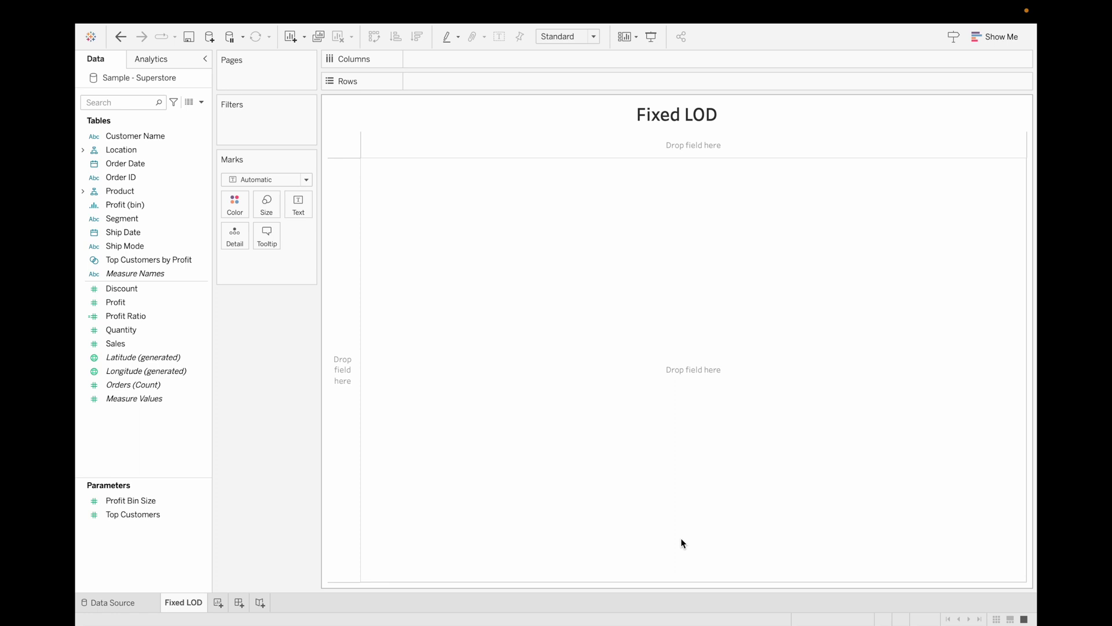
- Create a calculated field with the formula { fixed [Customer Name] : SUM([Sales])}
click(201, 103)
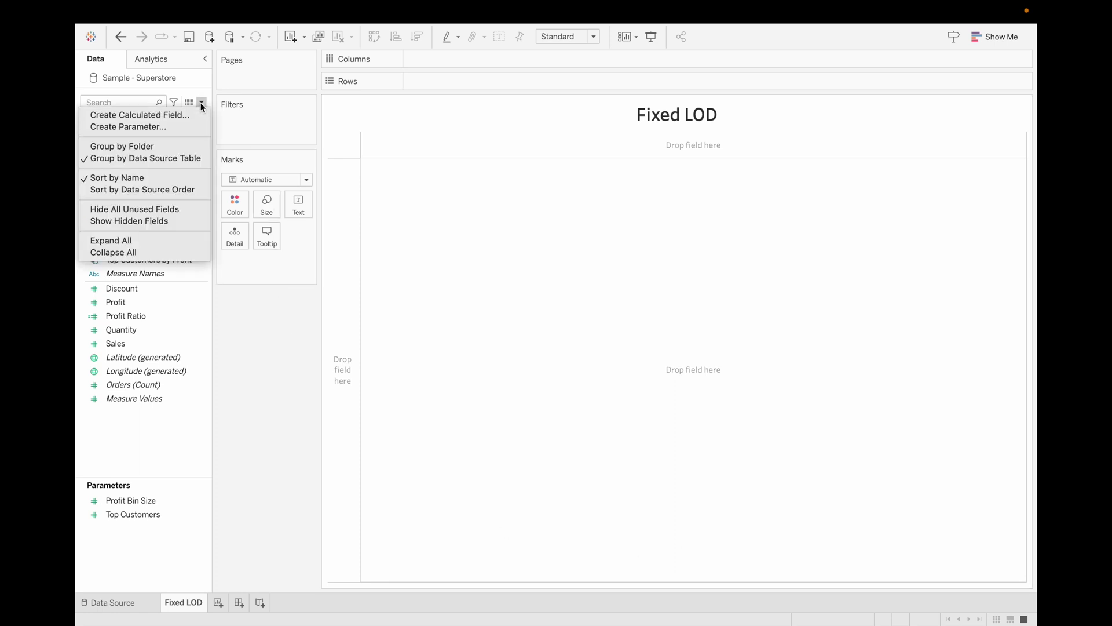
click(186, 114)
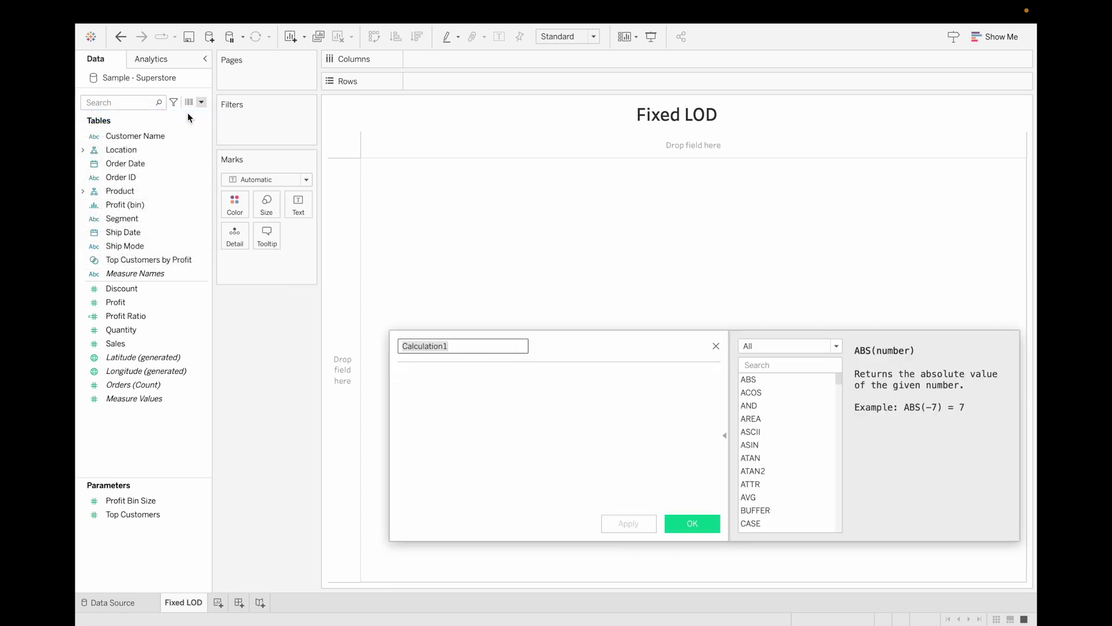
click(447, 376)
text({)
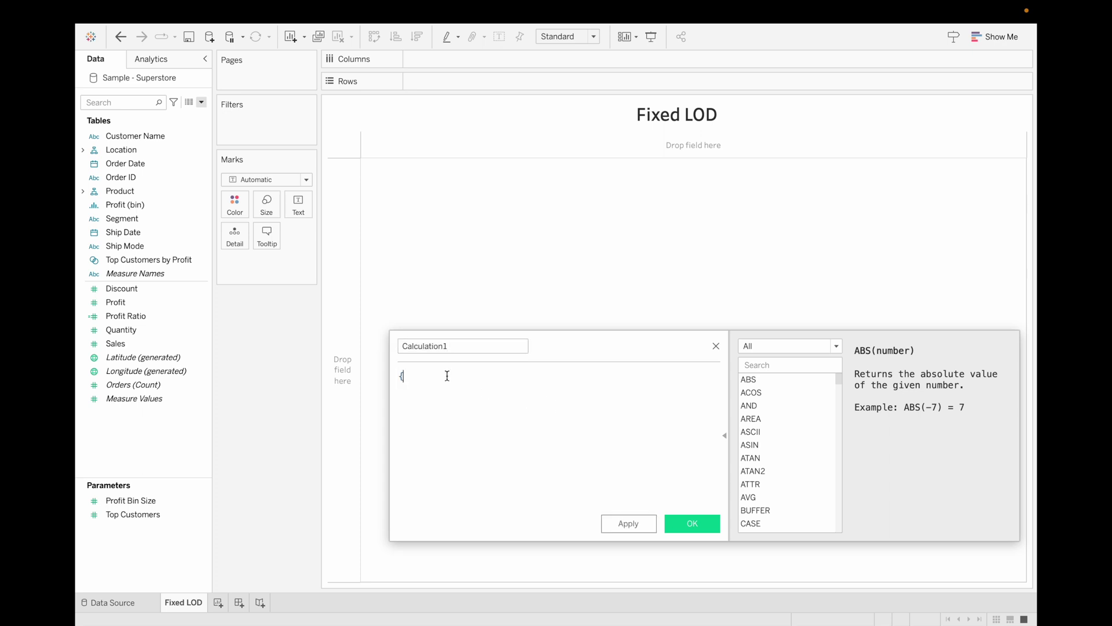
text( fixed )
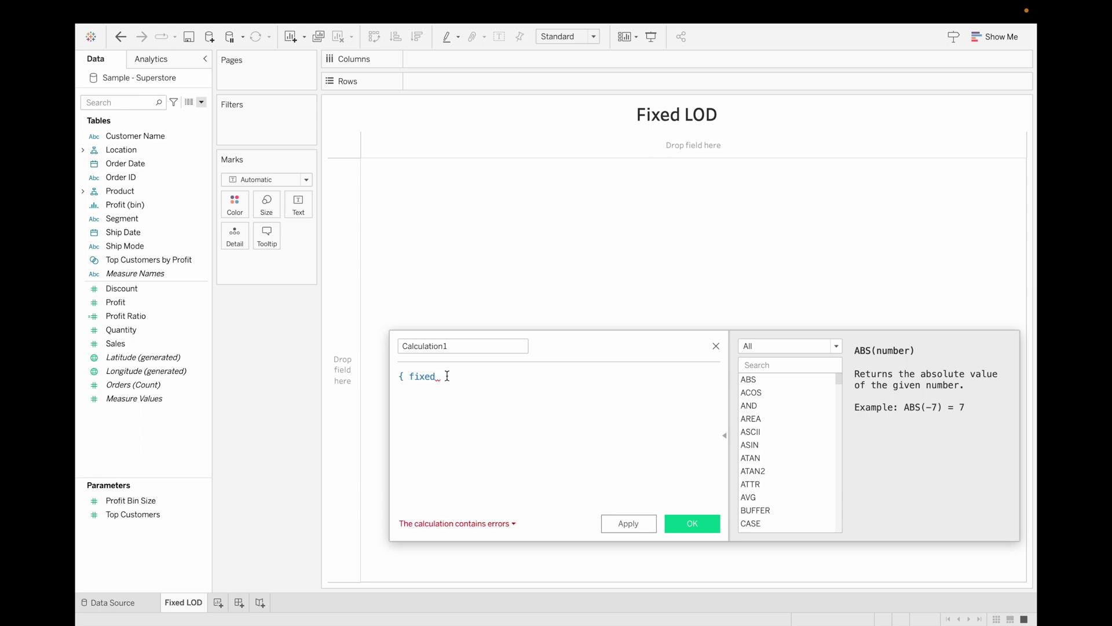
text(cus)
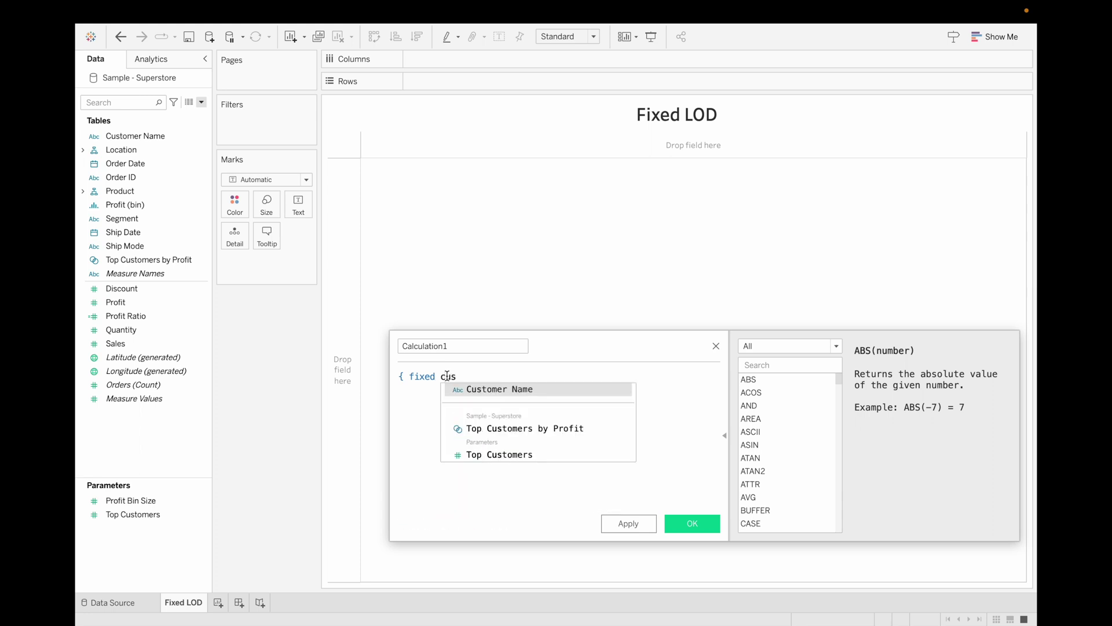
key(Return)
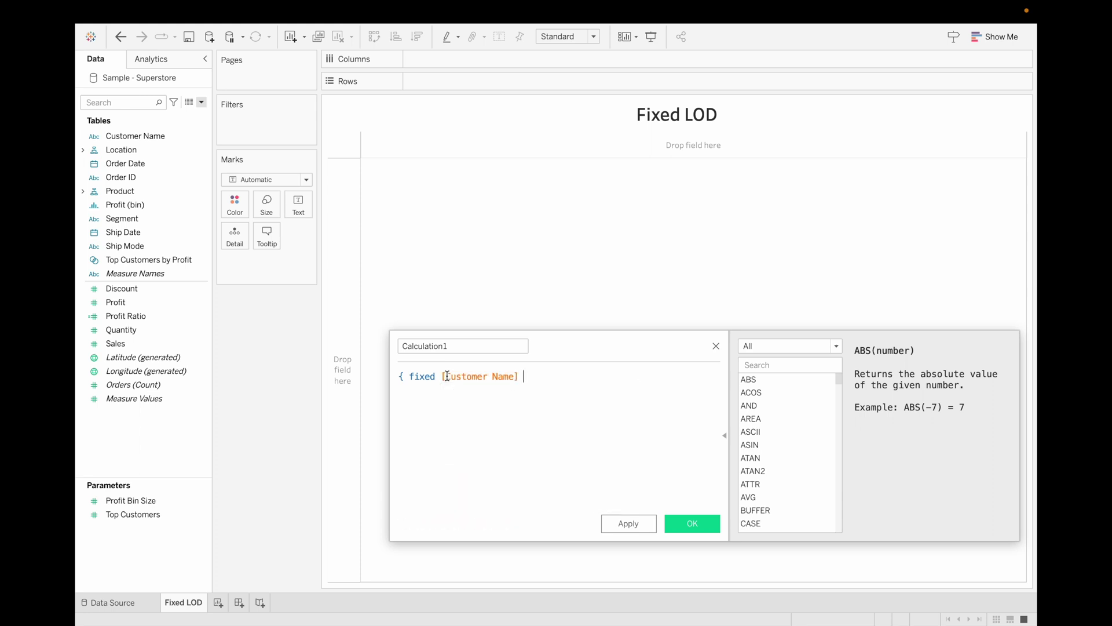
text(: sum)
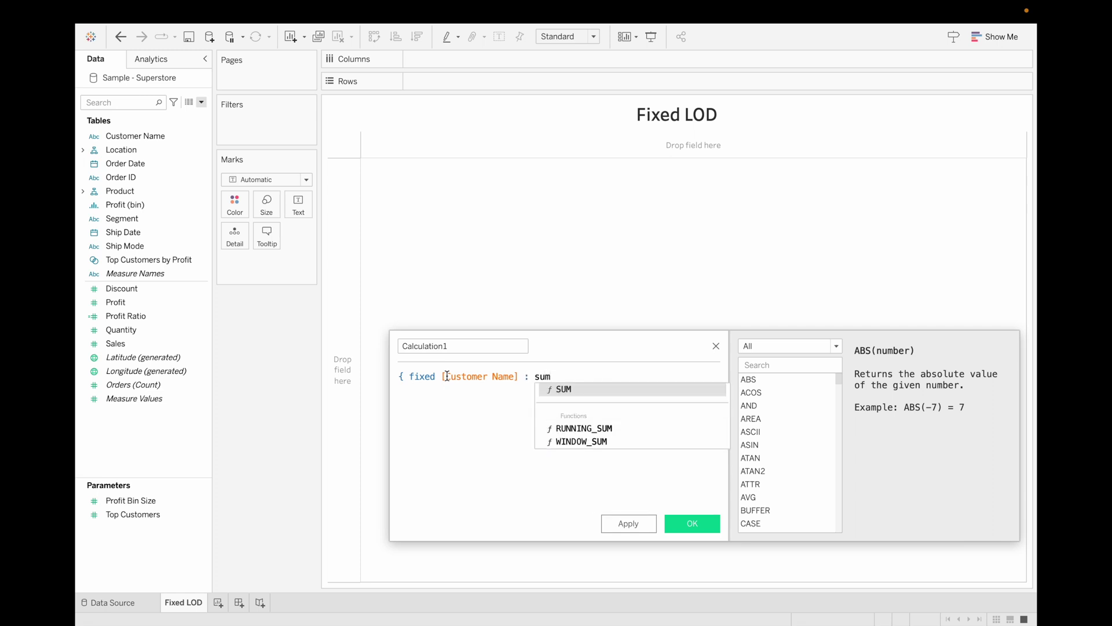
key(Return)
text(sales)
key(Return)
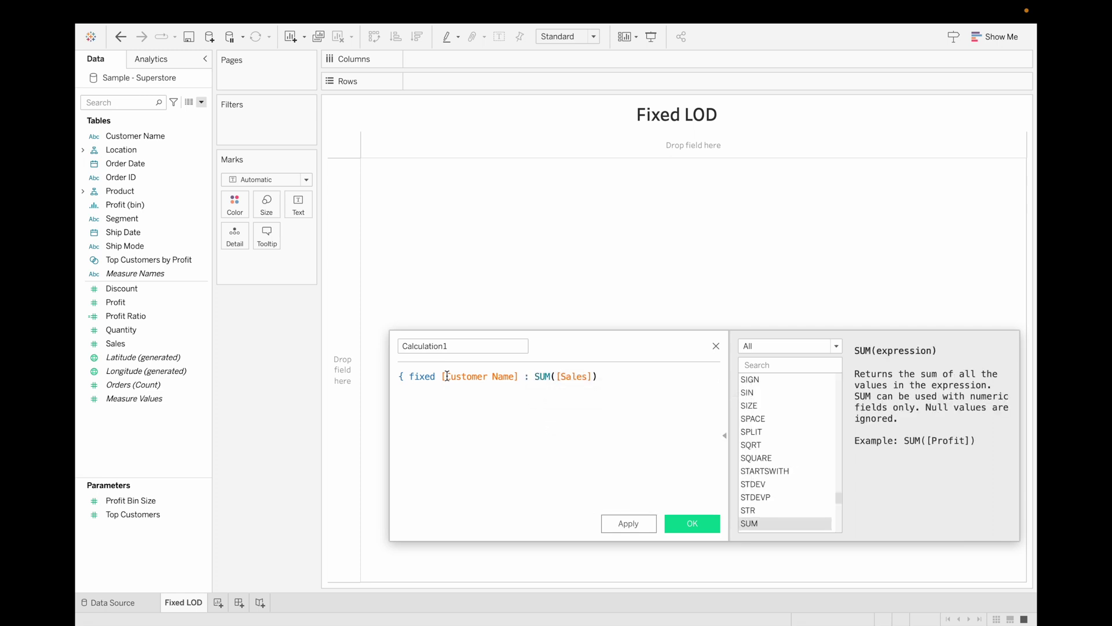
text(})
- Name the calculated field 1st Method and save it
double_click(467, 349)
key(BackSpace)
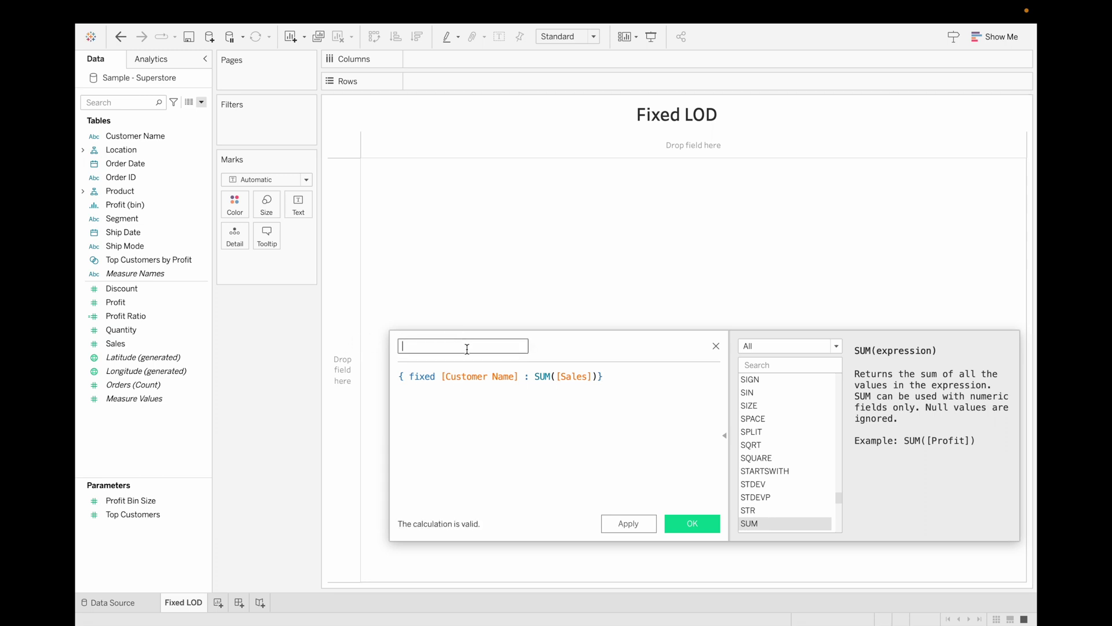
text(1st Method)
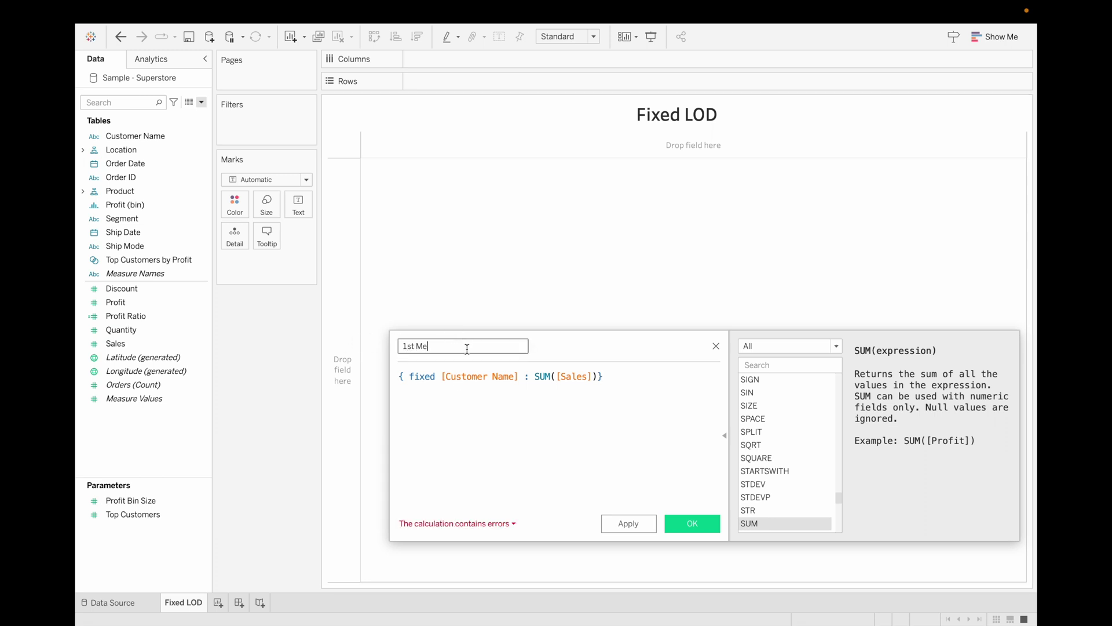
click(699, 524)
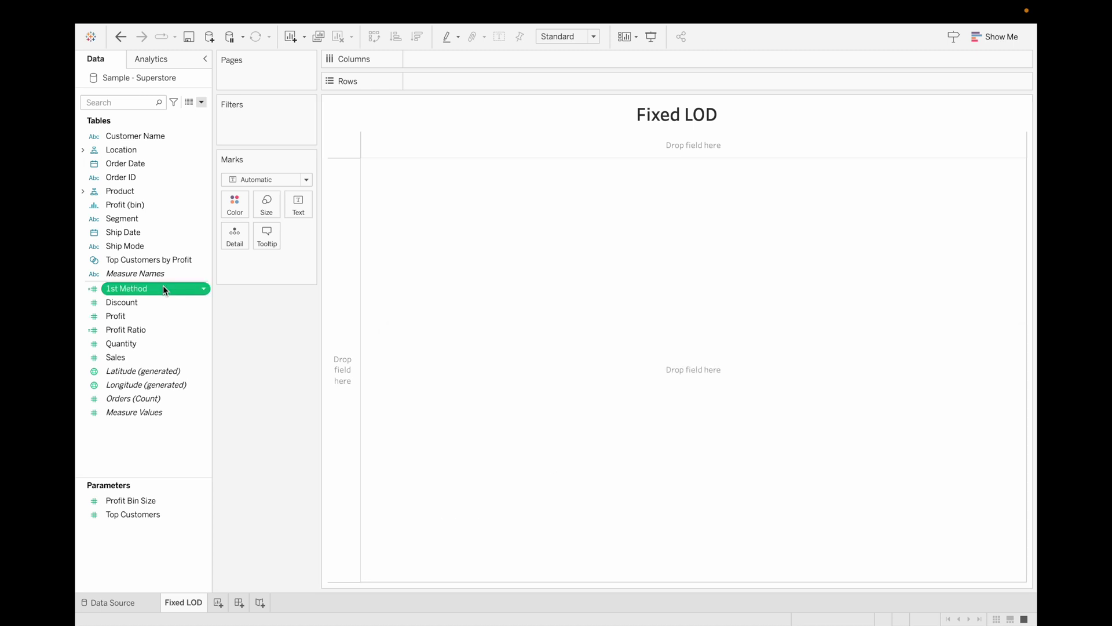
- Create an LOD calculation from the Sales and Ship Mode fields selected together
ctrl+click(172, 355)
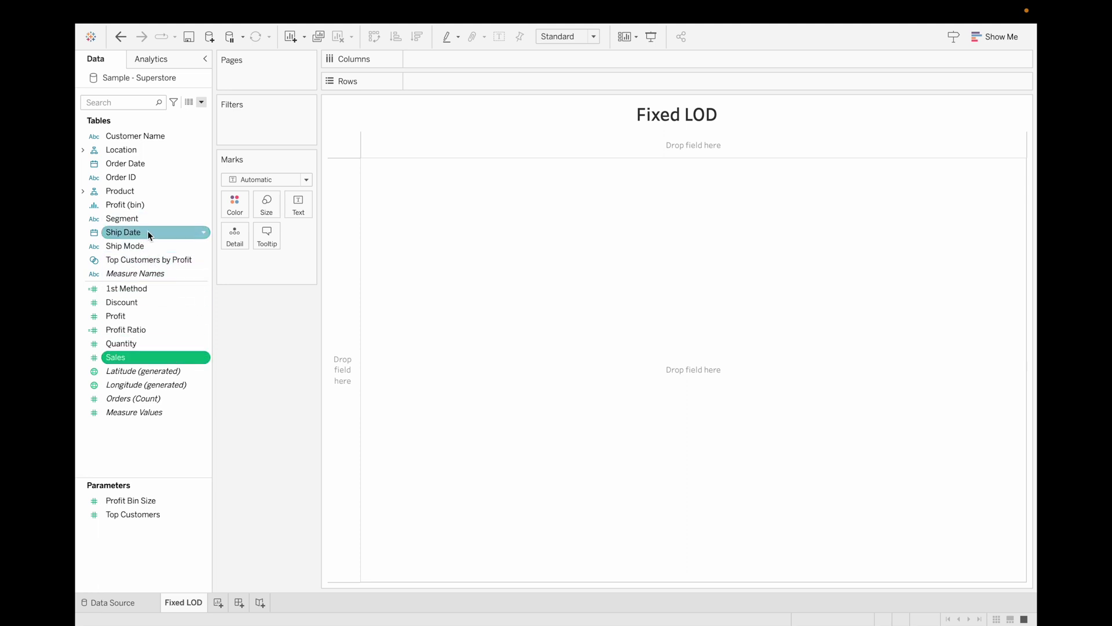
ctrl+click(151, 246)
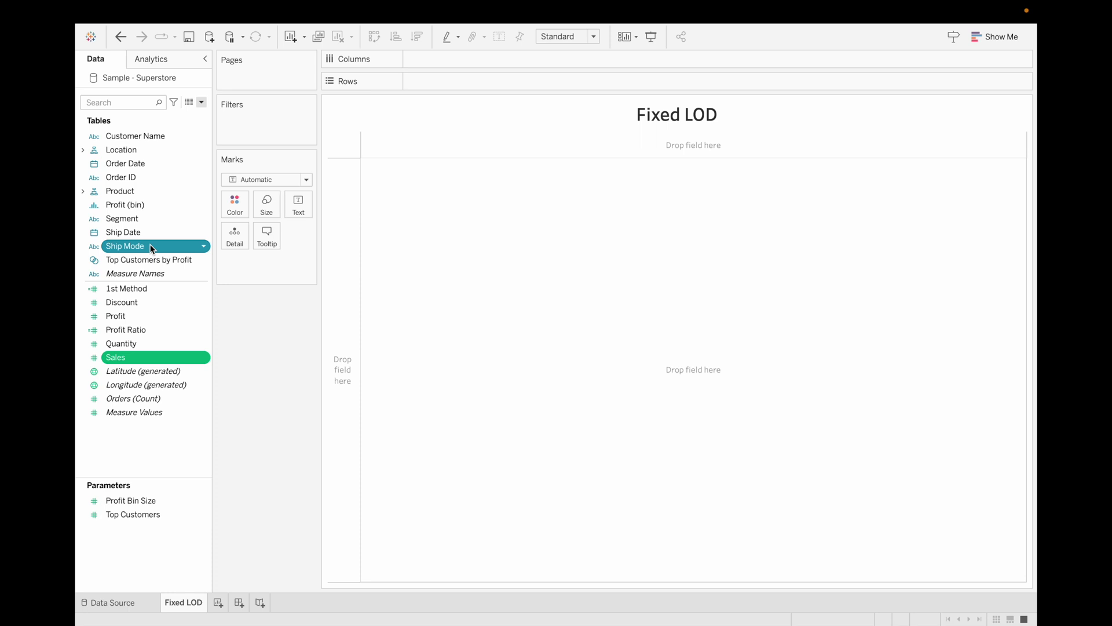
click(201, 247)
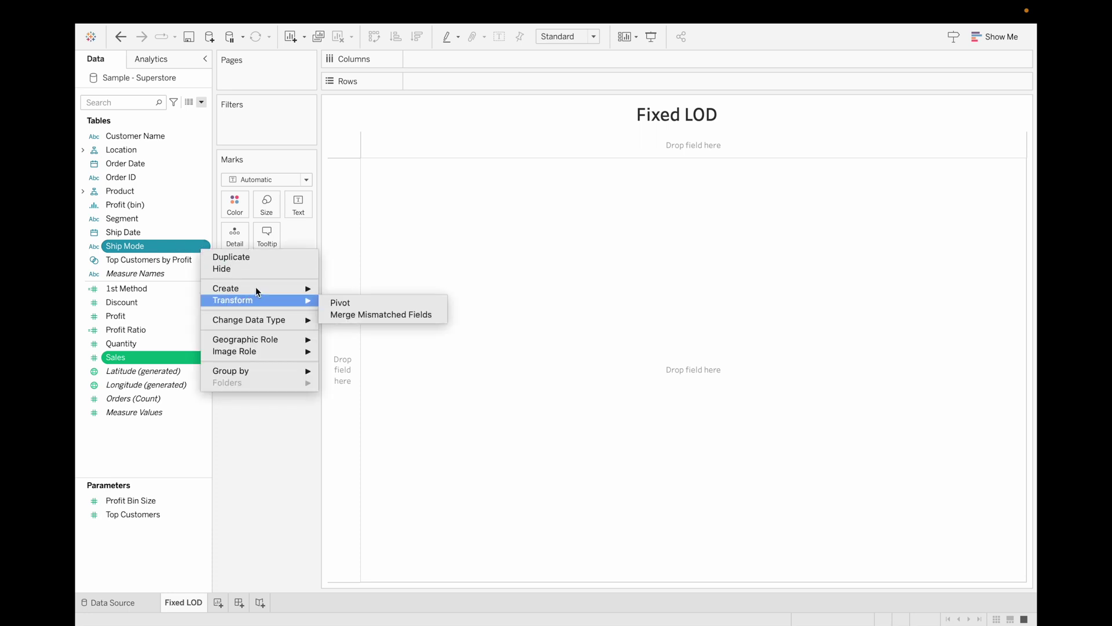
mouse_move(255, 288)
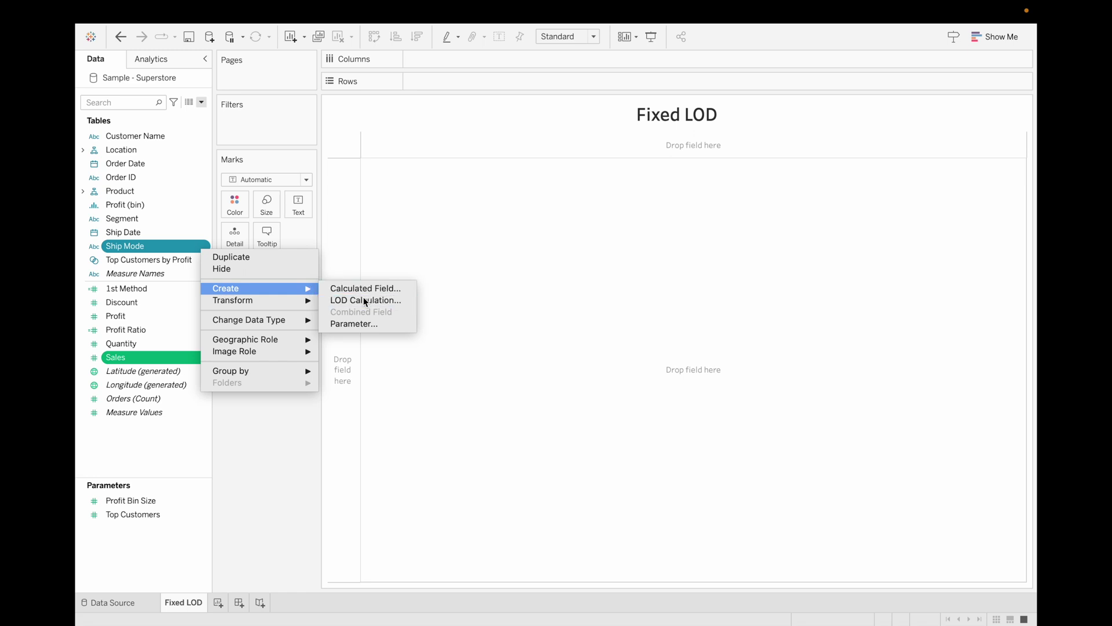
click(363, 300)
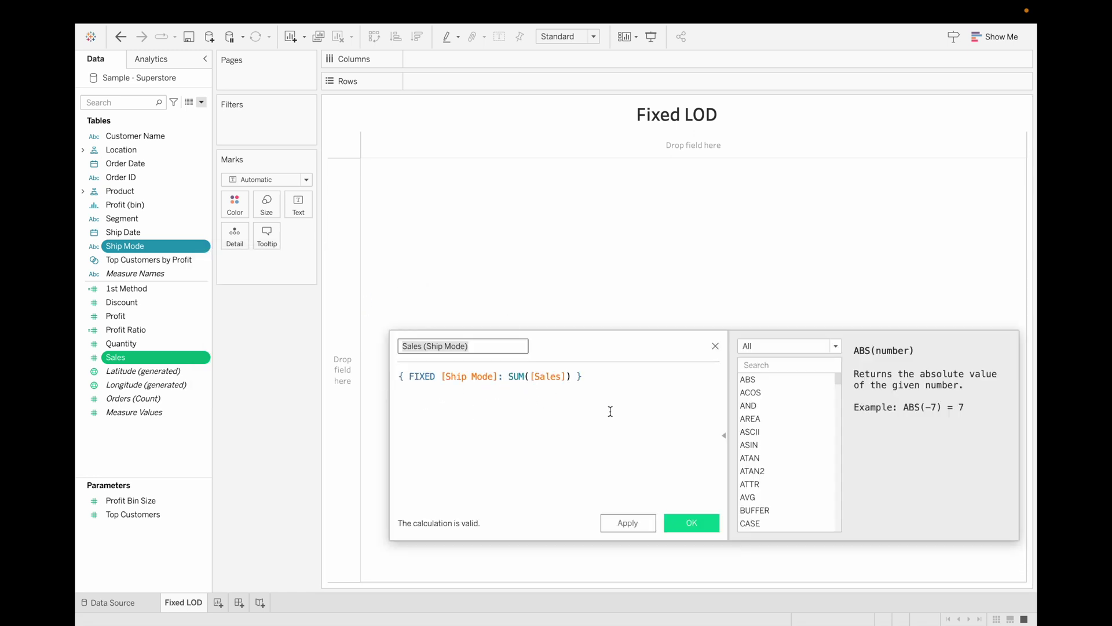
- Rename the Ship Mode LOD calculation as 2nd Method and save it
click(496, 350)
key(BackSpace)
key(BackSpace)
key(BackSpace)
key(BackSpace)
key(BackSpace)
key(BackSpace)
key(BackSpace)
key(BackSpace)
key(BackSpace)
key(BackSpace)
key(BackSpace)
key(BackSpace)
key(BackSpace)
key(BackSpace)
key(BackSpace)
key(BackSpace)
key(BackSpace)
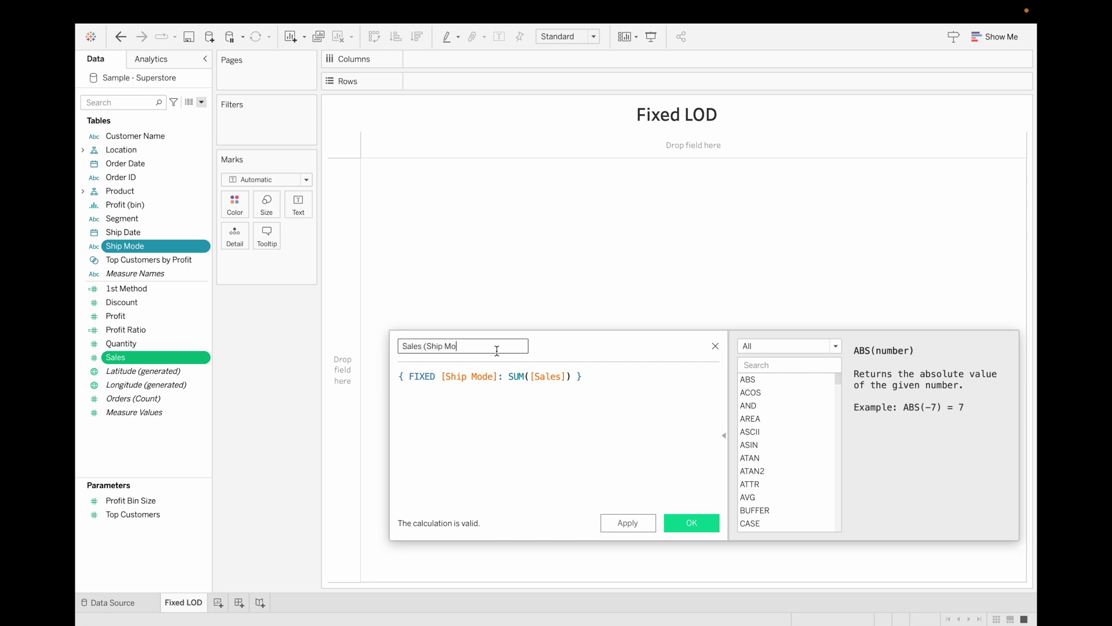
text(2nd Method)
click(704, 522)
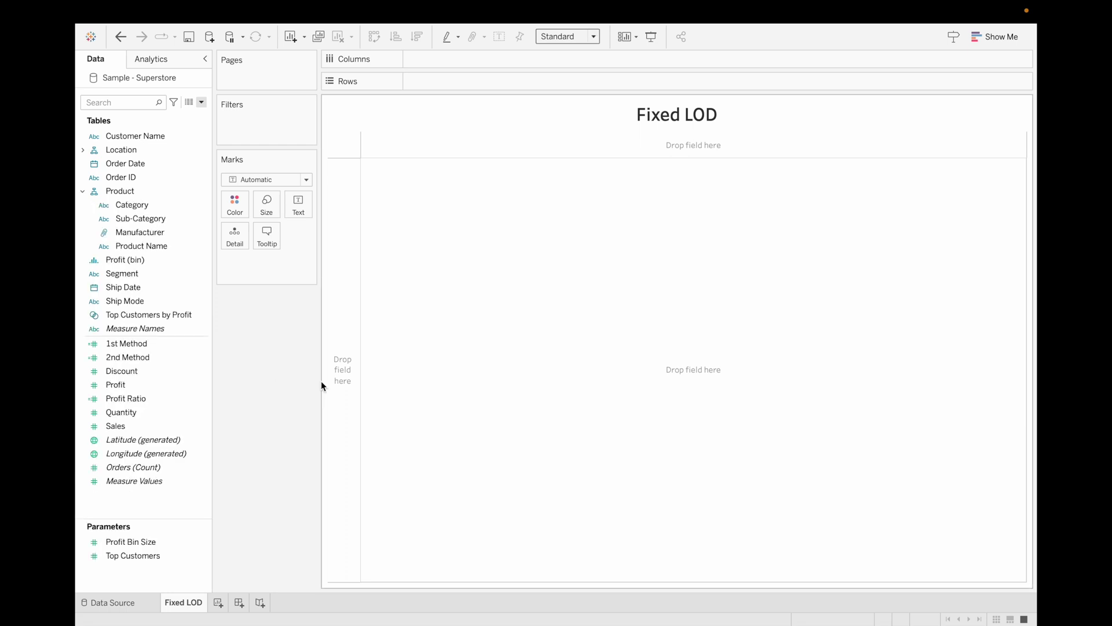
- Build a text table of Sales with Category on Rows, expanded to Sub-Category
click(197, 207)
drag(167, 206, 458, 79)
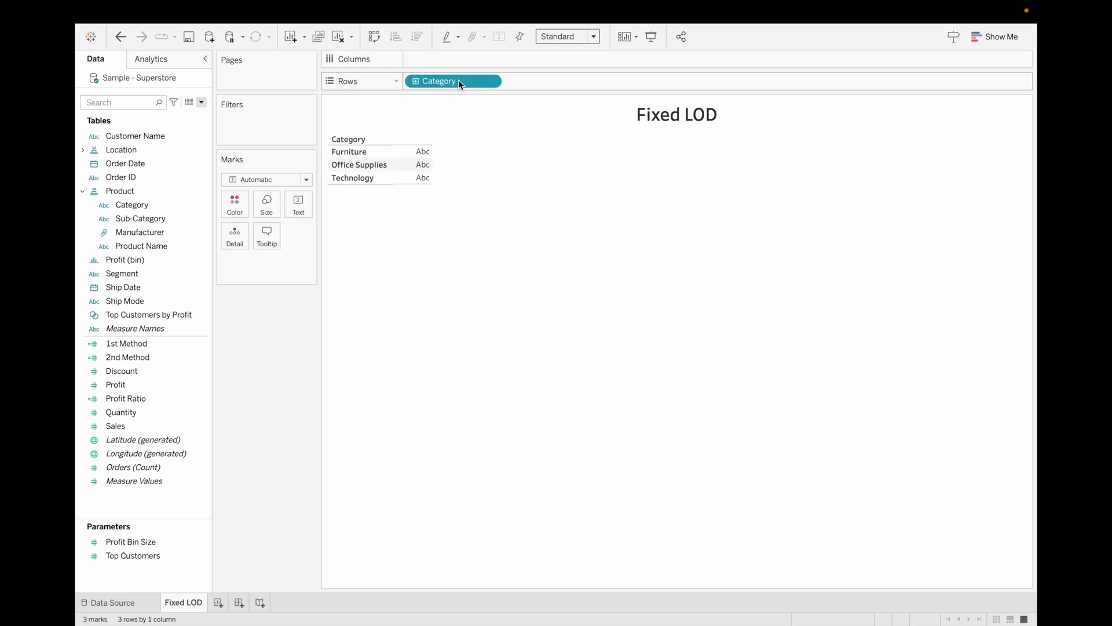
double_click(155, 426)
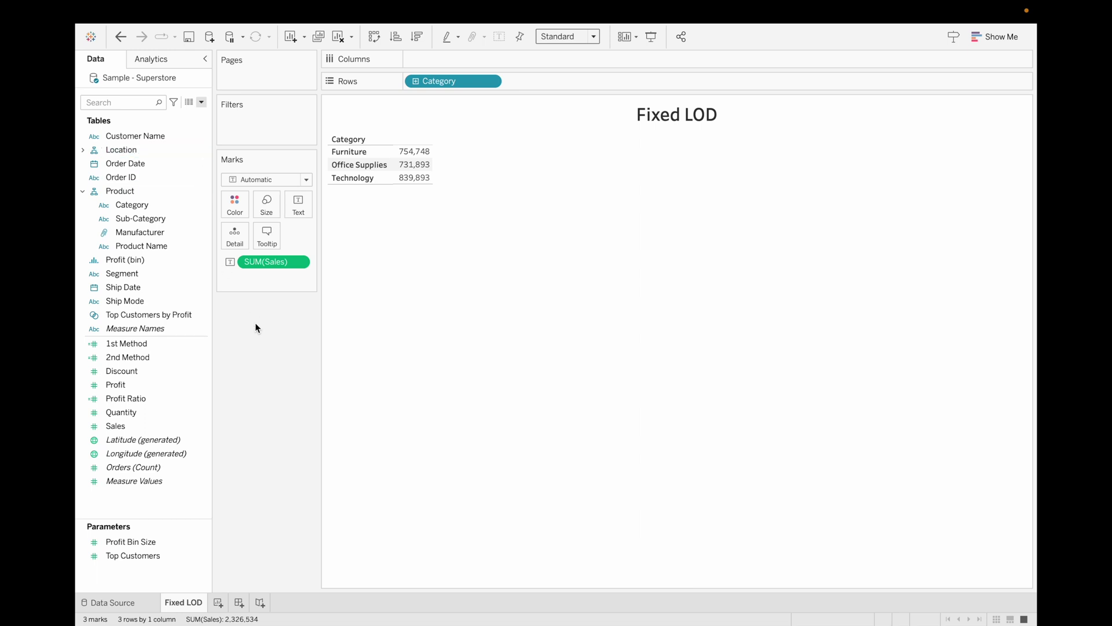
click(416, 81)
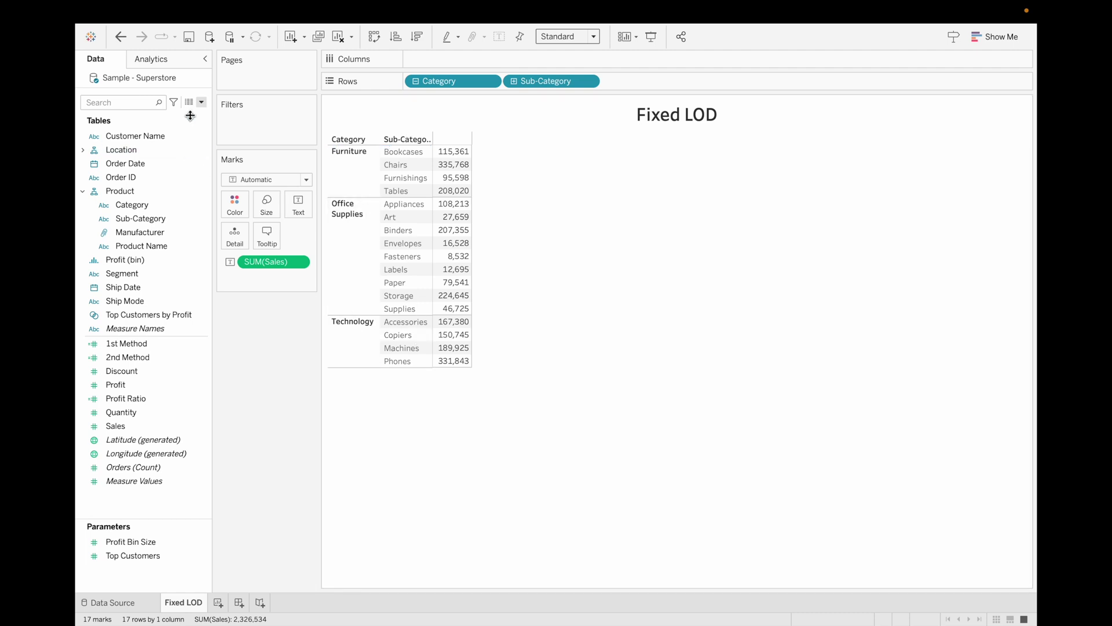
- Start a new calculated field and name it Category with Sales
click(201, 102)
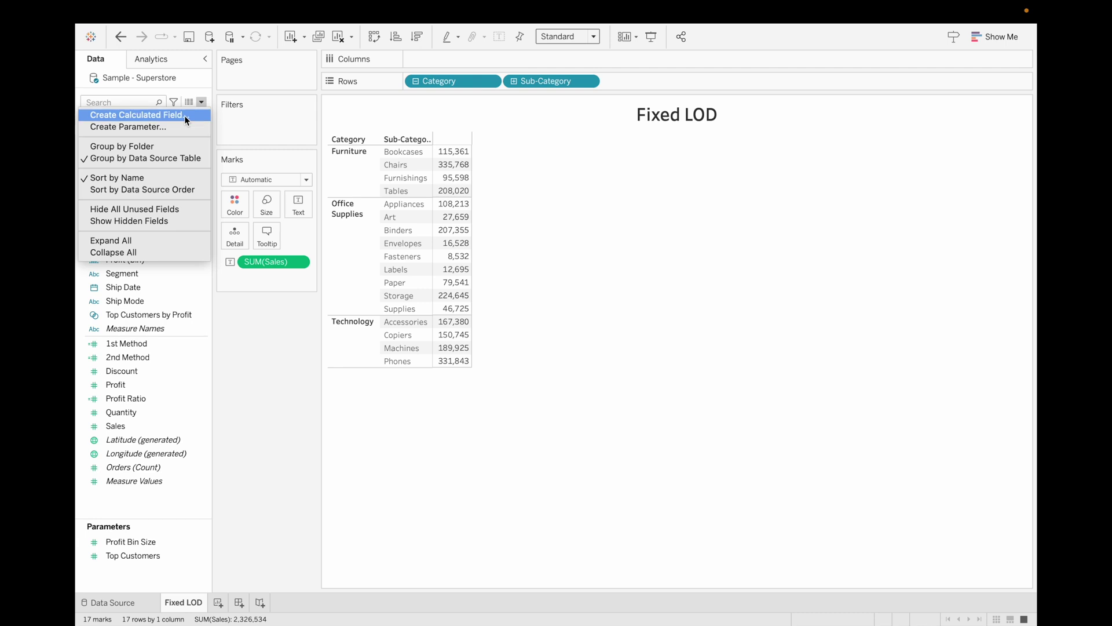
click(184, 115)
key(BackSpace)
text(Calcul)
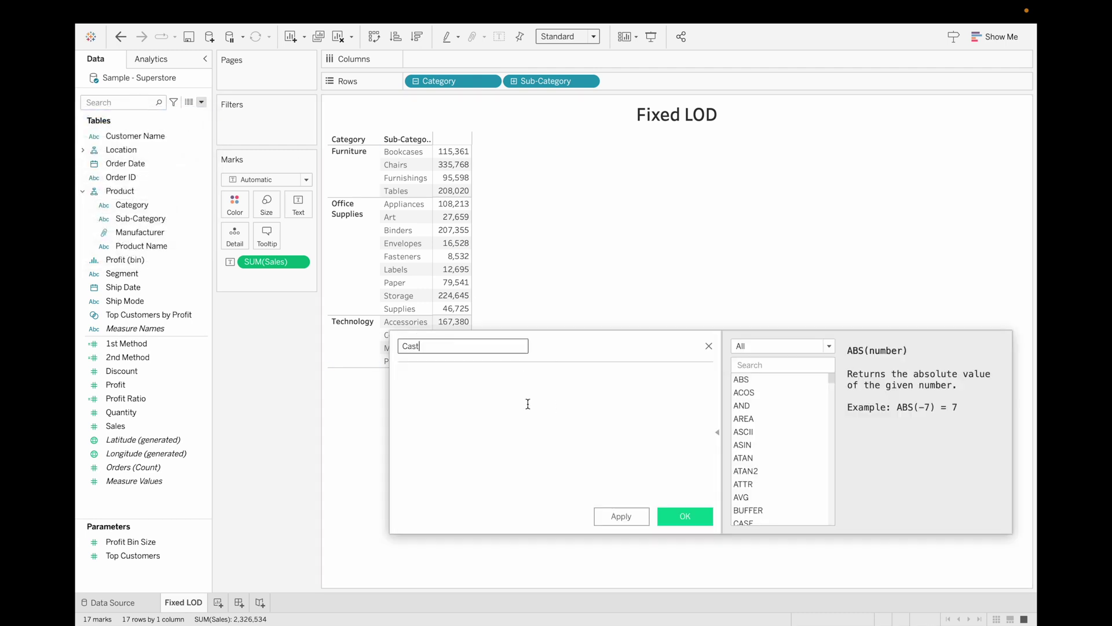
key(BackSpace)
key(BackSpace)
key(BackSpace)
key(BackSpace)
text(tegory with Sales)
- Enter the formula { fixed [Category] :SUM([Sales])} for Category with Sales and save the field
click(430, 380)
text({ f)
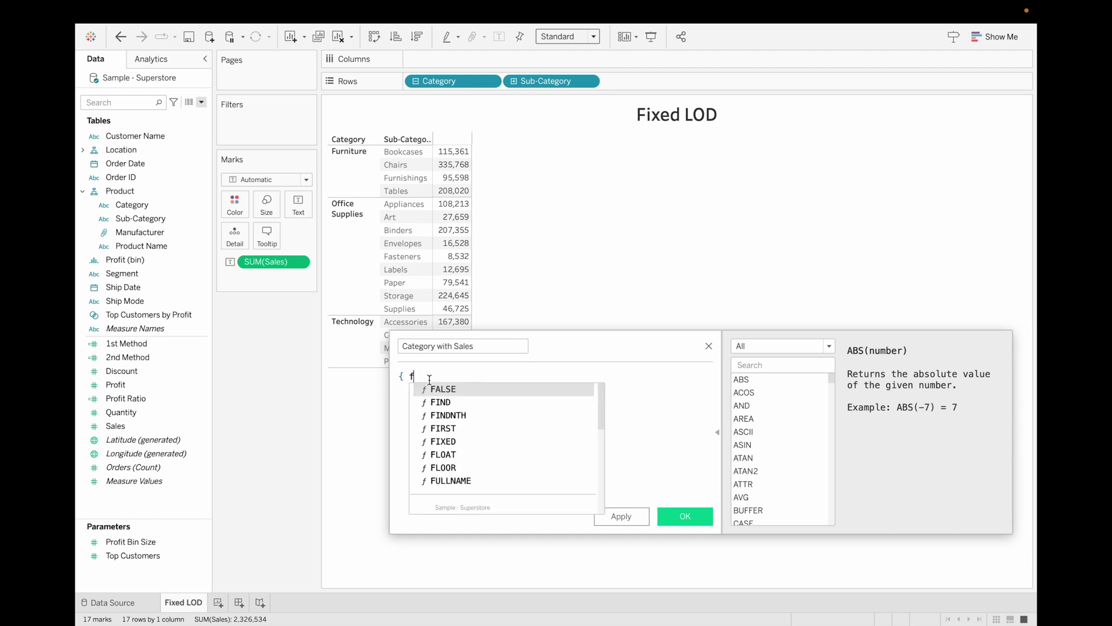
text(ixed cate)
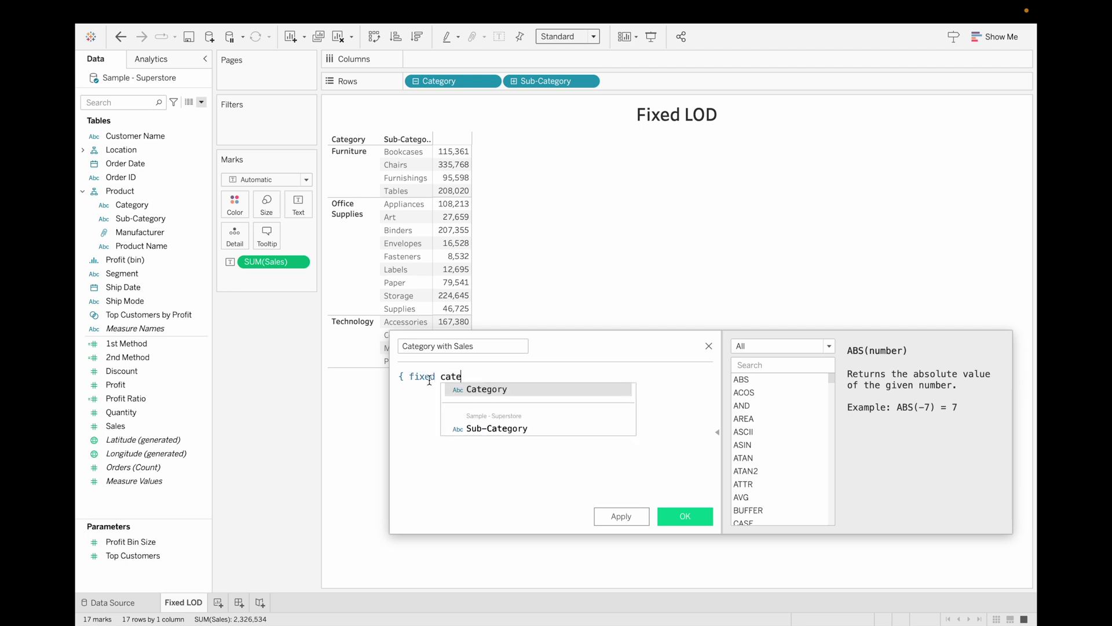
key(Return)
text(:su)
key(Return)
text(sales)
key(Return)
text(})
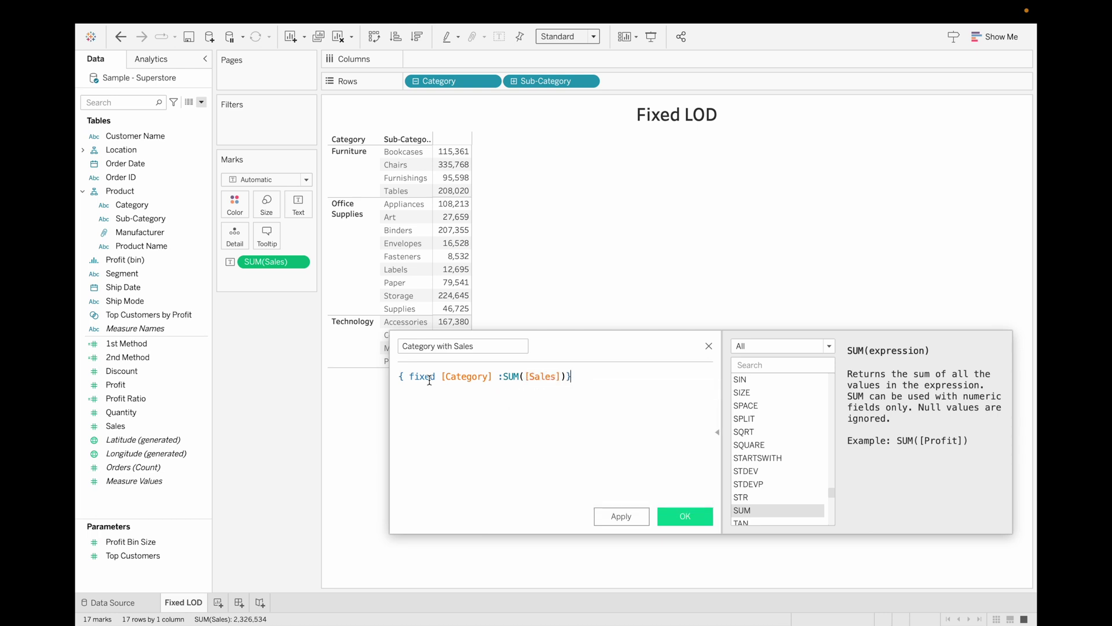
click(684, 516)
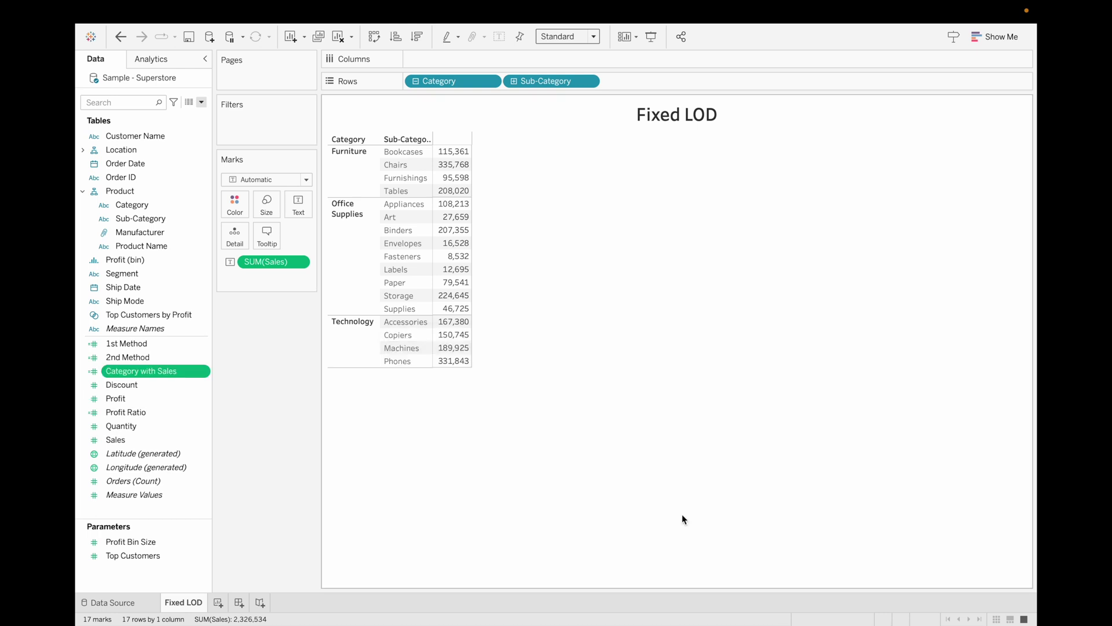
- Add the Category with Sales measure to the table and widen the value columns to fit its header
double_click(149, 371)
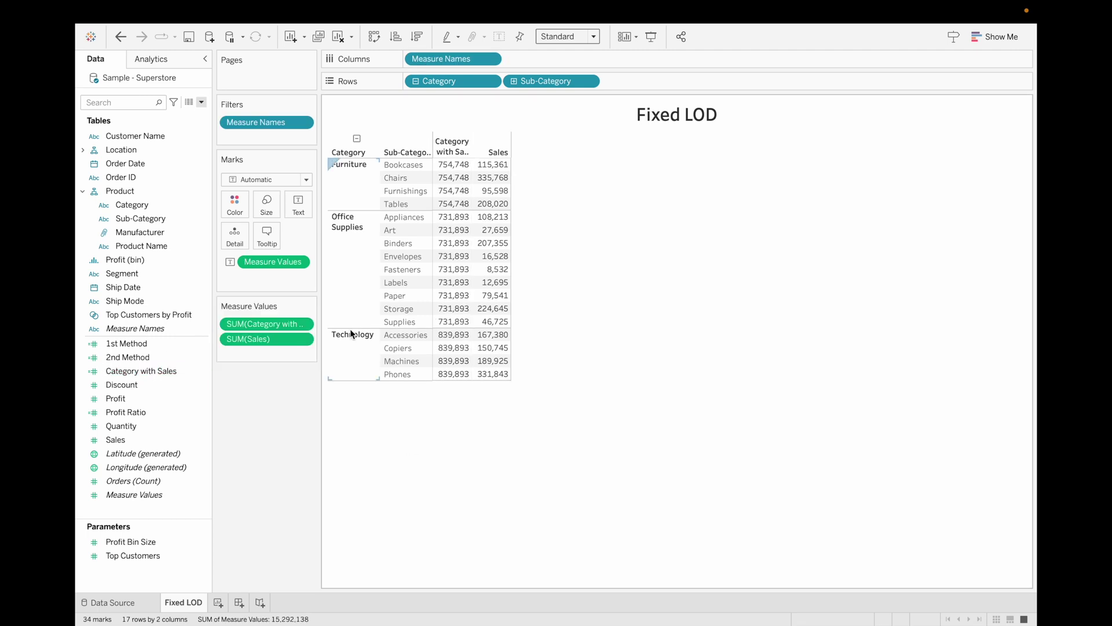
mouse_move(492, 172)
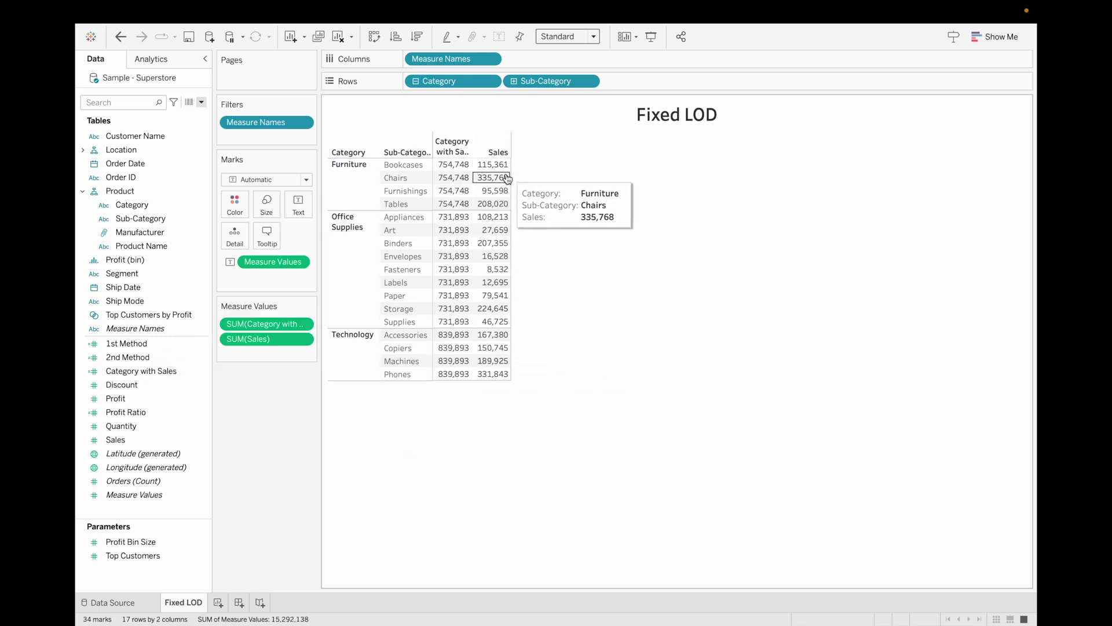
mouse_move(499, 248)
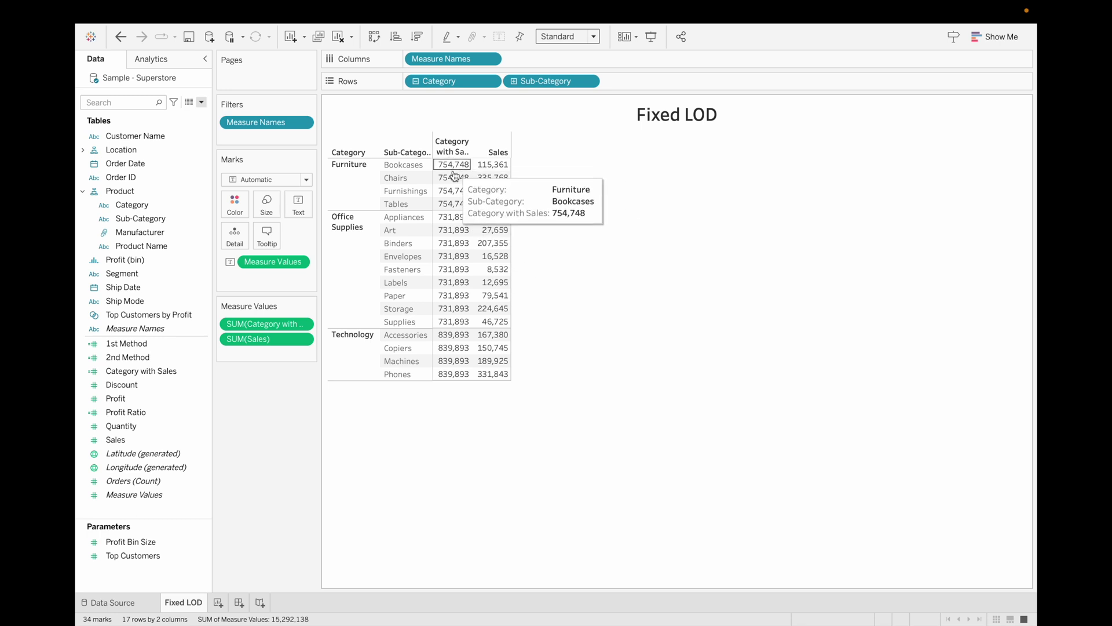
mouse_move(454, 248)
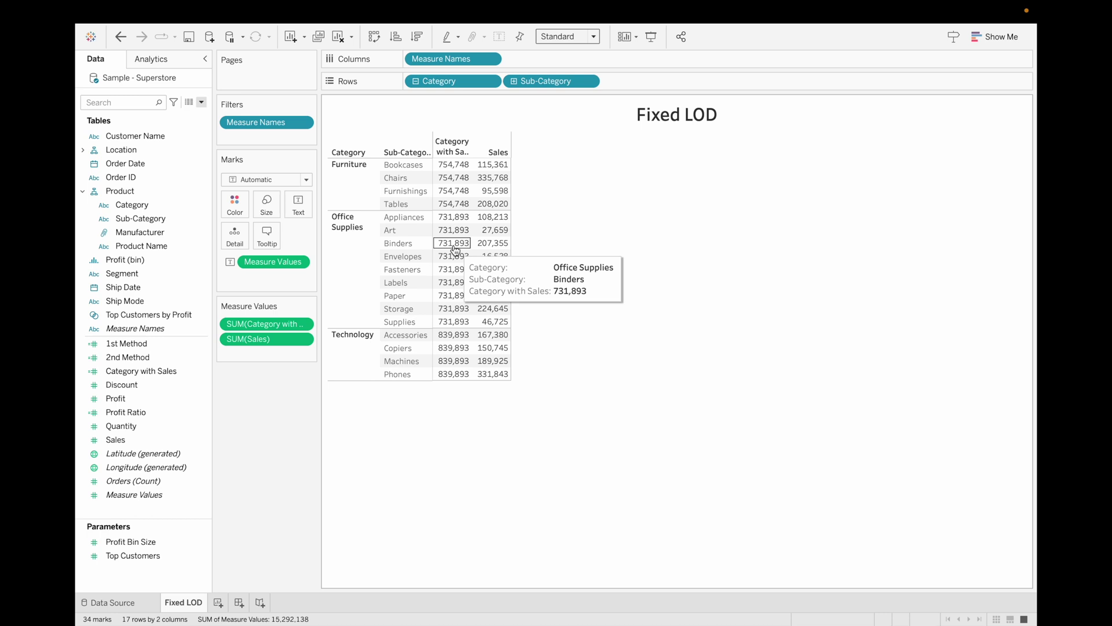
drag(511, 226, 585, 235)
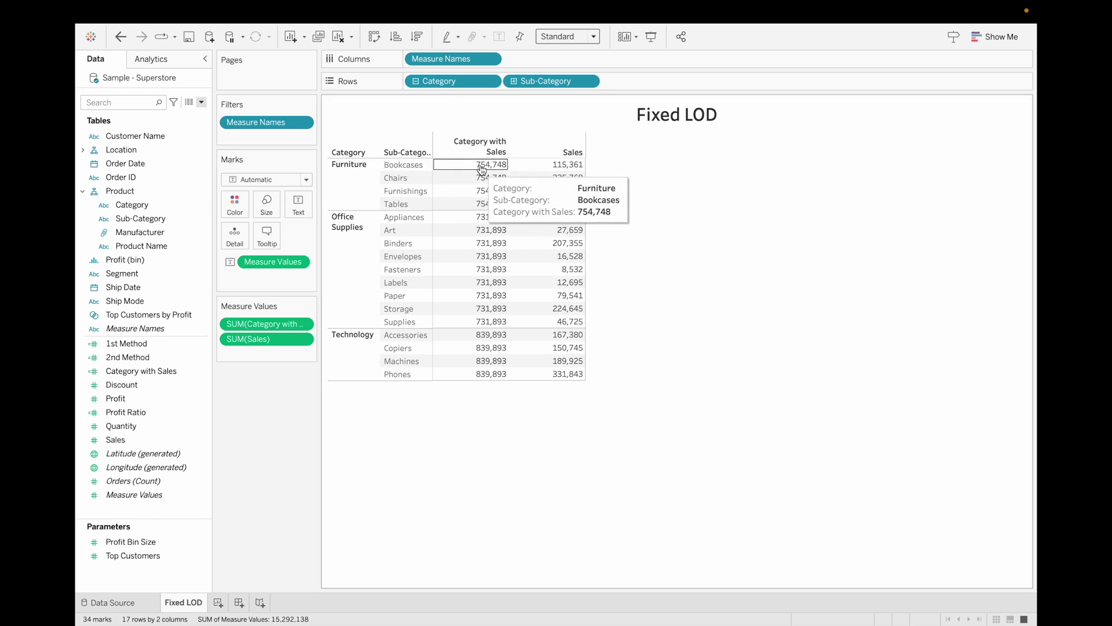
- Show interactive filters for Category and Sub-Category beside the sales table
mouse_move(492, 205)
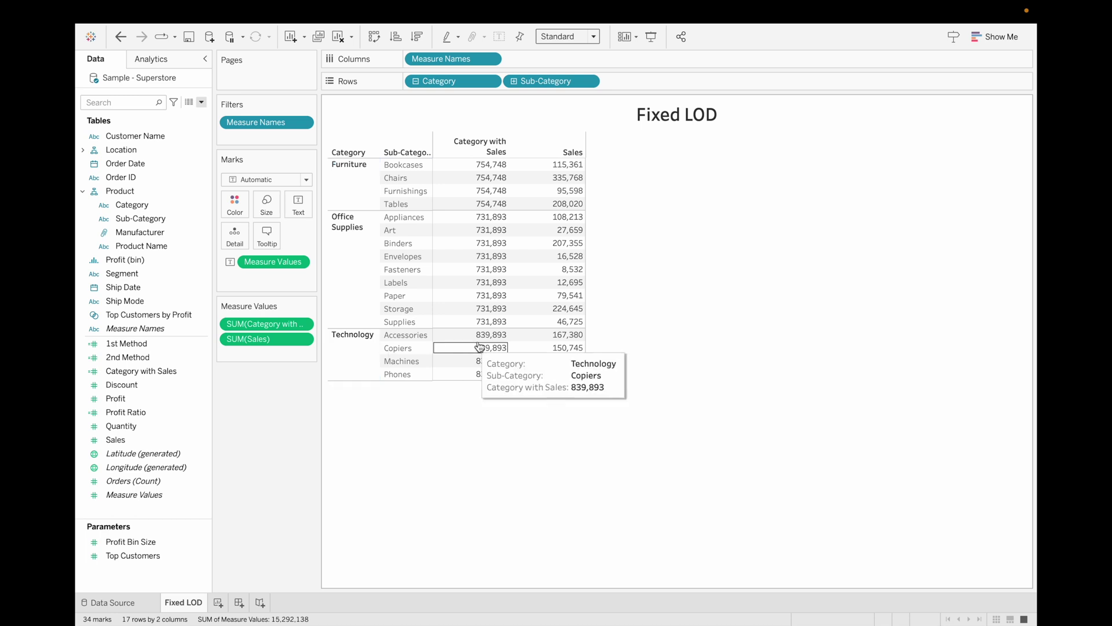
mouse_move(507, 226)
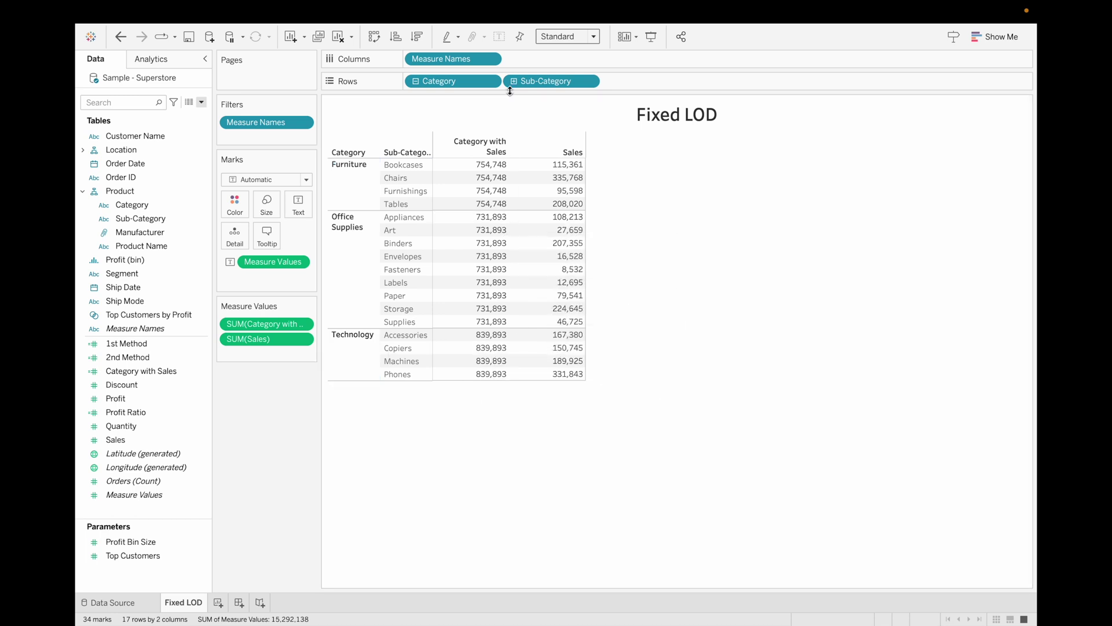
click(491, 80)
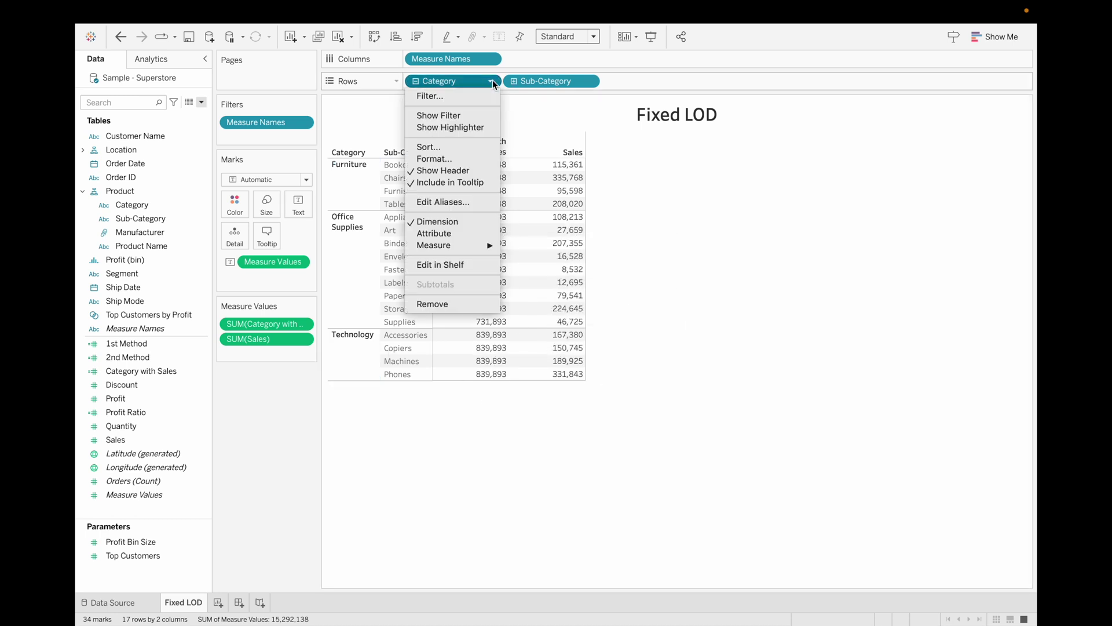
click(457, 115)
click(589, 82)
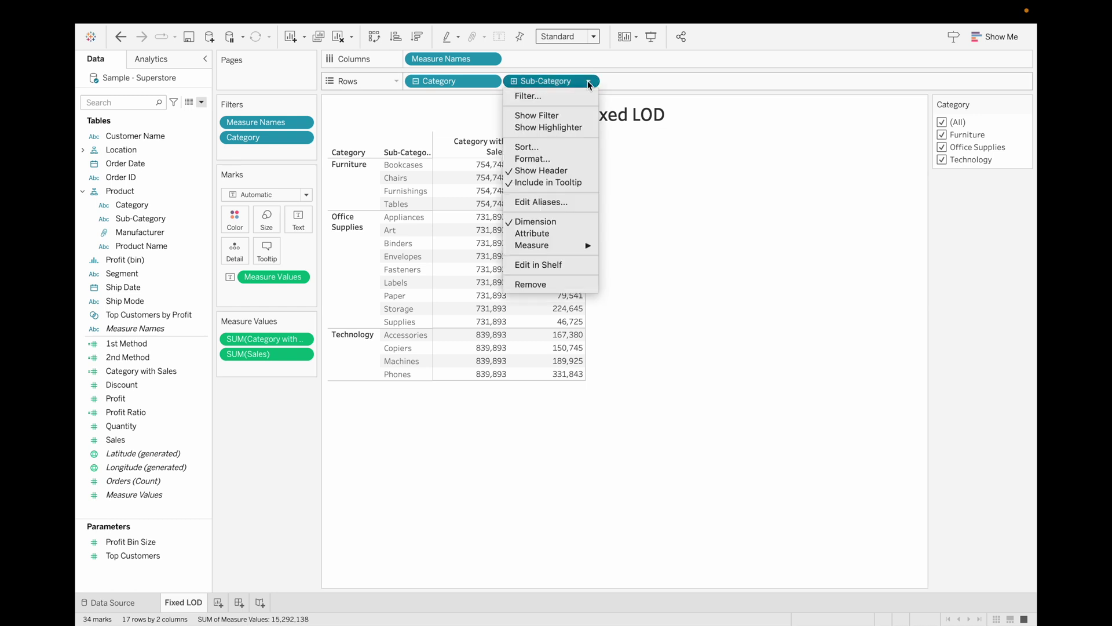
click(539, 116)
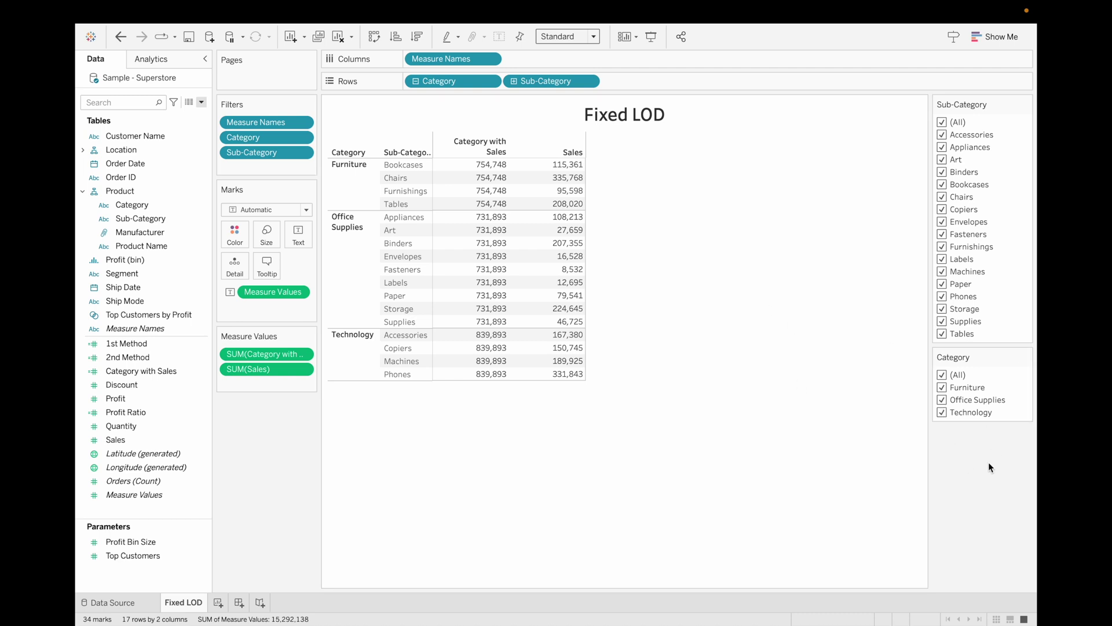
- Exclude Technology with the Category filter and check the order of operations on the FIXED LOD slide
click(942, 412)
mouse_move(522, 213)
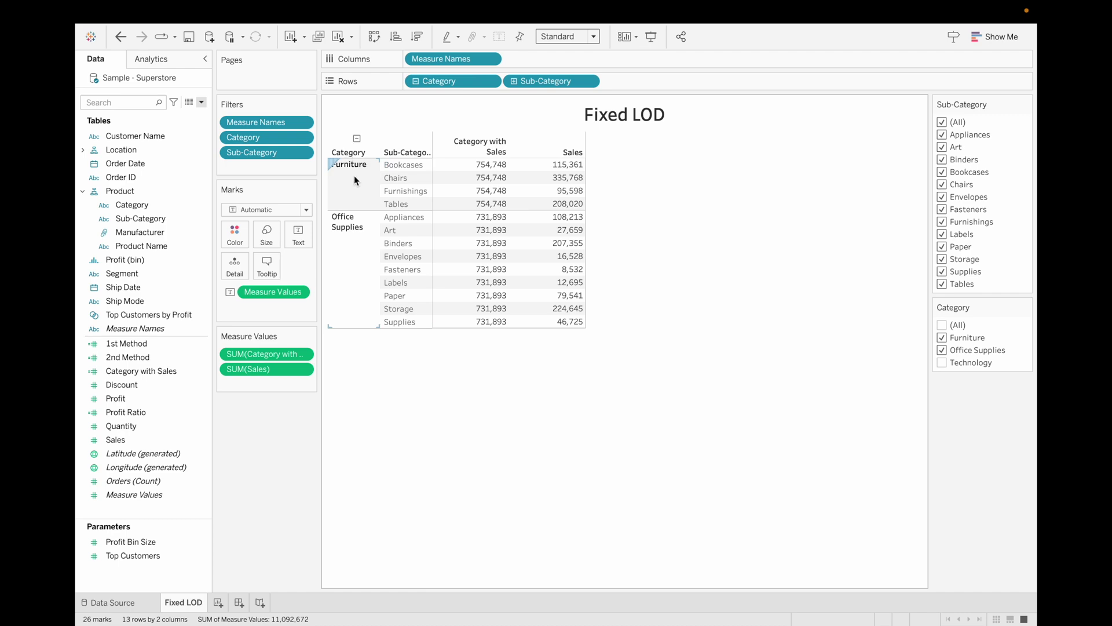
mouse_move(486, 286)
key(ctrl+Right)
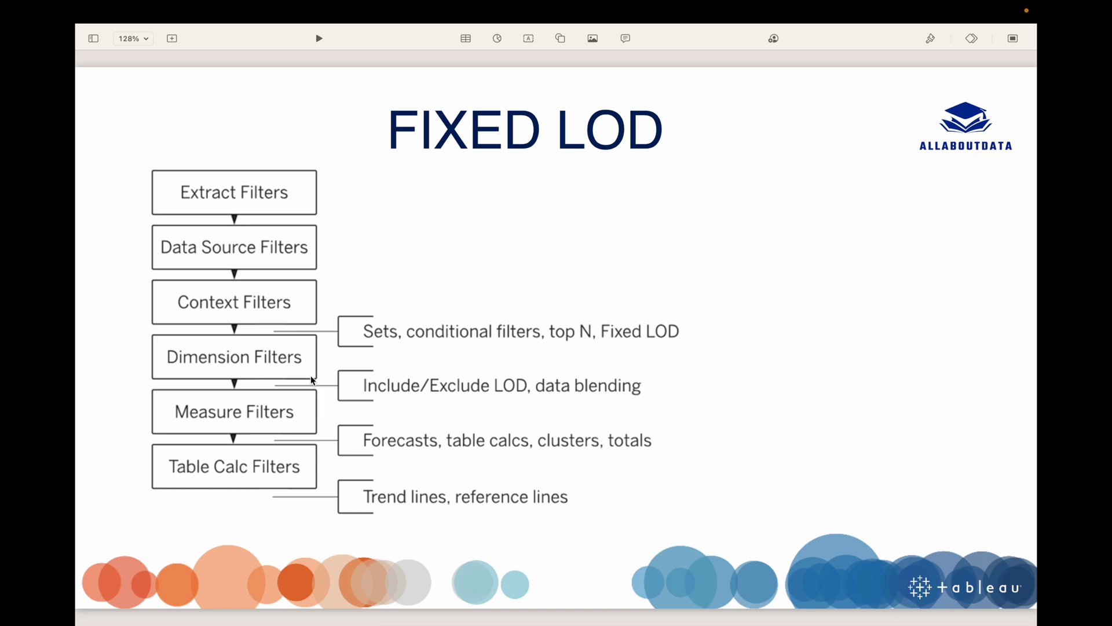
key(ctrl+Left)
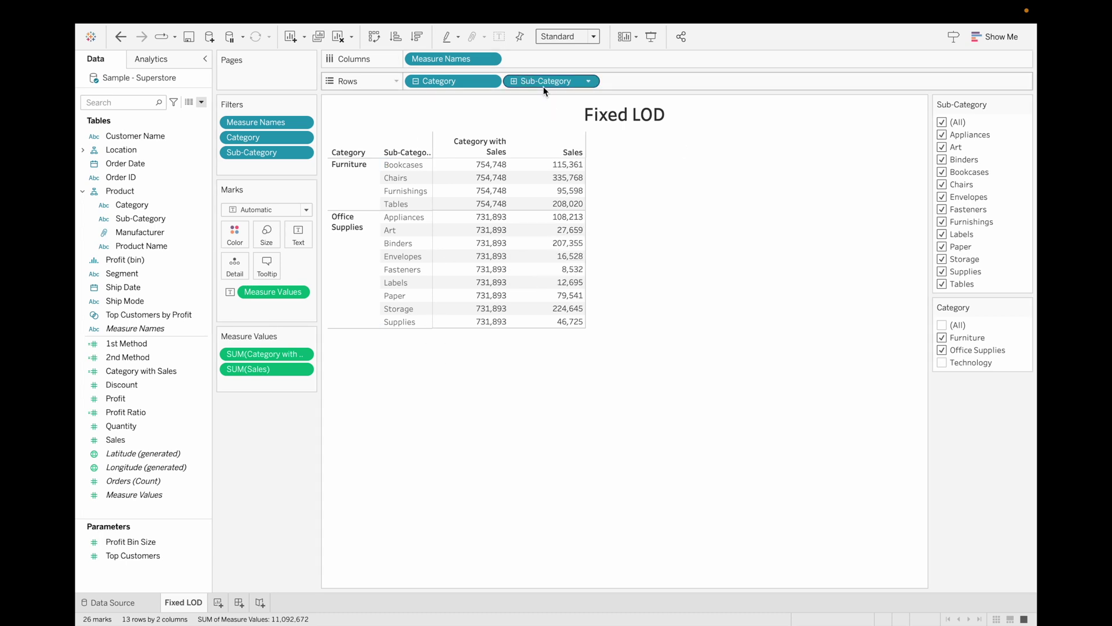
- Remove Sub-Category from Rows so the table compares both sales measures by Category only
drag(553, 77, 293, 432)
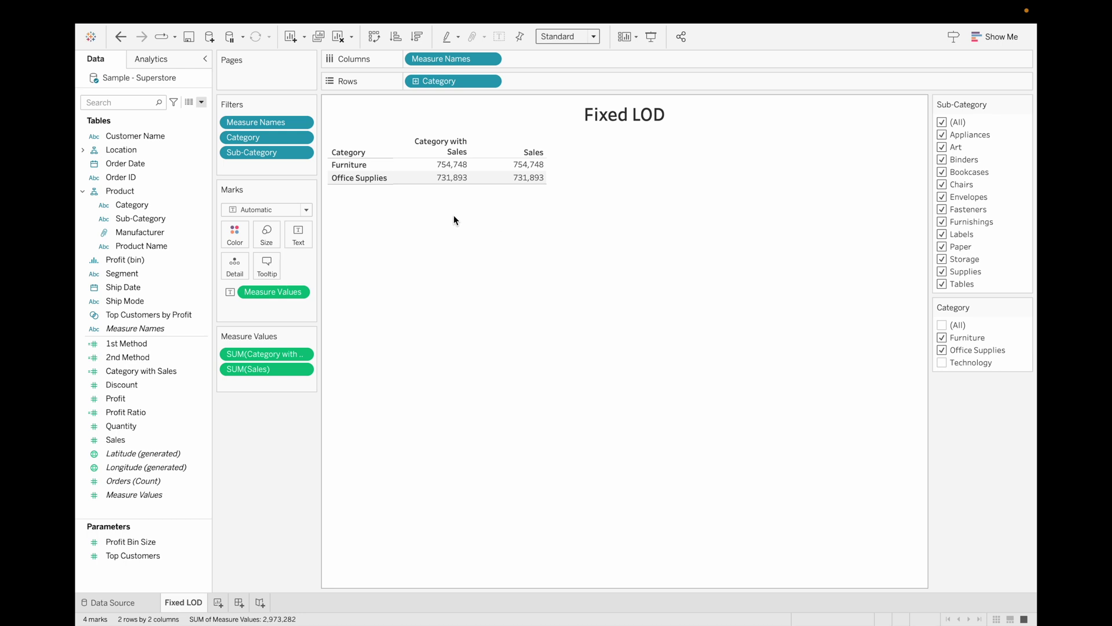
mouse_move(533, 181)
mouse_move(448, 167)
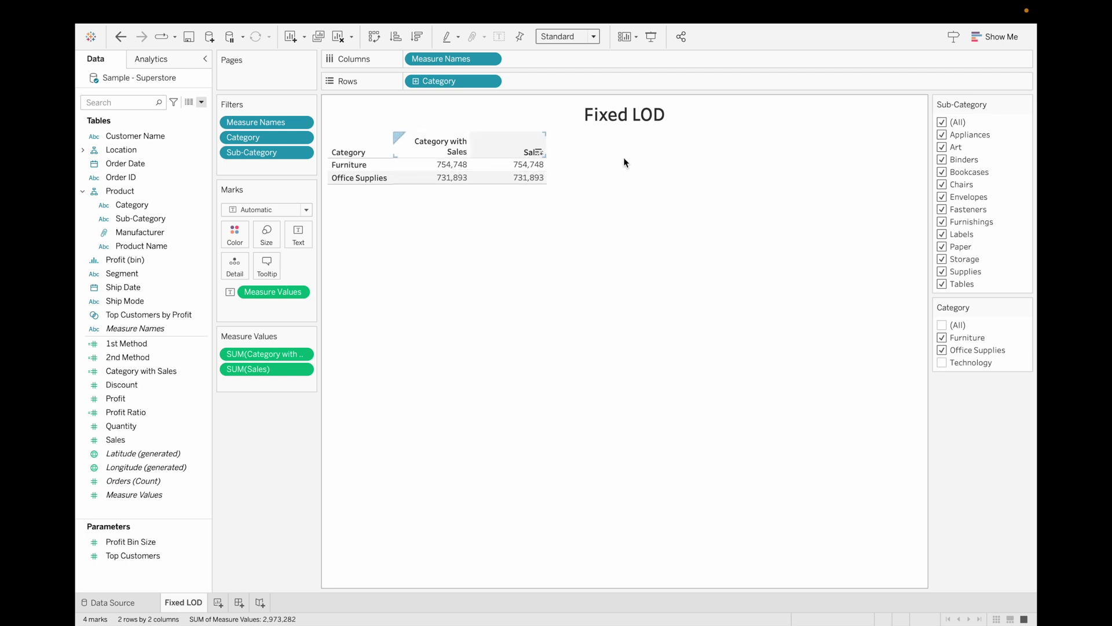
- Exclude Appliances, Art, Binders and Bookcases with the Sub-Category filter and compare the two sales measures
click(942, 135)
click(942, 147)
click(942, 160)
click(942, 172)
mouse_move(522, 168)
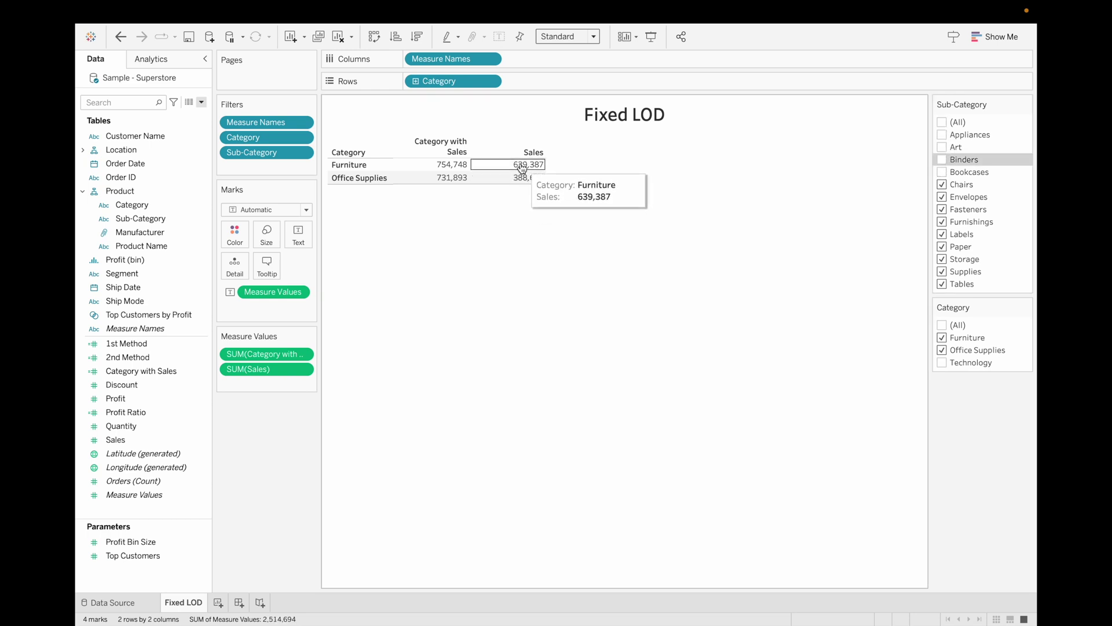
mouse_move(458, 180)
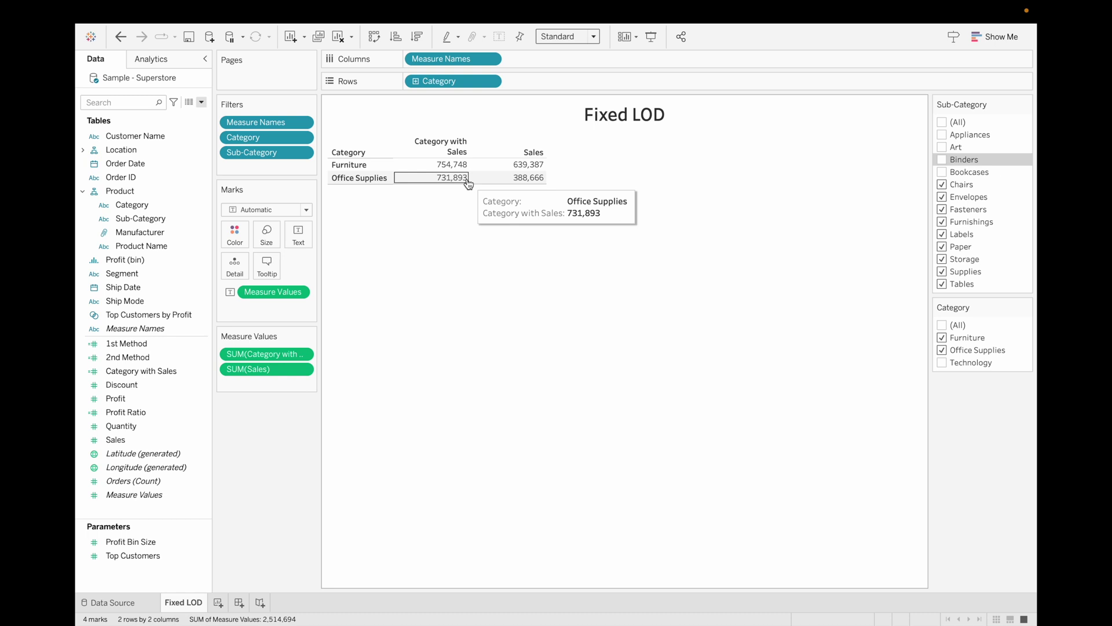
- Clear the worksheet and build a stacked bar chart with Category on Columns, SUM(Sales) on Rows and Sub-Category on Color
click(339, 36)
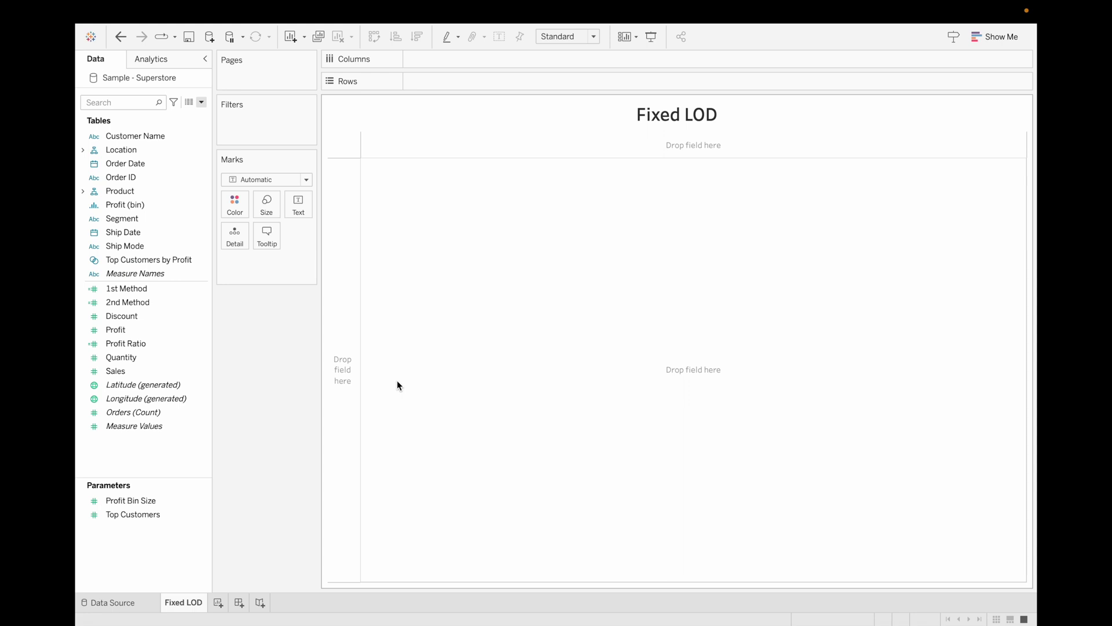
click(82, 191)
drag(151, 207, 449, 61)
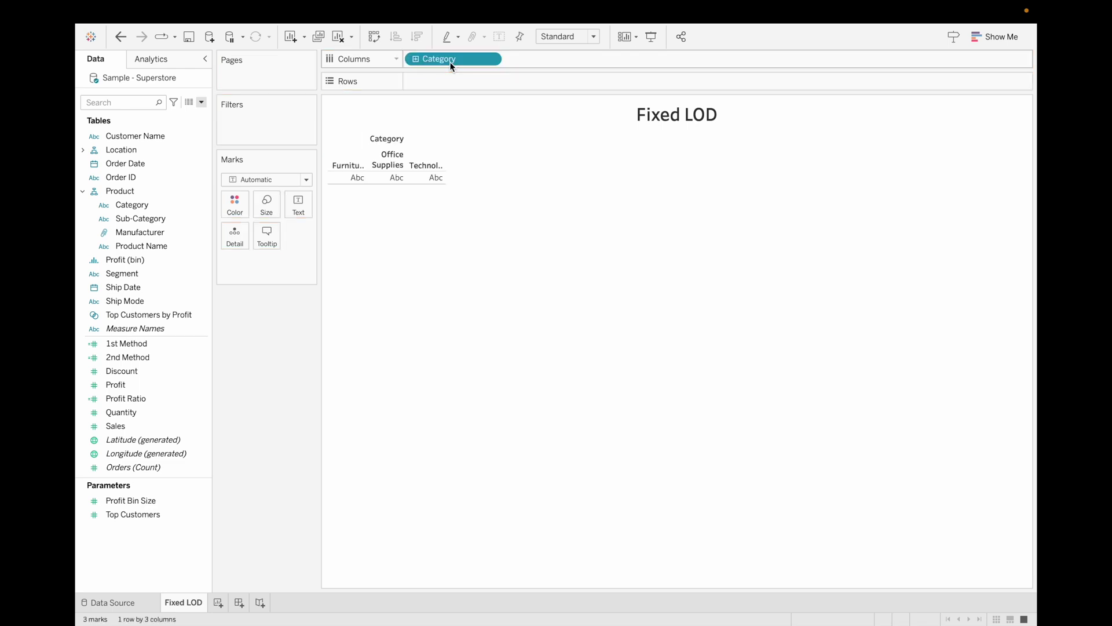
double_click(144, 426)
drag(274, 266, 458, 84)
drag(151, 218, 233, 204)
mouse_move(474, 392)
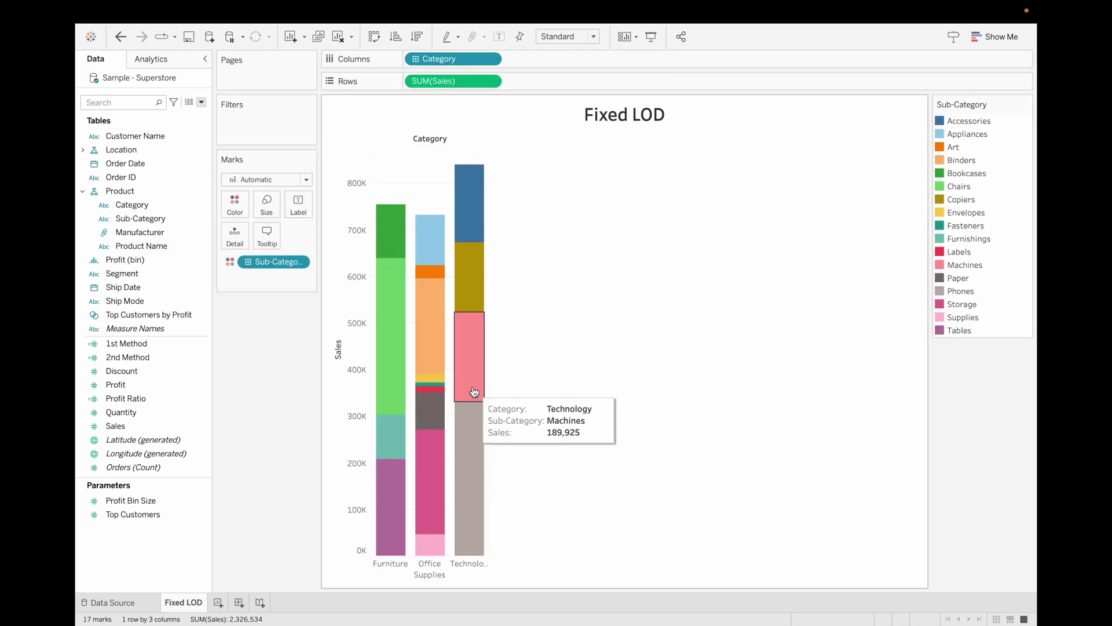
- Set the chart to Fit Width and inspect the sales of the Furniture segments
click(592, 36)
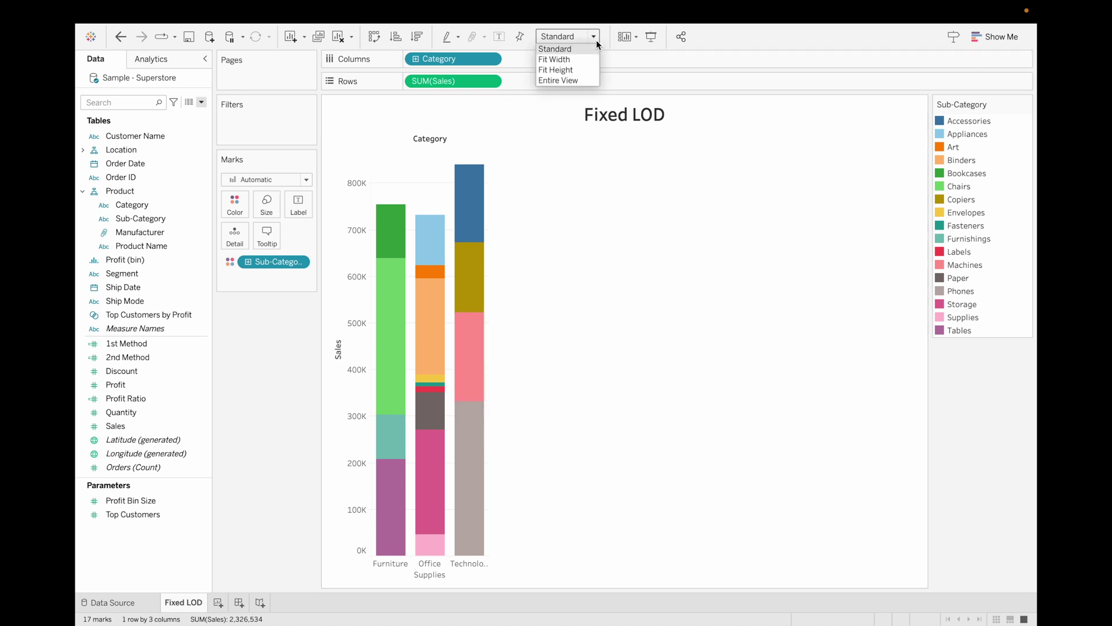
click(576, 60)
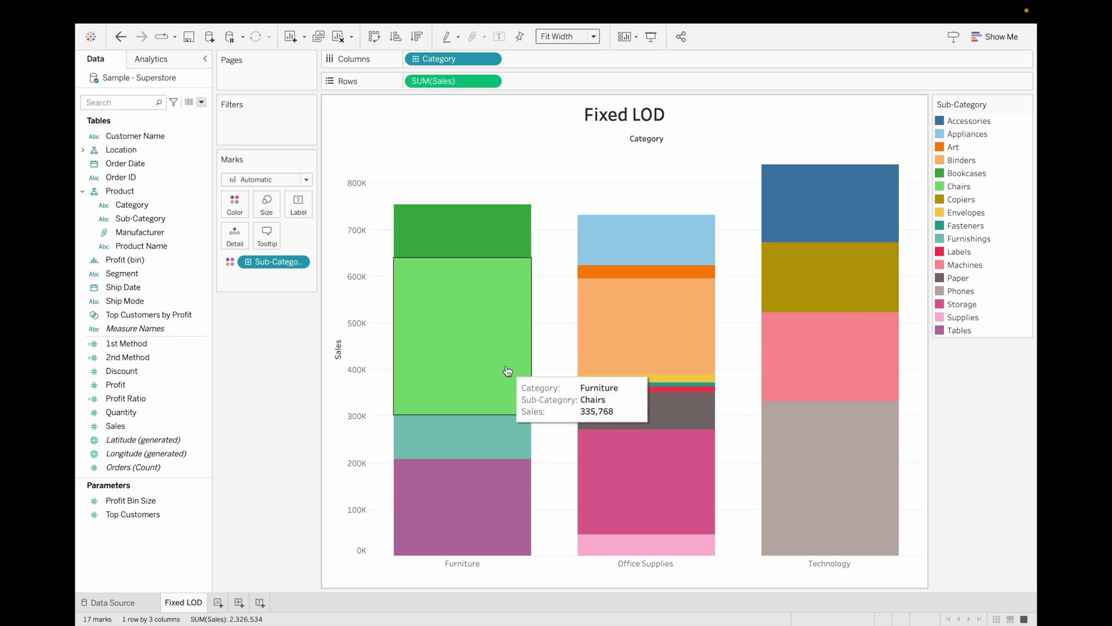
mouse_move(454, 346)
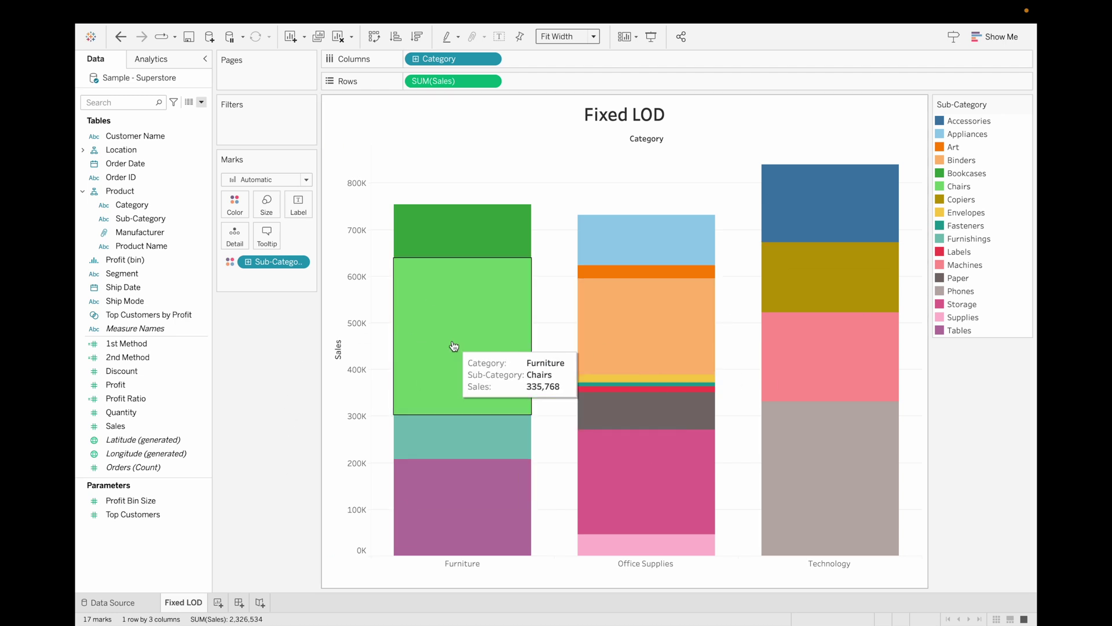
mouse_move(468, 235)
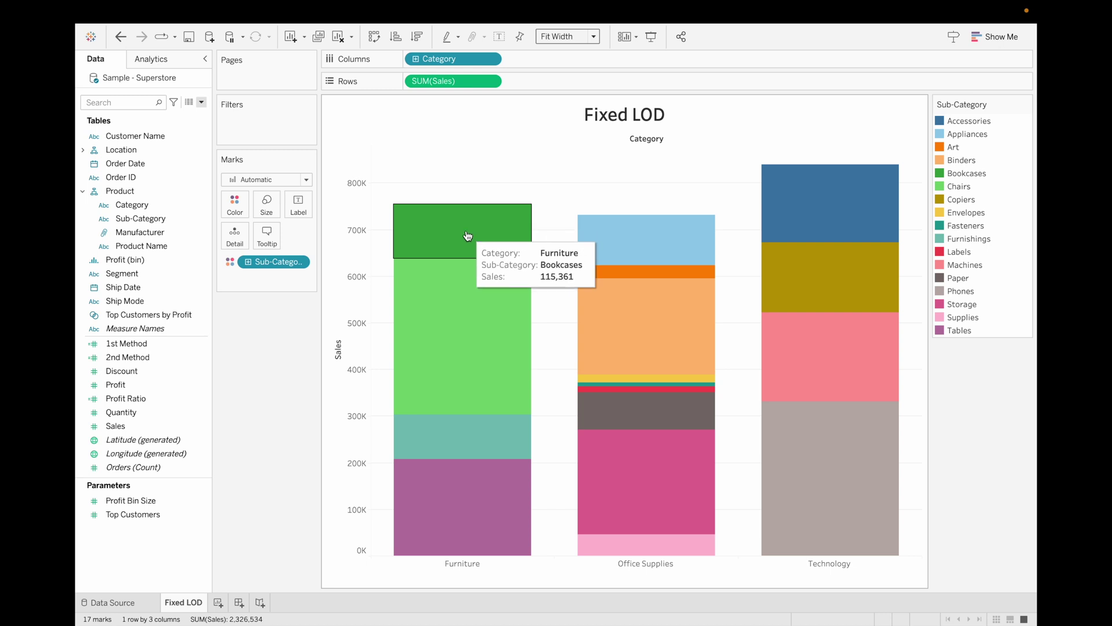
- Start a new calculated field and name it Fixed lod for Category
click(201, 102)
click(184, 110)
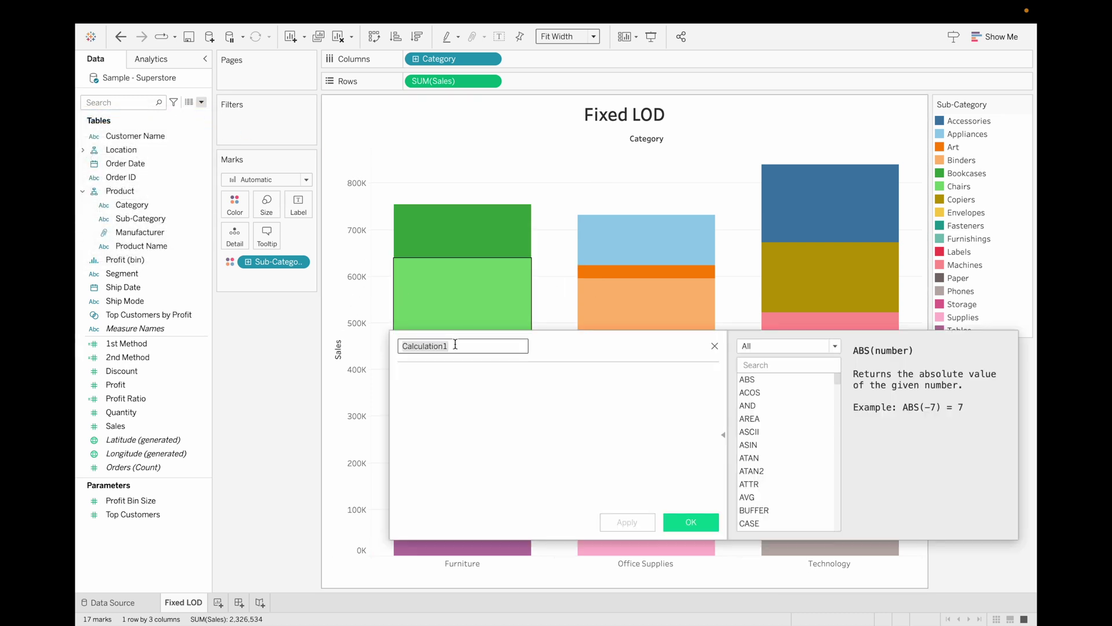
key(BackSpace)
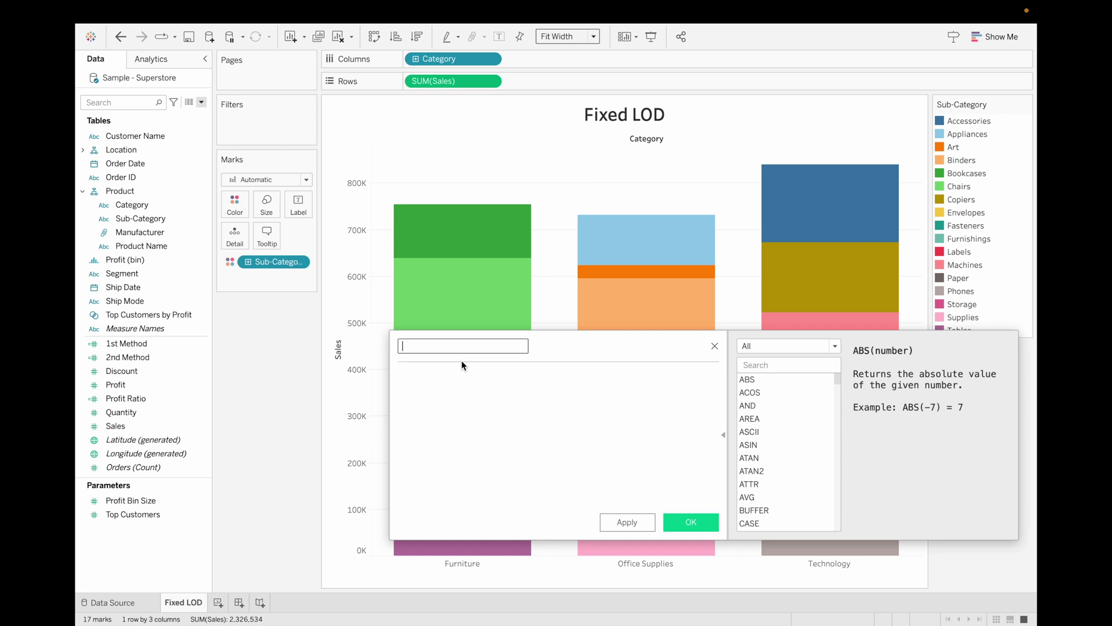
text(Fixed lod for Category)
- Enter the formula { FIXED [Category] : SUM([Sales])} for Fixed lod for Category and save the field
click(432, 379)
text({ fixe)
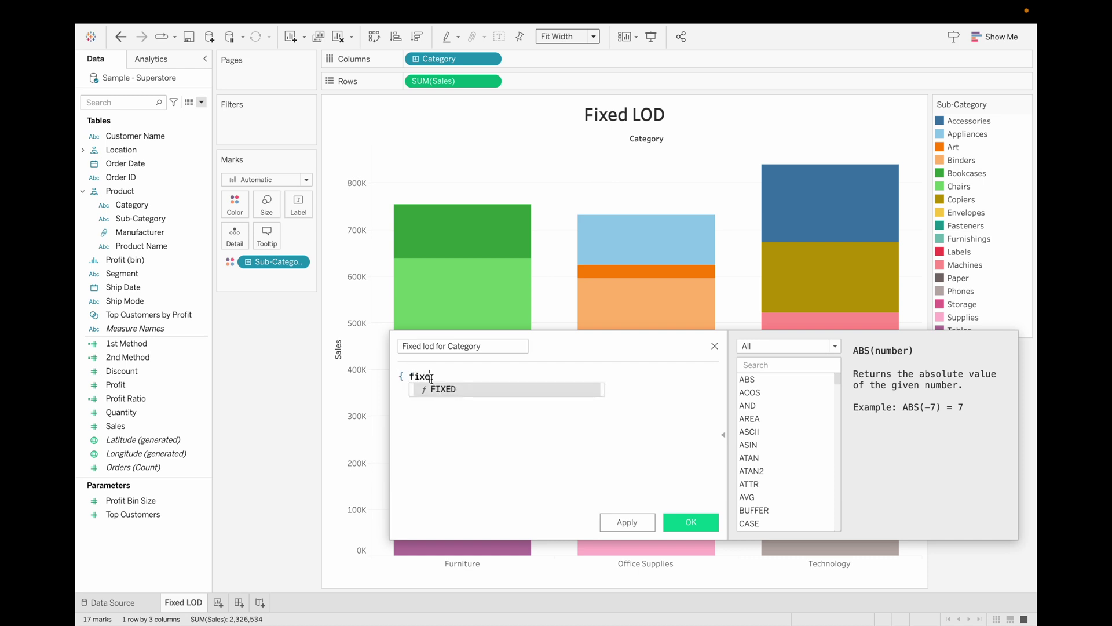
key(Return)
text(cate)
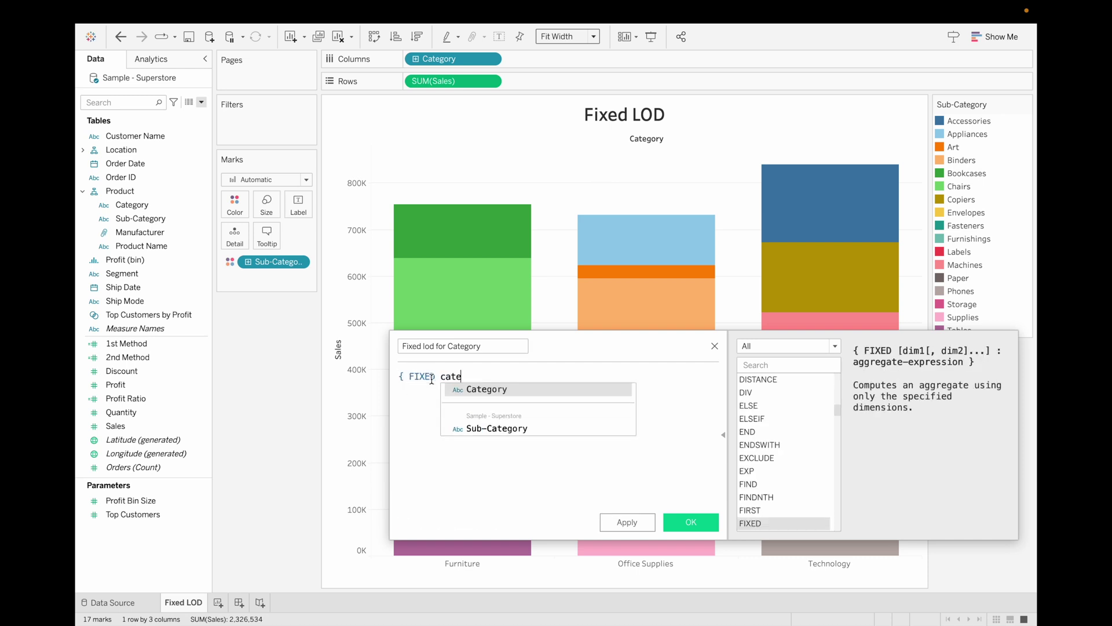
key(Return)
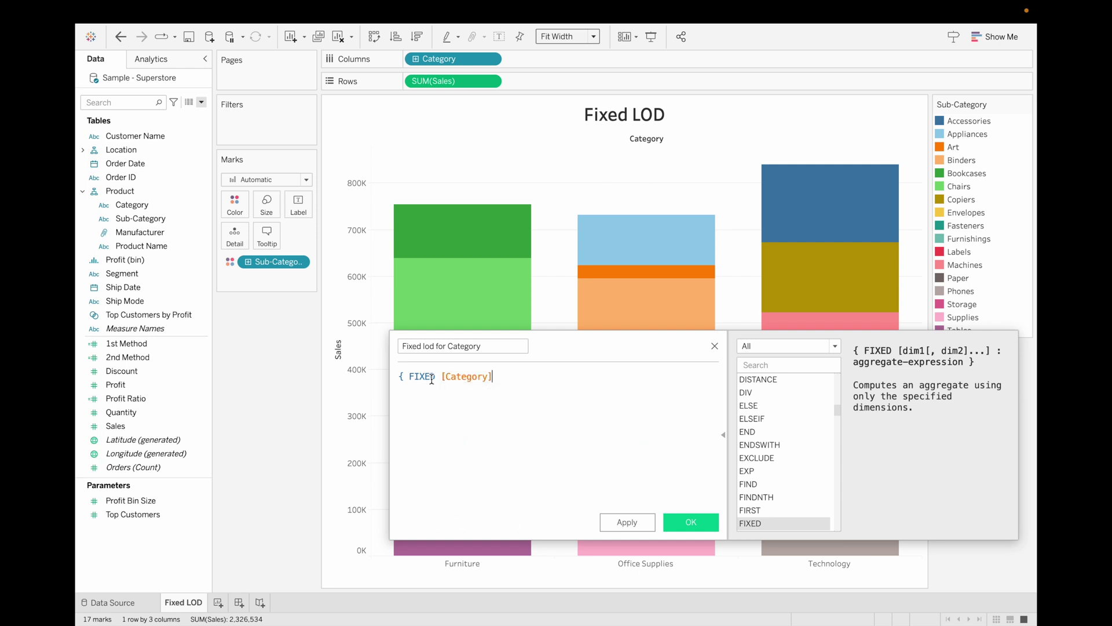
text(: su)
key(Return)
text(sale)
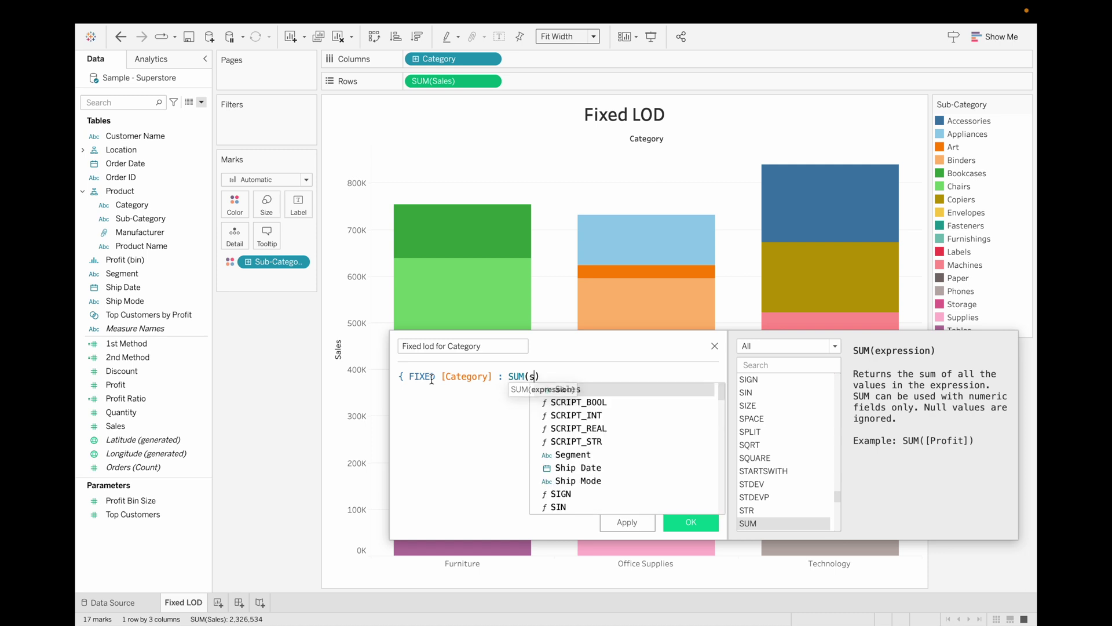
key(Return)
text(})
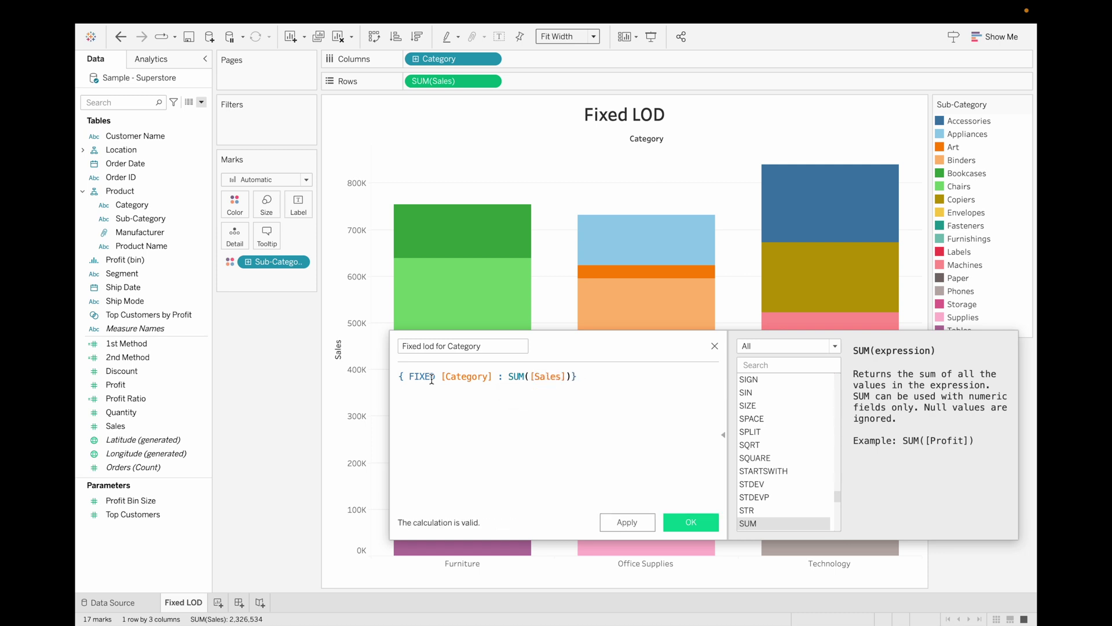
click(693, 520)
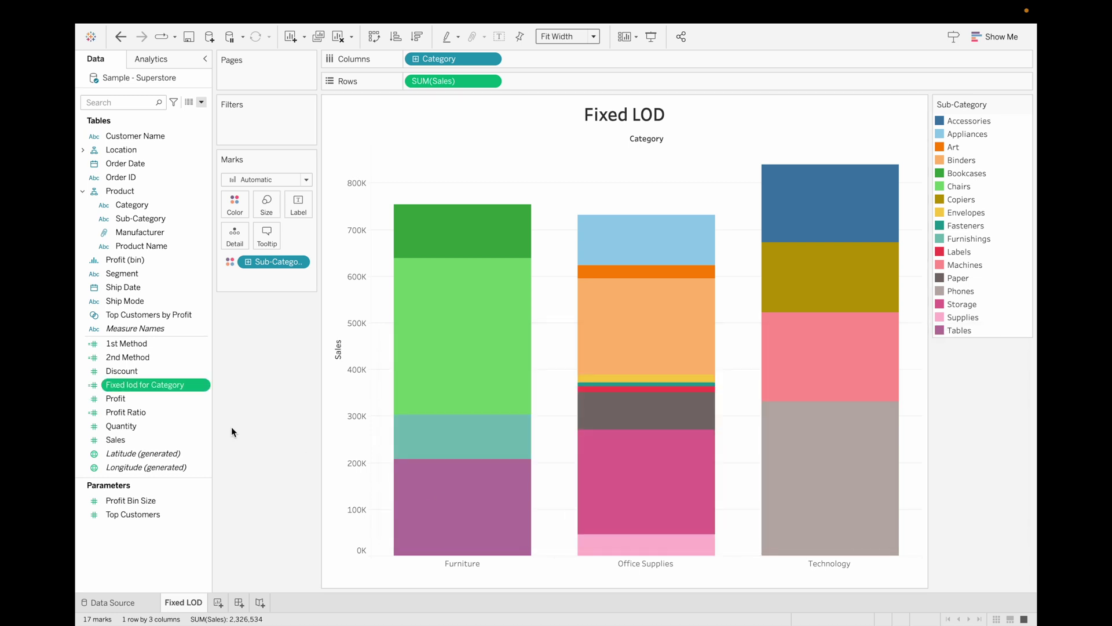
- Add Fixed lod for Category to Detail and check it in a Furniture segment's tooltip
drag(149, 385, 242, 234)
mouse_move(437, 282)
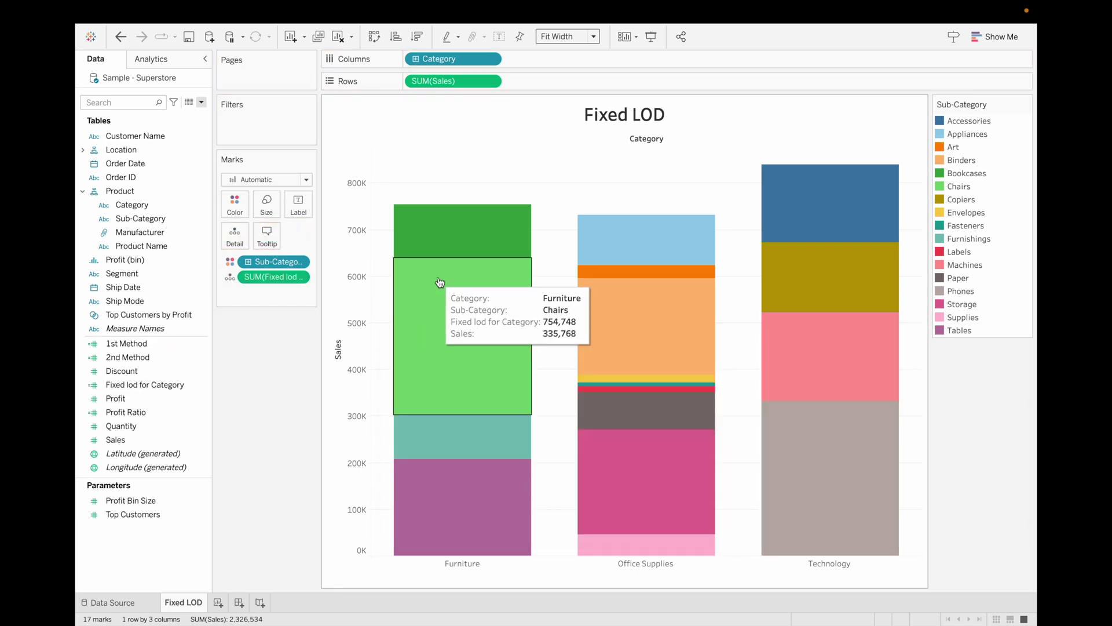
- Start another calculated field and name it Total Sales
click(203, 108)
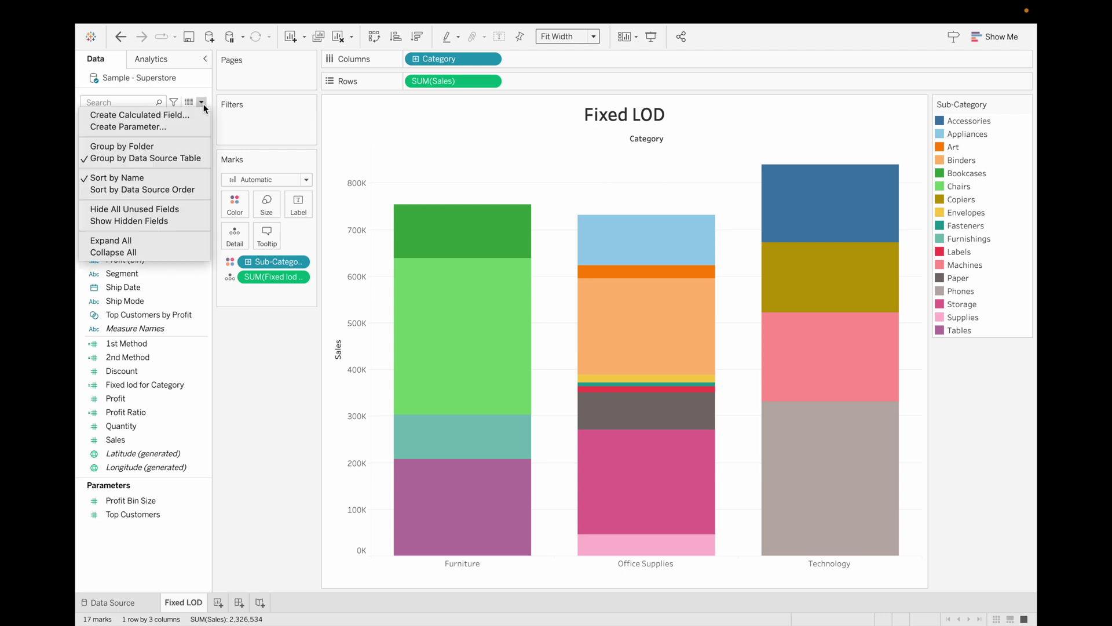
click(185, 113)
key(BackSpace)
text(Total Sales)
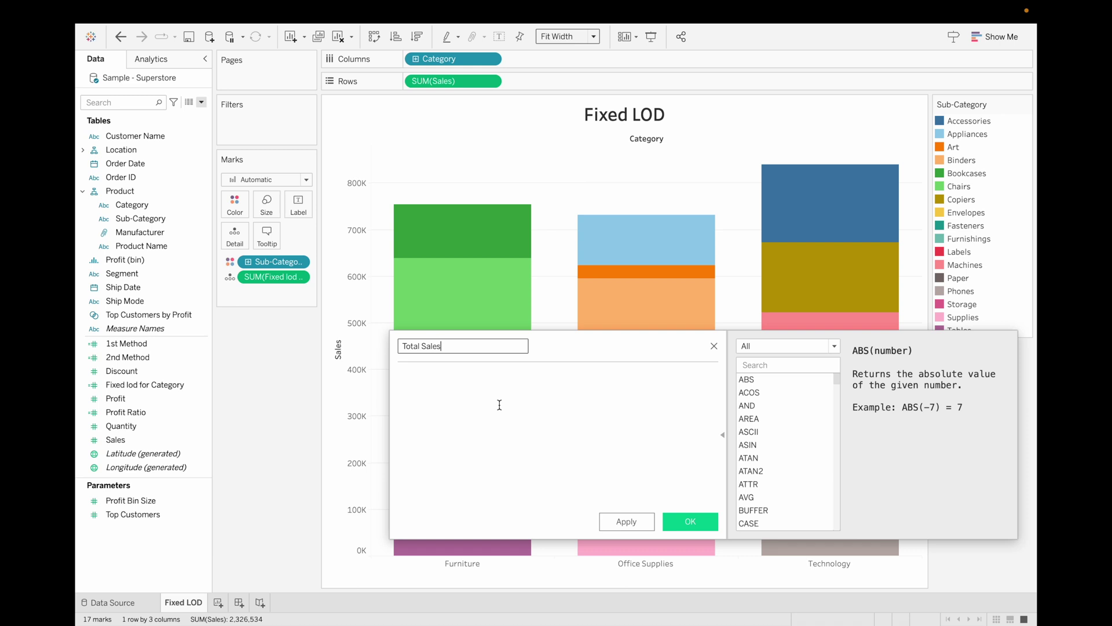
- Enter the formula {SUM([Sales])} for the Total Sales calculated field
click(411, 376)
text({})
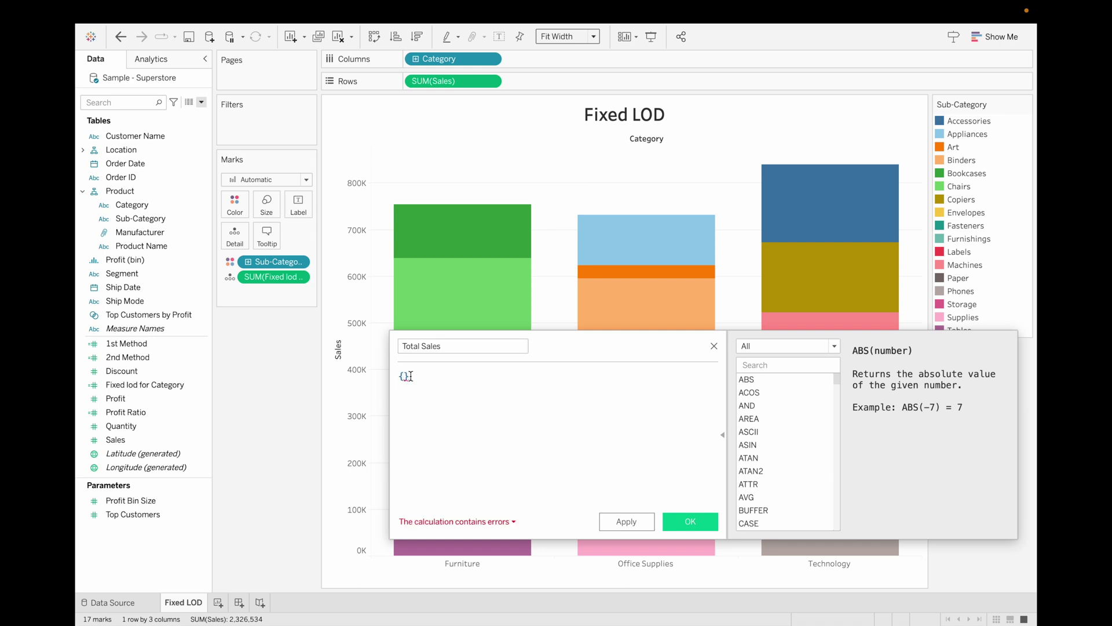
text(sum)
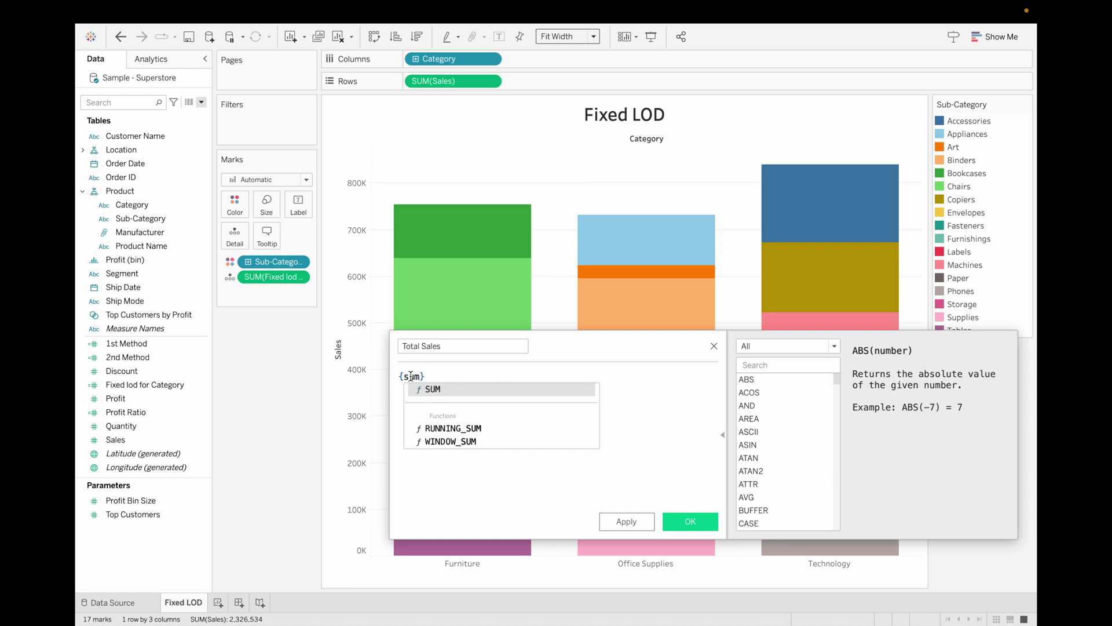
key(Return)
text([sales)
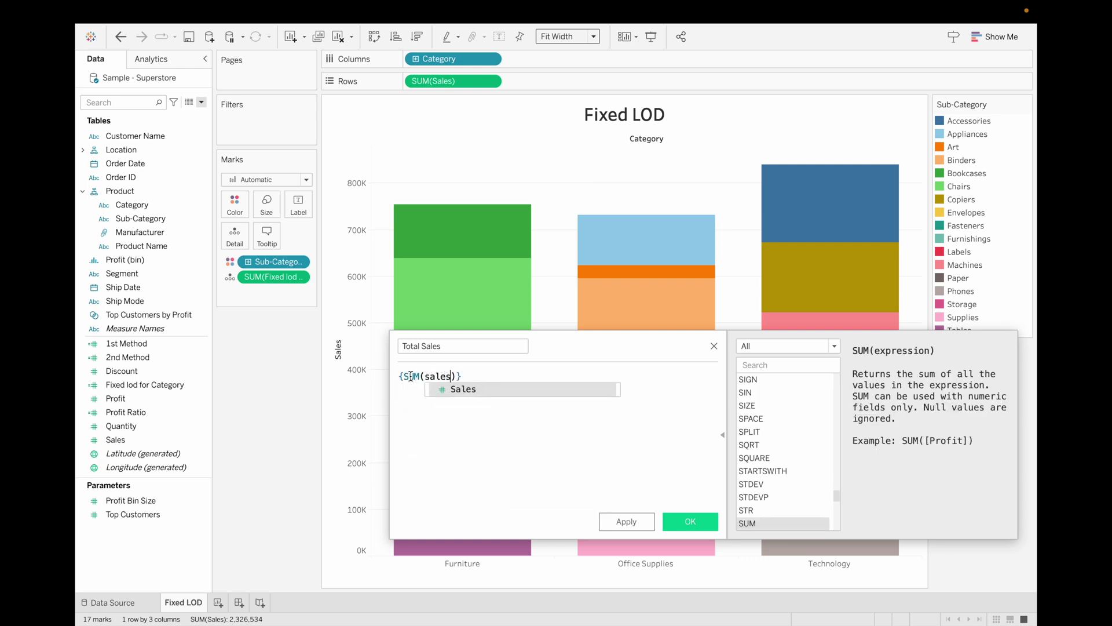
key(Return)
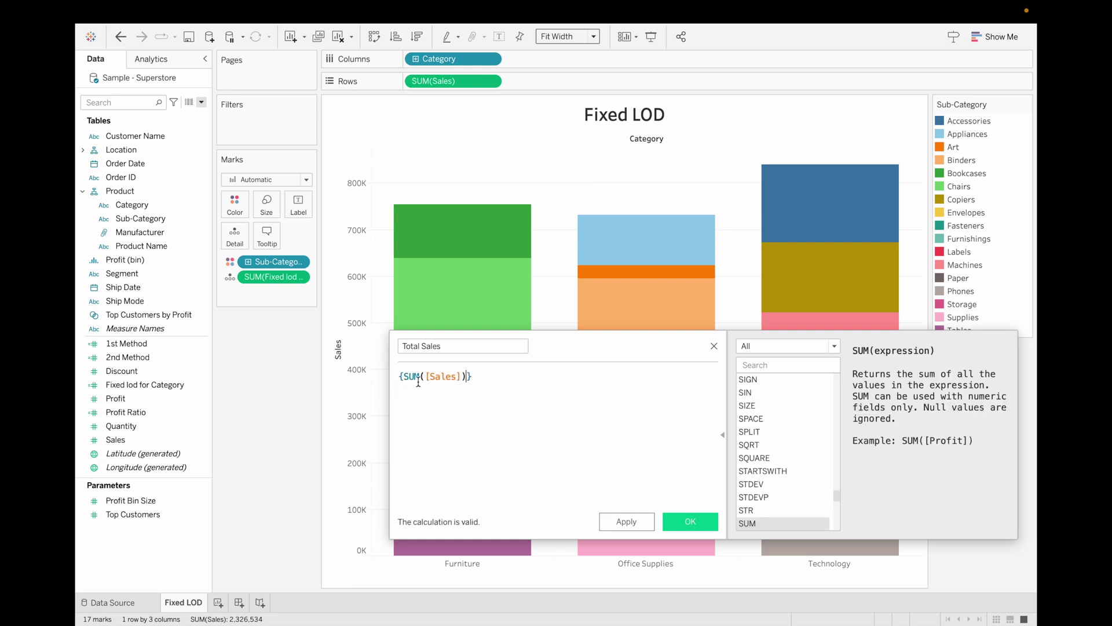
- Expand the Total Sales formula to {fixed : SUM([Sales])} and save the field
click(404, 376)
text(fixed)
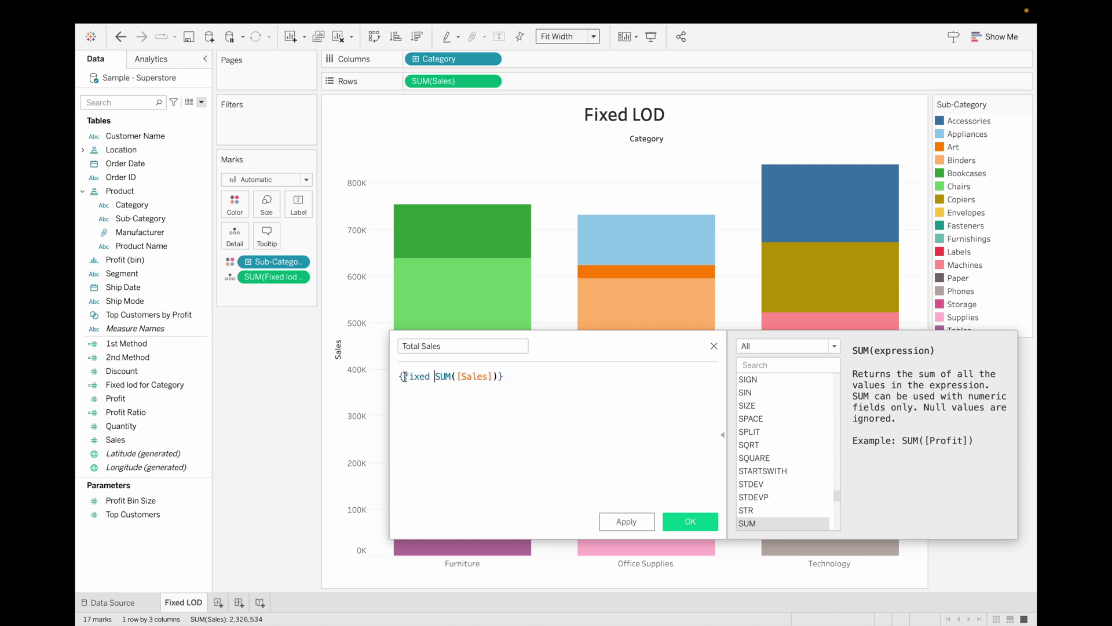
text( :)
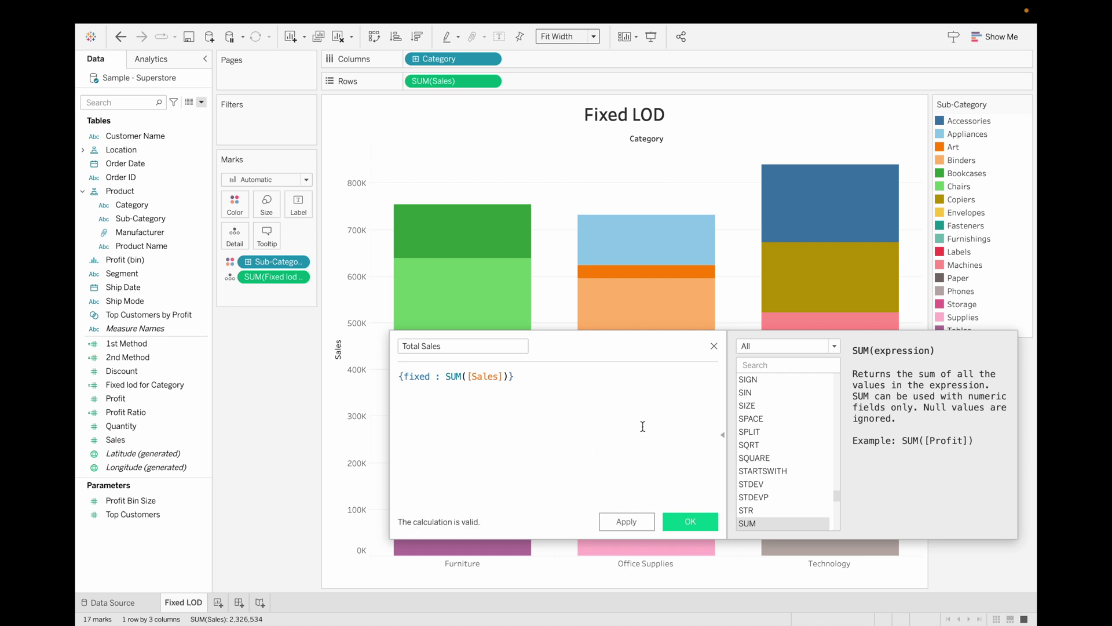
click(692, 523)
- Add Total Sales to Detail on the Marks card
click(159, 450)
drag(158, 450, 237, 239)
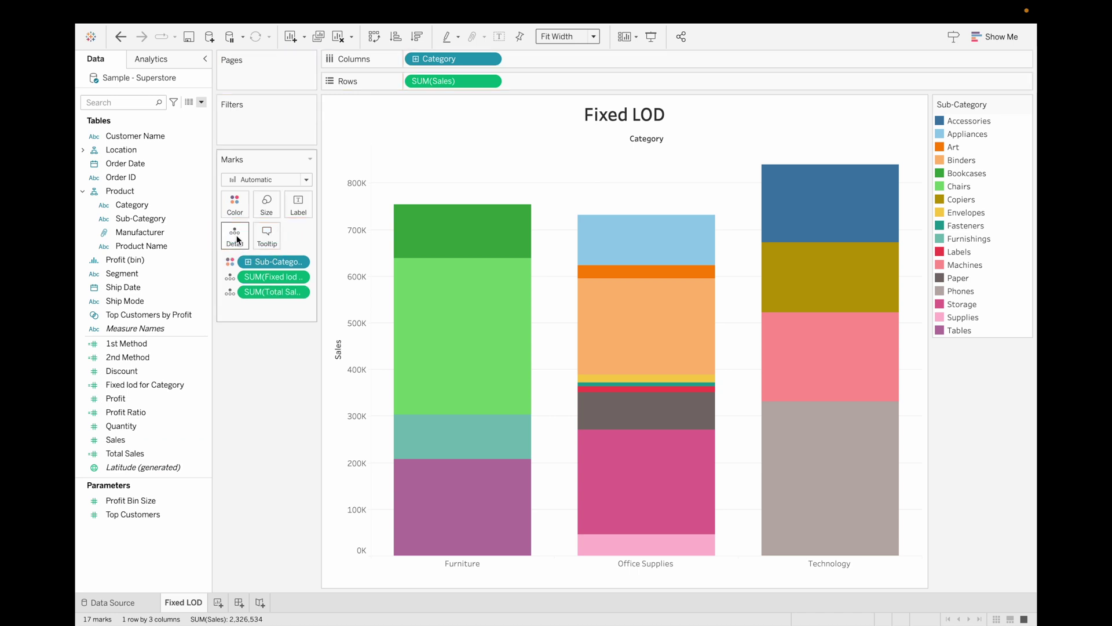
click(295, 209)
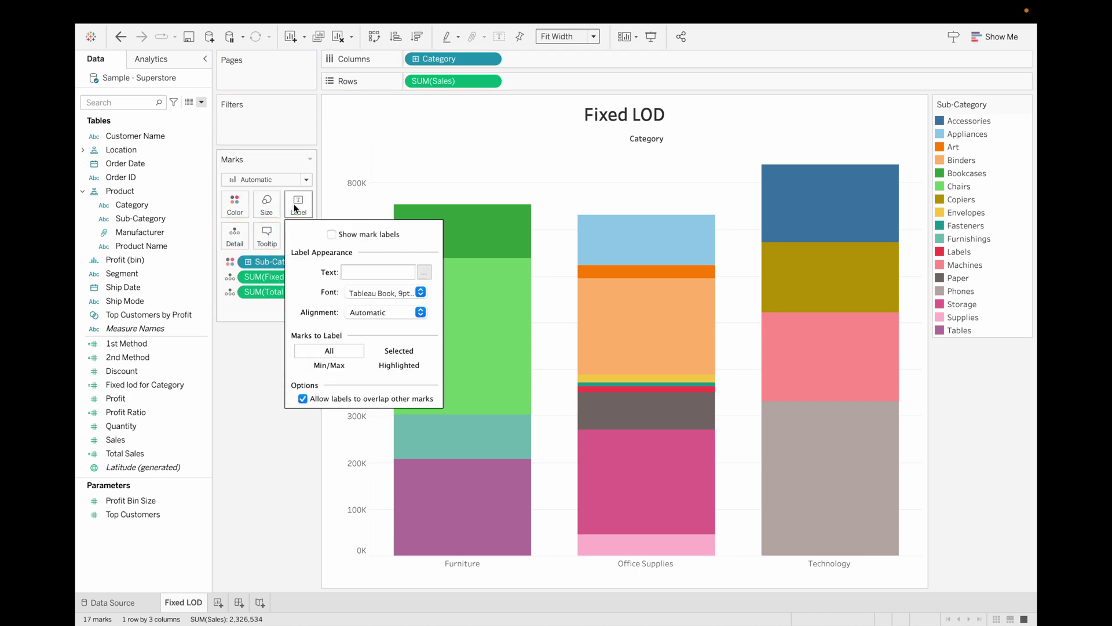
- Clear the default tooltip content and insert the SUM(Total Sales) field
click(268, 236)
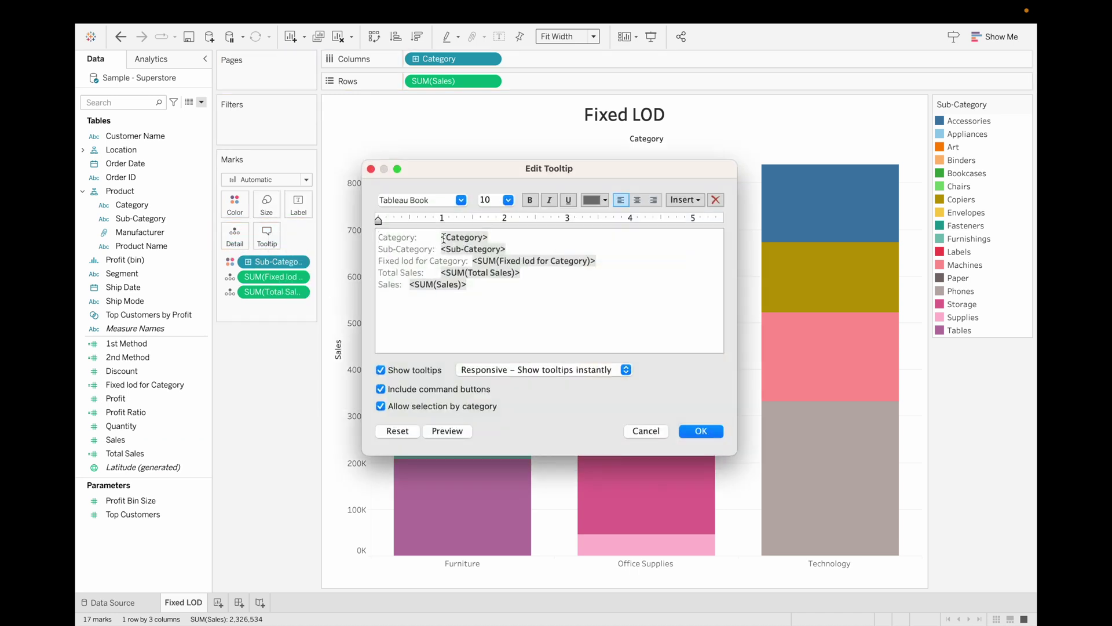
key(super+a)
key(BackSpace)
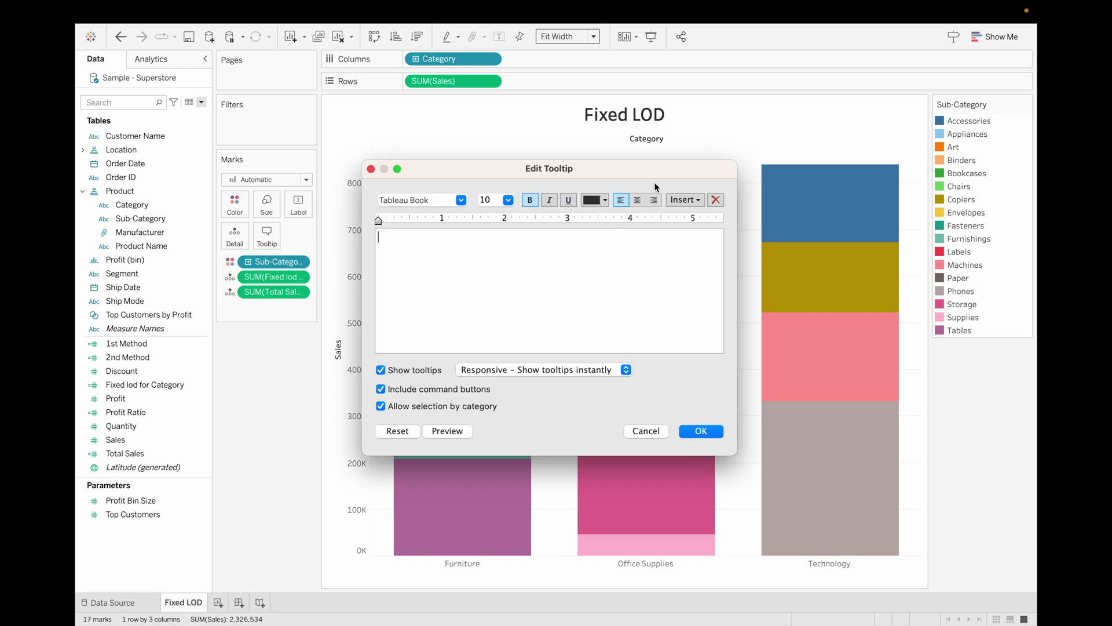
click(690, 201)
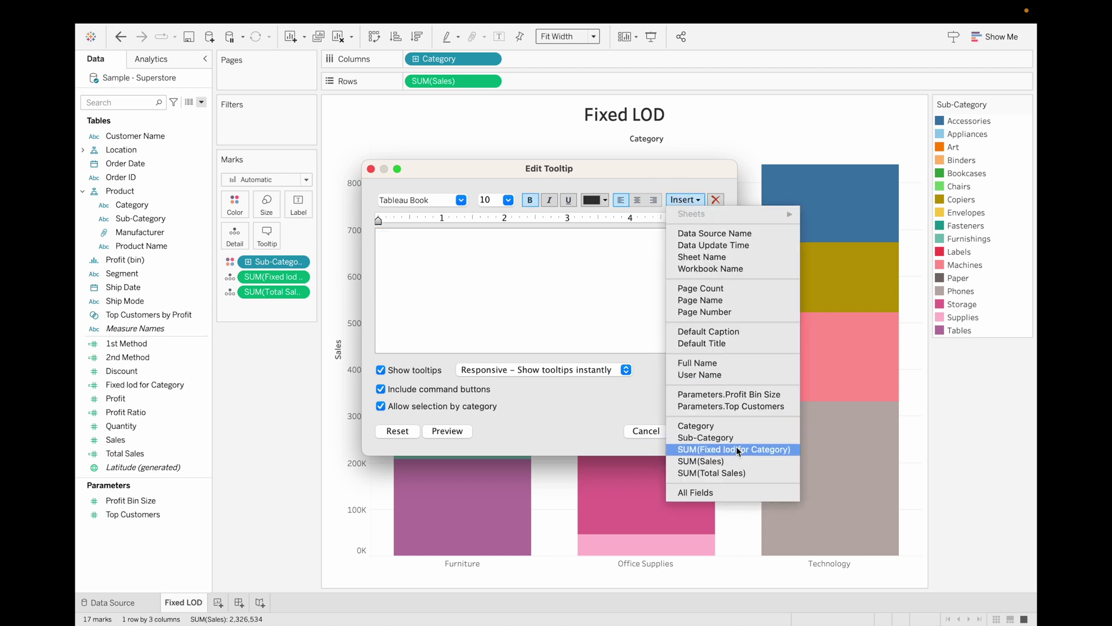
click(731, 474)
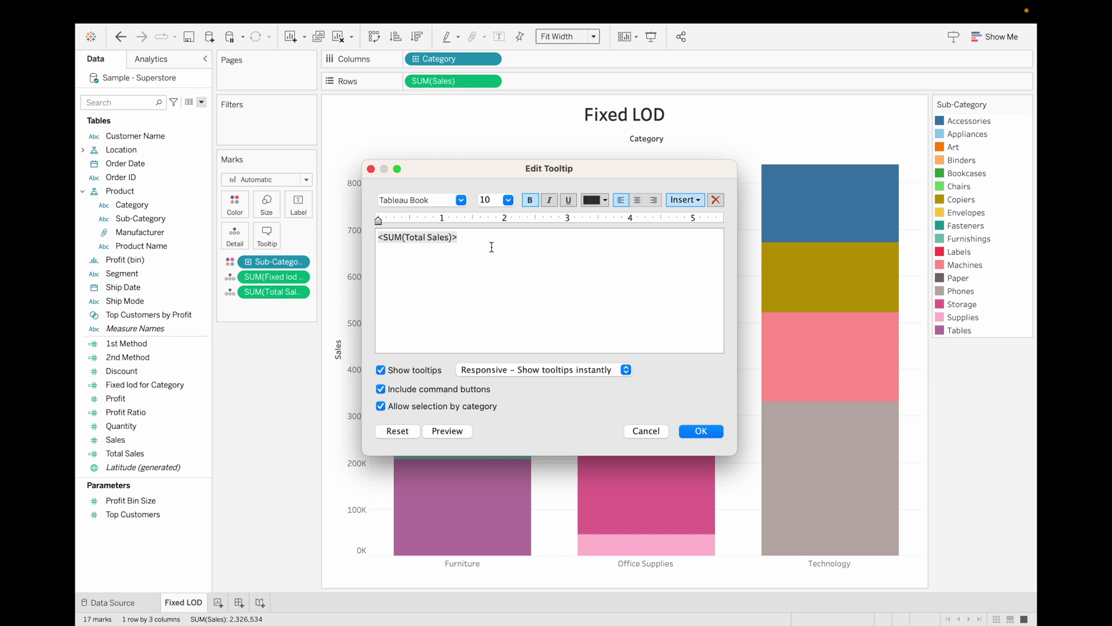
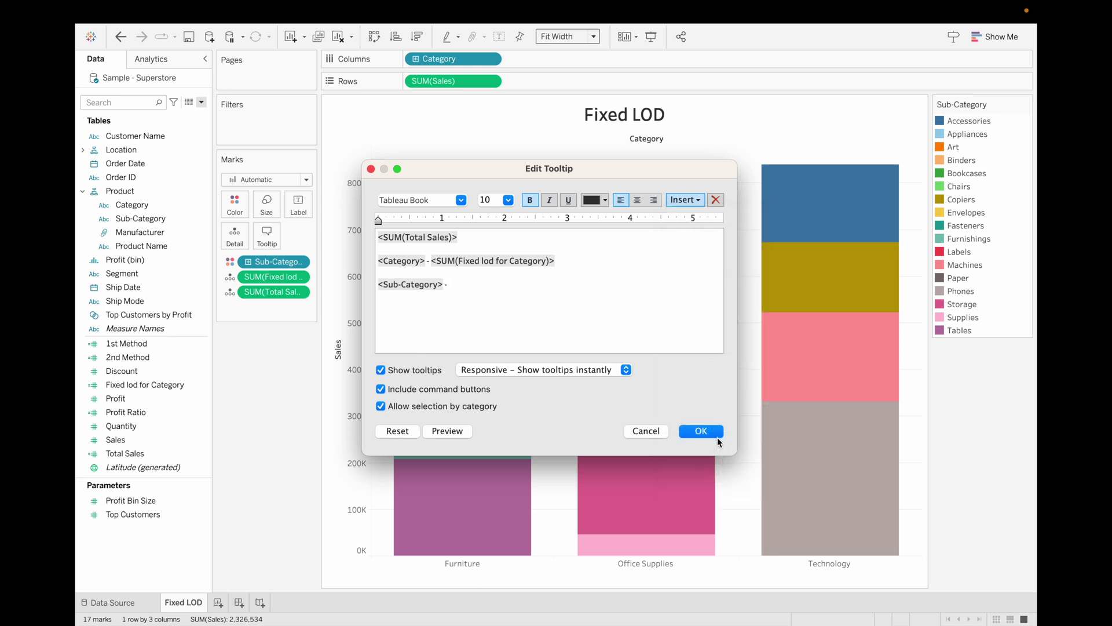
- Insert SUM(Sales) after the <Sub-Category> - text in the tooltip and save the tooltip
click(697, 201)
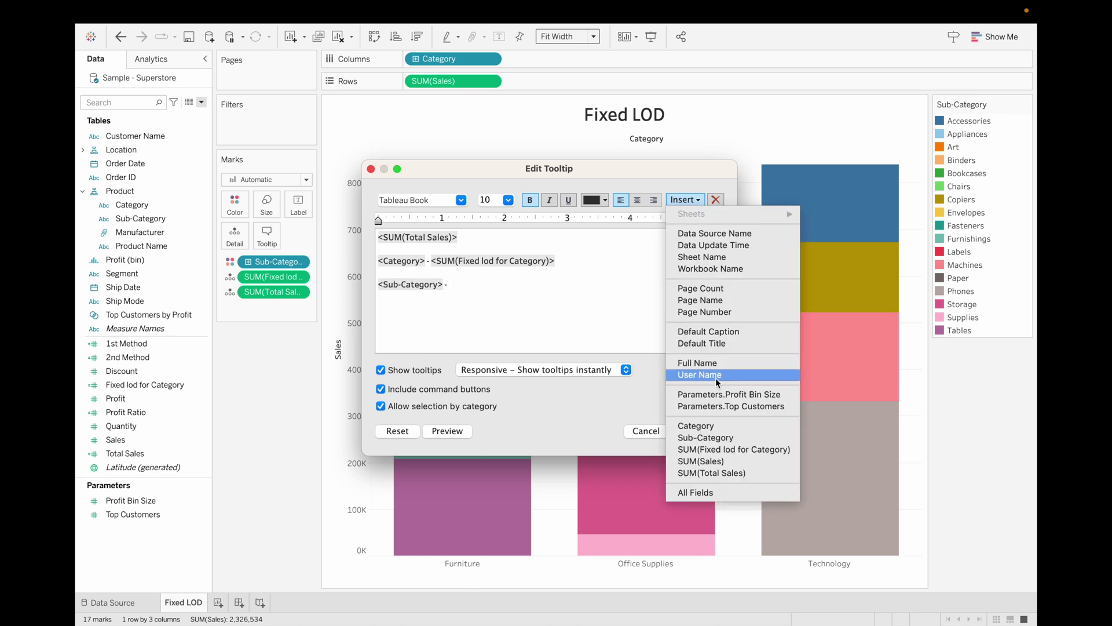
click(724, 461)
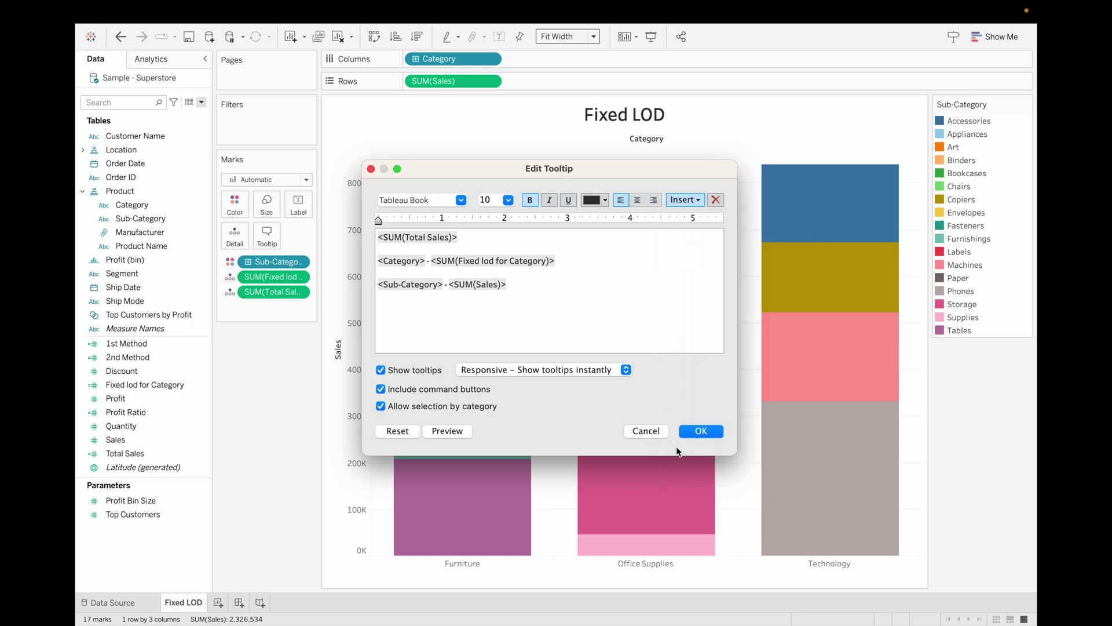
click(701, 431)
mouse_move(484, 316)
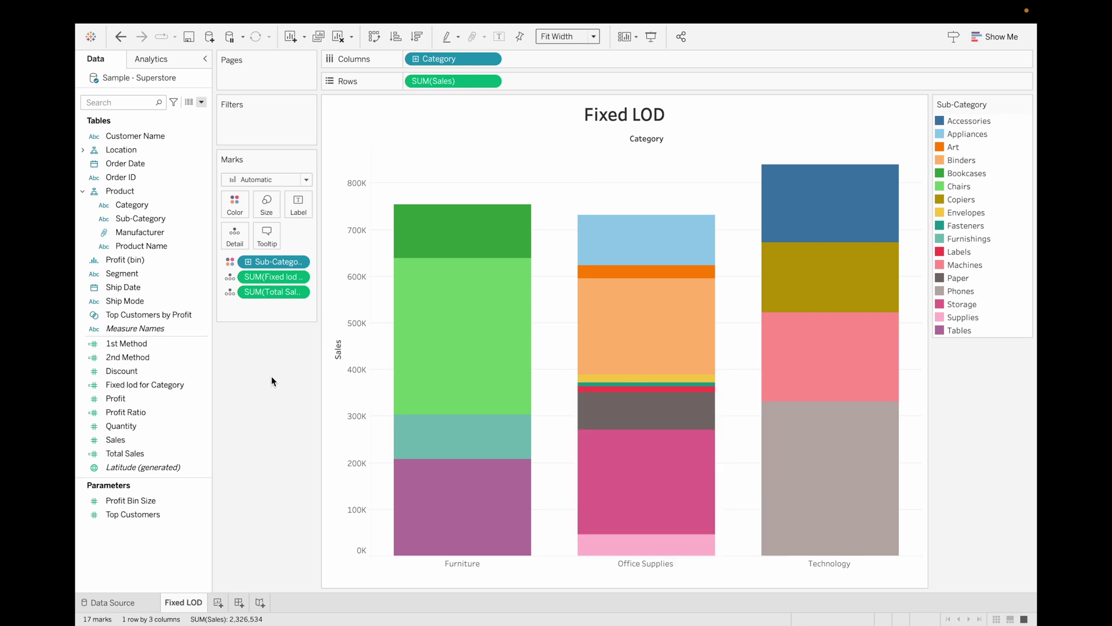
- Add a new worksheet and rename it Usecase -2
click(218, 602)
click(225, 603)
double_click(226, 602)
key(BackSpace)
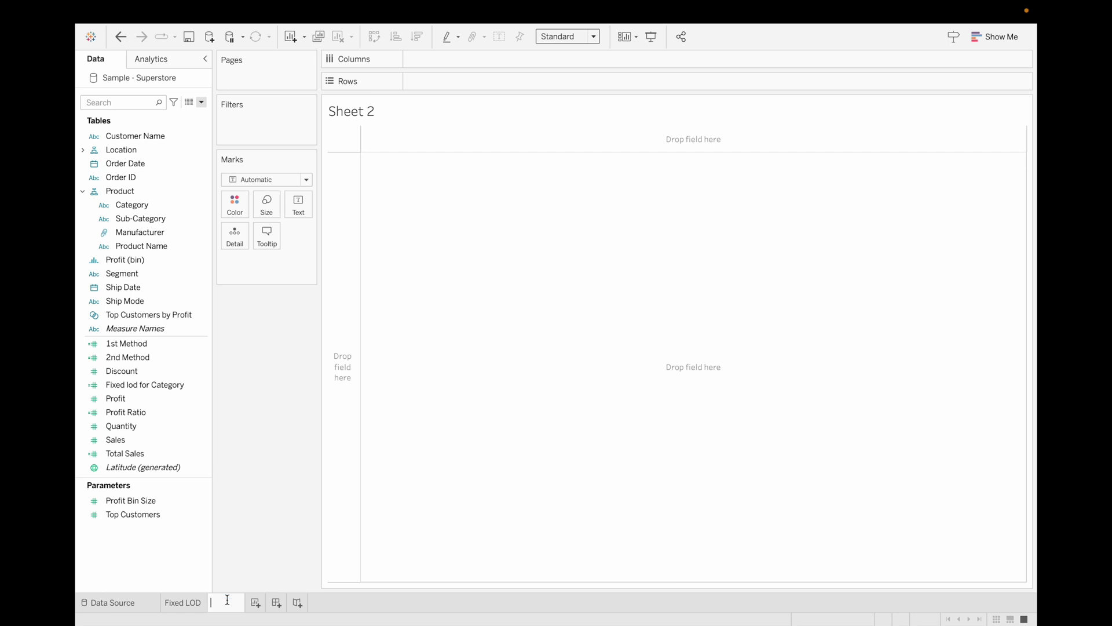
text(Usecase -2)
key(Return)
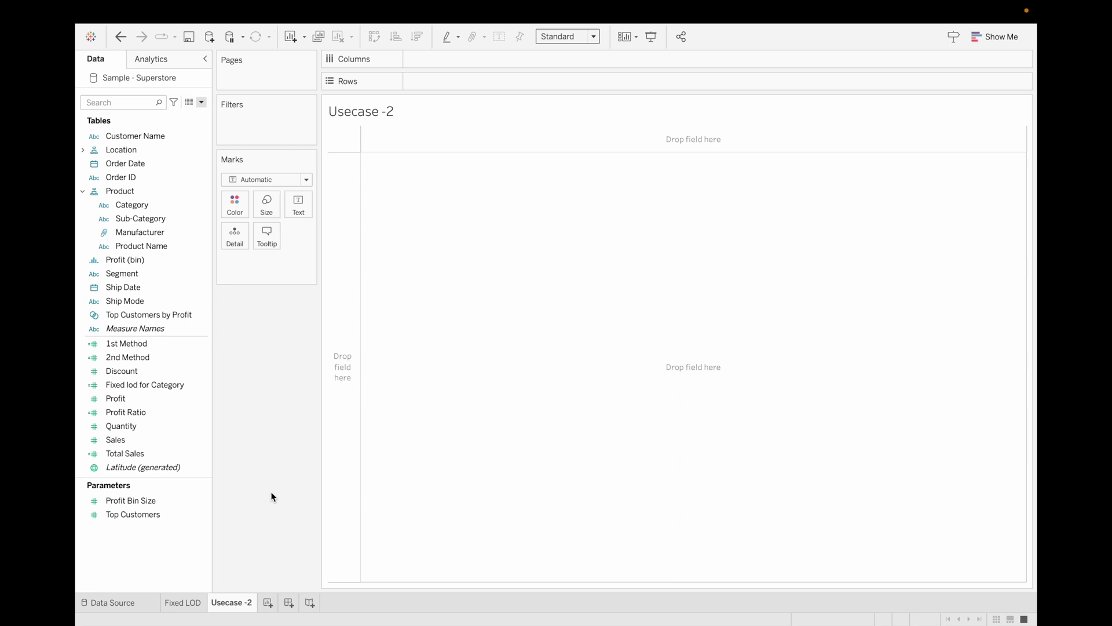
- Start a new calculated field and name it Max Date
click(201, 103)
click(183, 113)
click(449, 404)
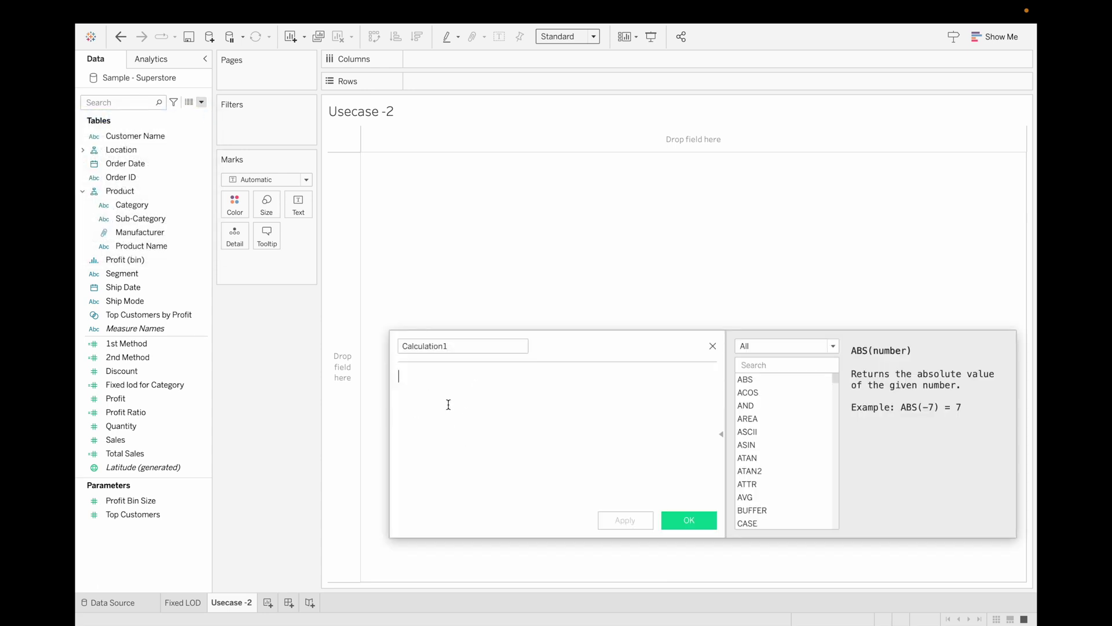
click(467, 348)
key(ctrl+a)
key(BackSpace)
text(Max Date)
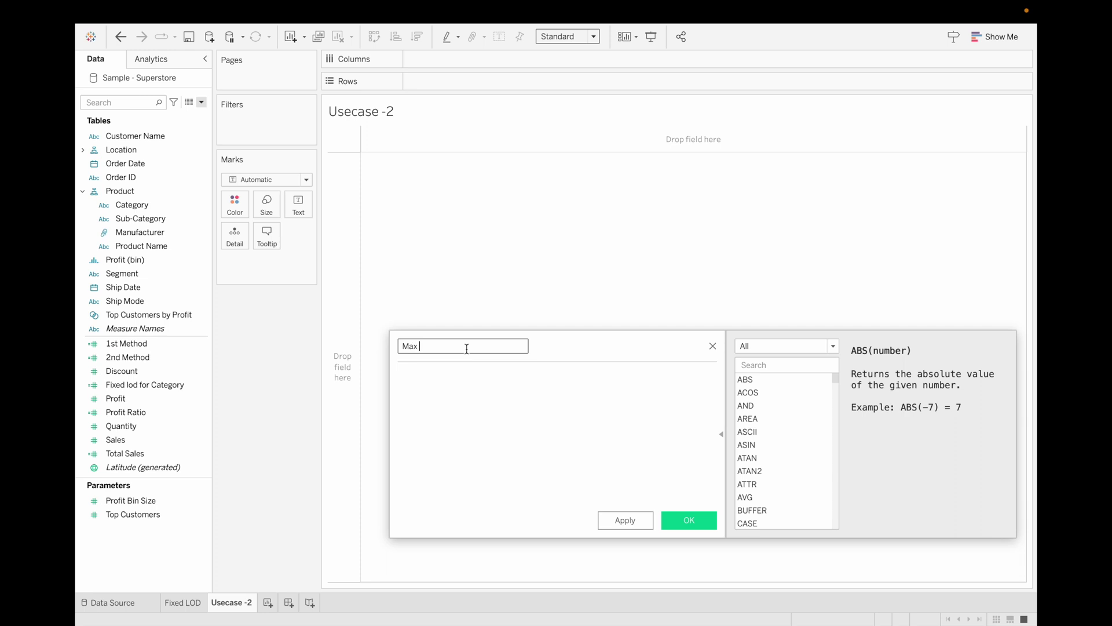
- Enter the formula MAX([Order Date]) for Max Date and save the field
click(449, 380)
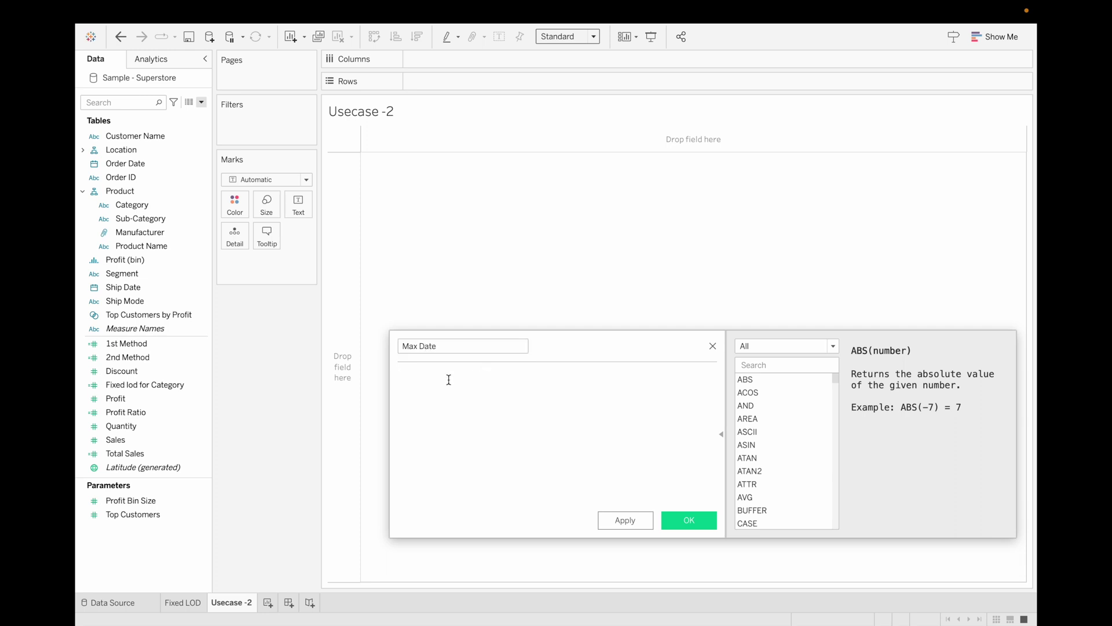
text(max)
key(Return)
text(order)
key(Return)
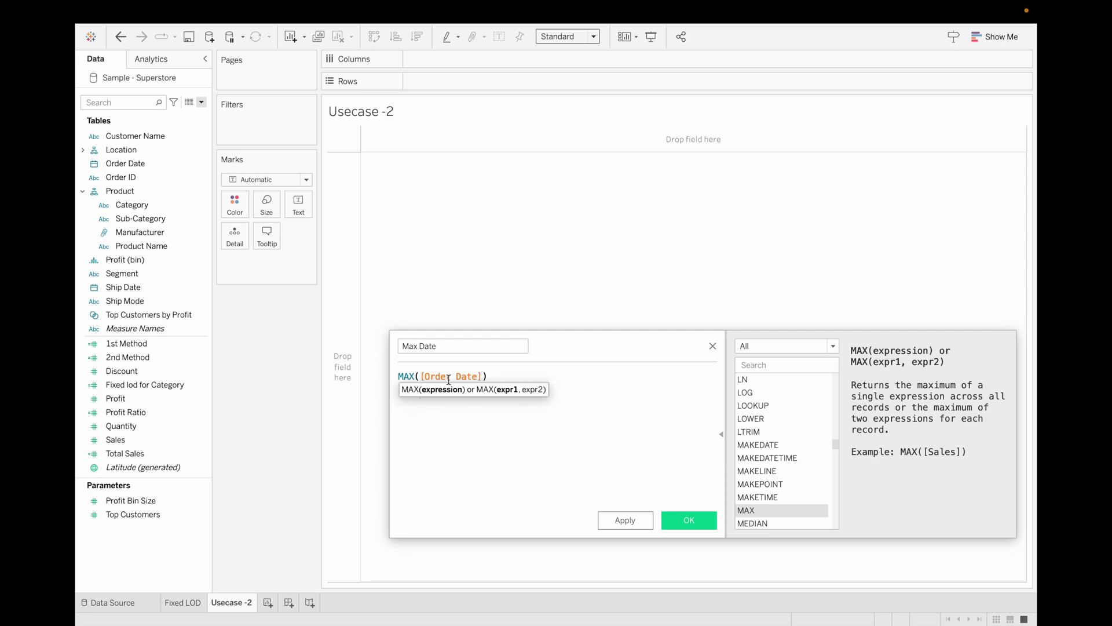
click(673, 522)
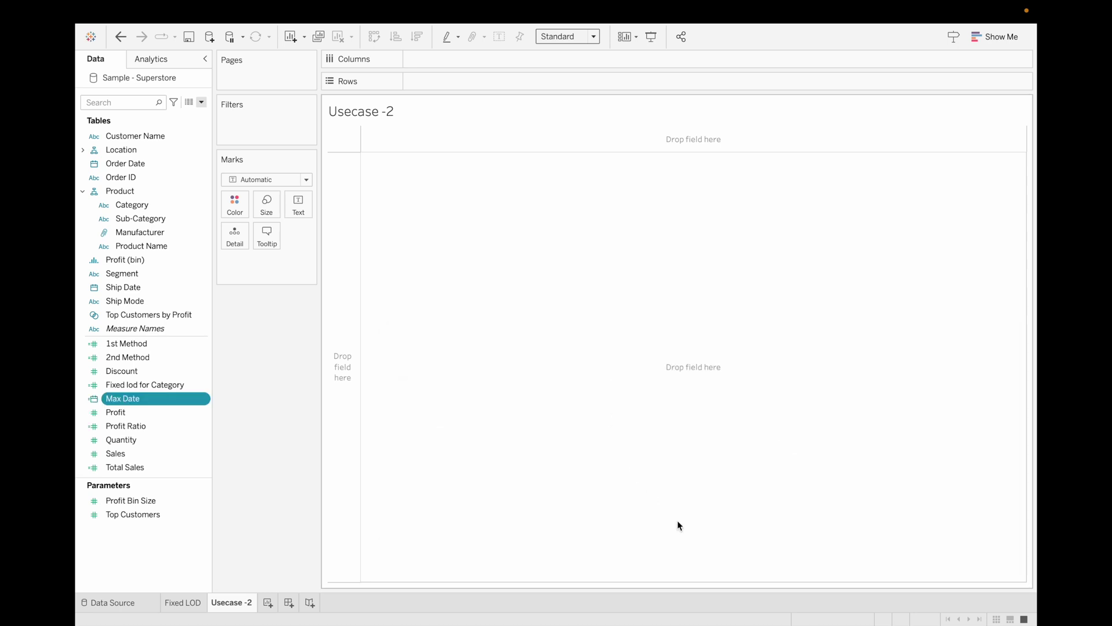
- Start another calculated field and name it YTD
click(205, 104)
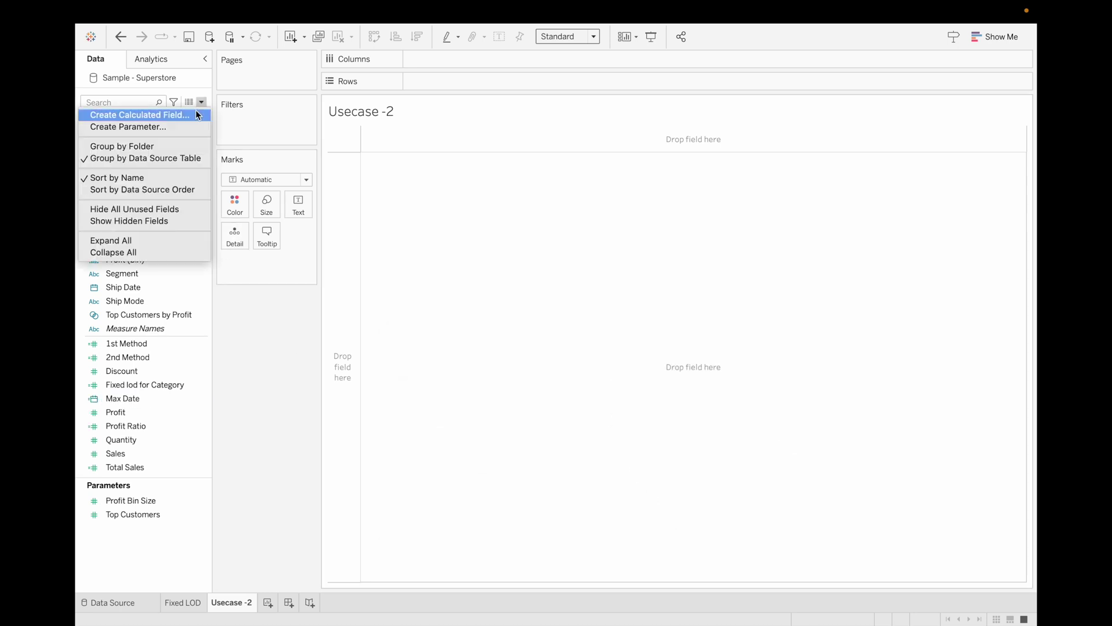
click(182, 116)
key(BackSpace)
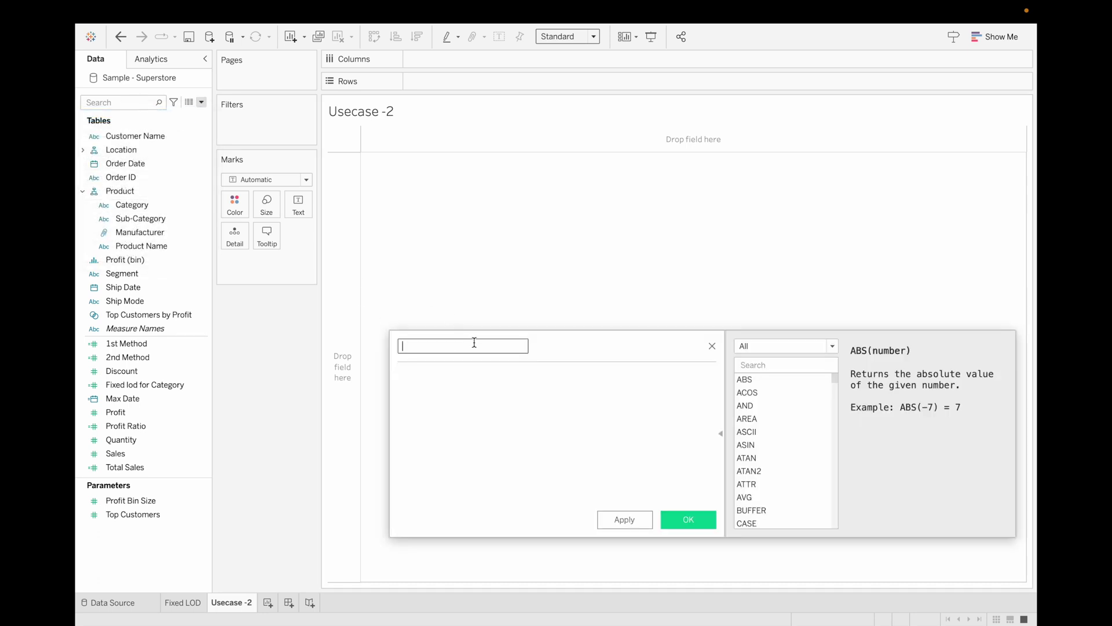
text(YTD)
- Begin the YTD formula with the condition IF YEAR([Order Date]) = YEAR([Max Date])
click(427, 381)
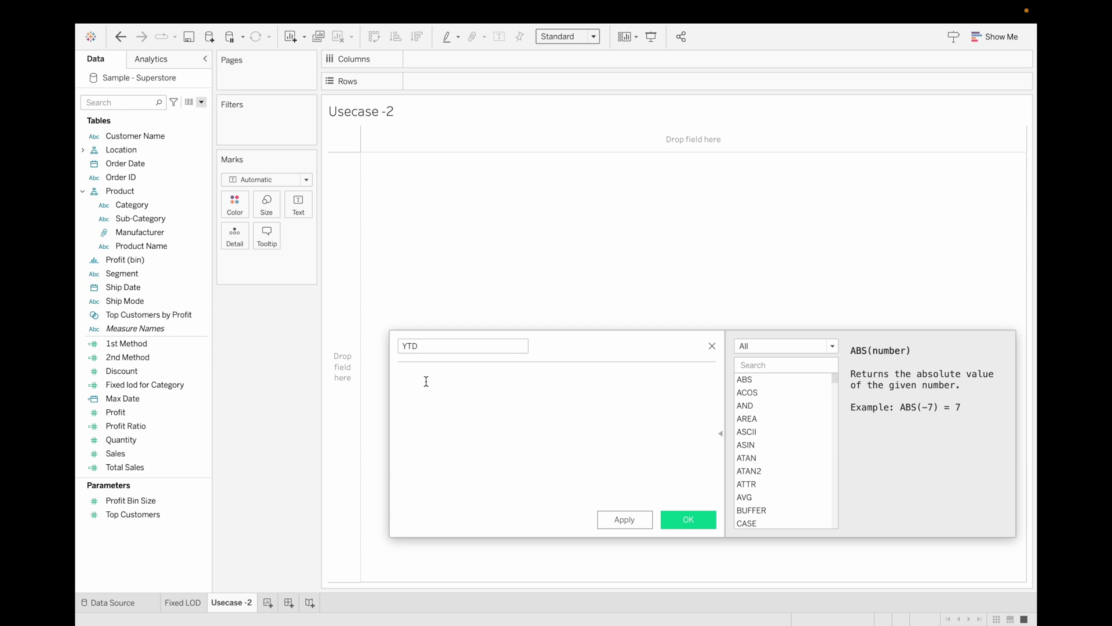
text(if)
key(Return)
text(y)
key(Return)
text(orde))
key(Return)
text(=u)
key(BackSpace)
text(ye)
key(Return)
text(max)
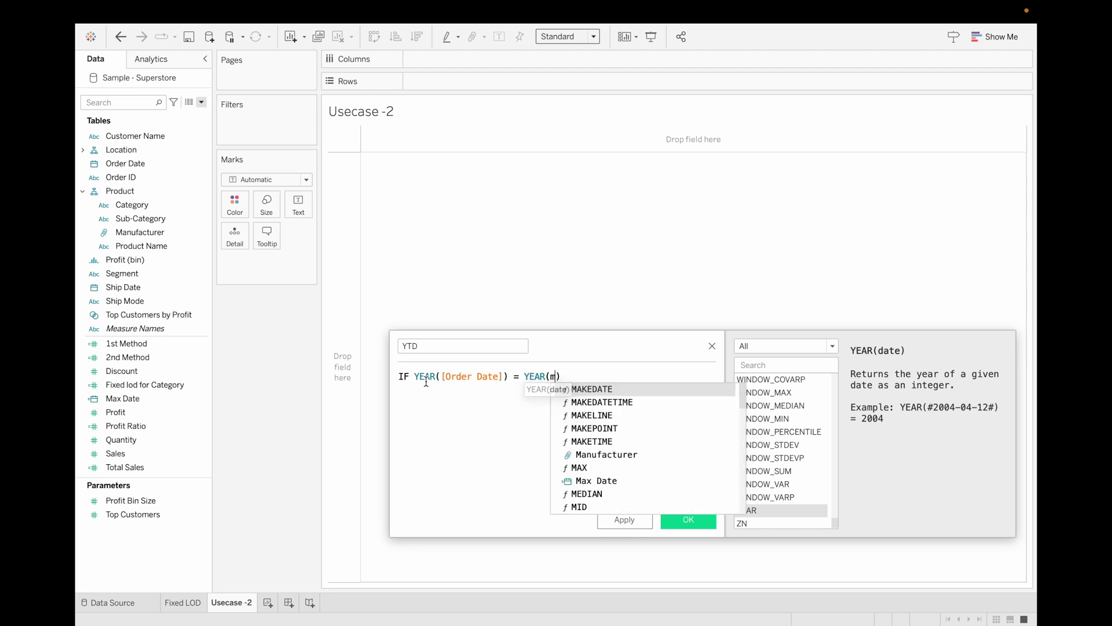
click(582, 403)
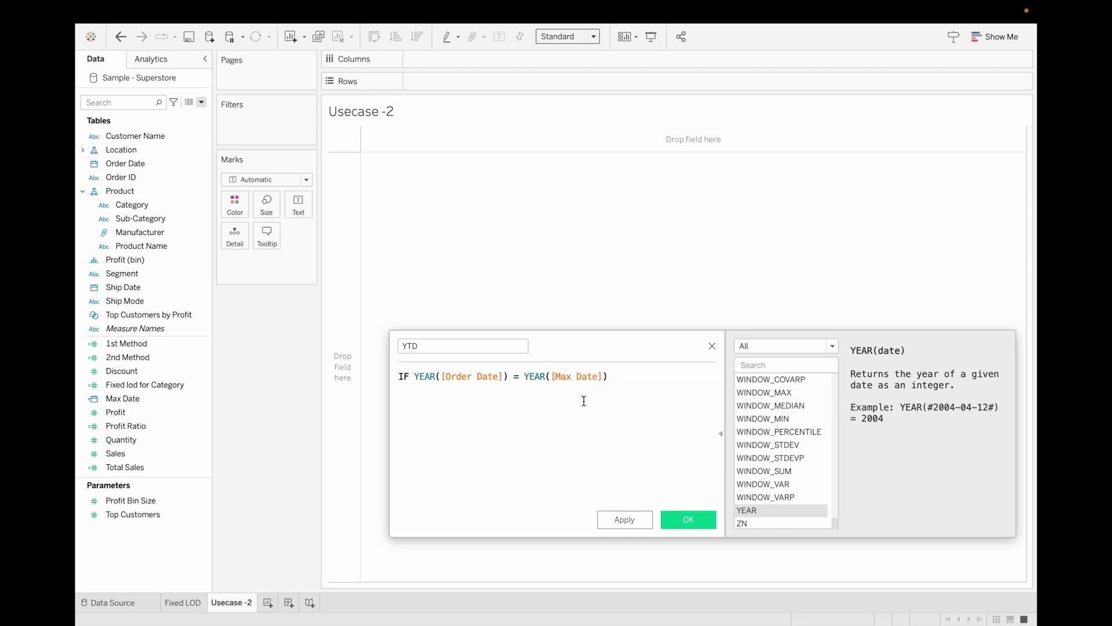
- Extend the YTD condition with AND [Order Date] <= [Max Date]
text(and)
key(Return)
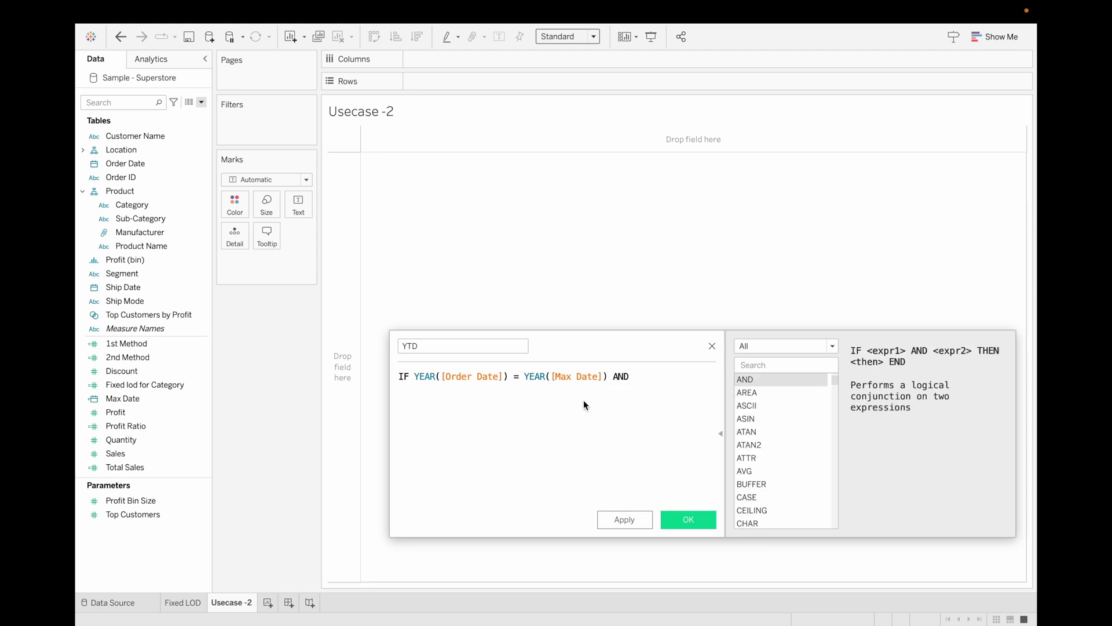
text(order)
click(583, 400)
text(<= max)
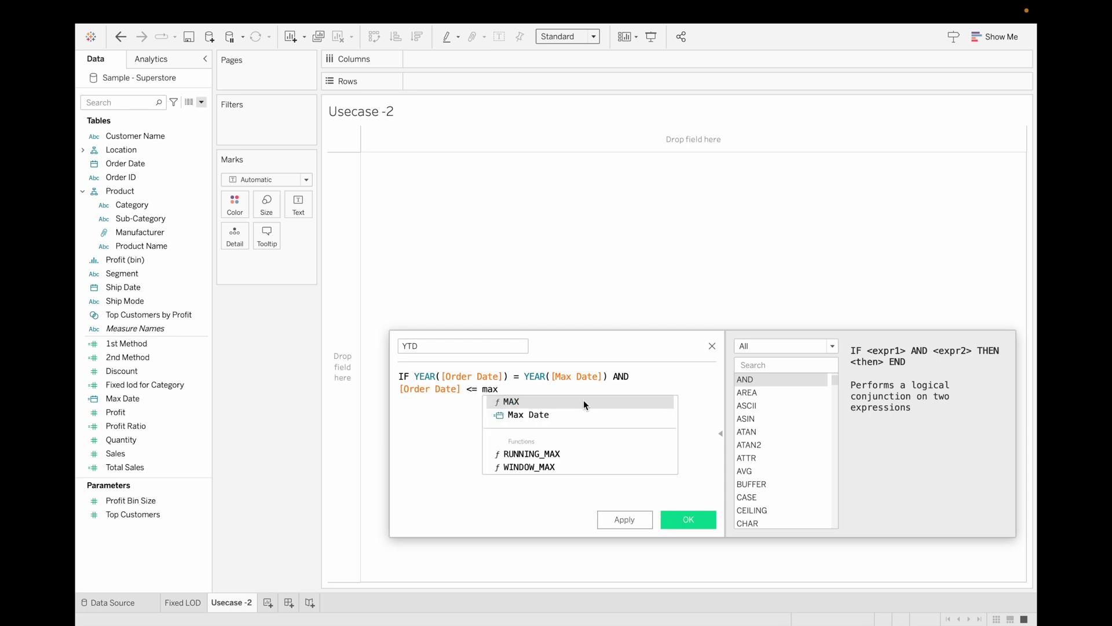
key(Down)
key(Return)
key(Return)
- Complete the YTD formula with THEN [Sales] END and review the calculation's error list
text(the)
key(Return)
text([Sales])
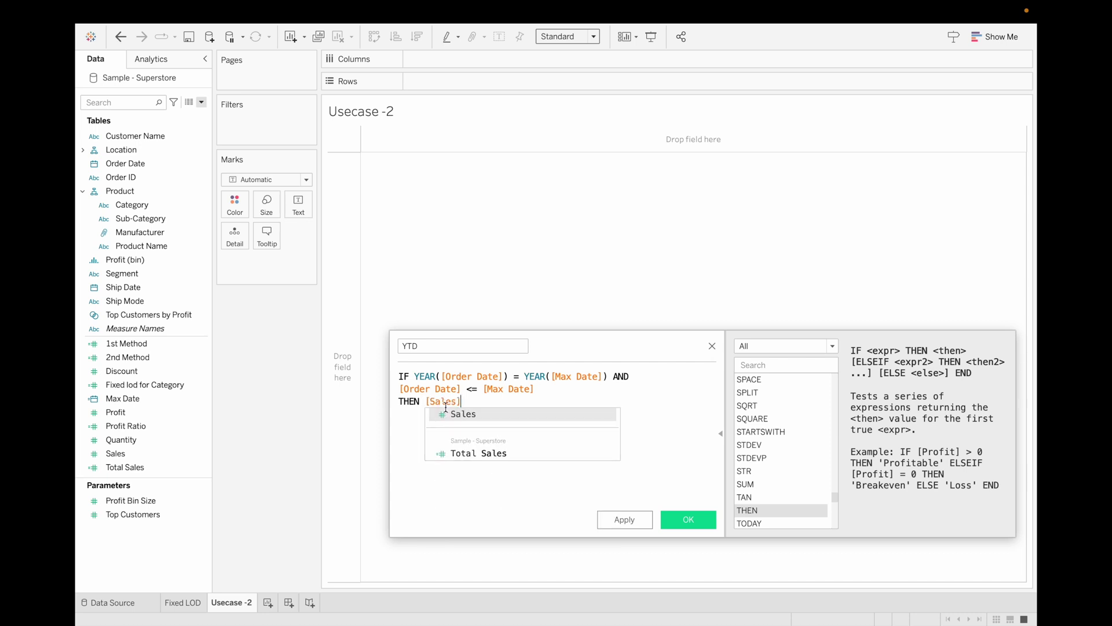
key(Escape)
text(end)
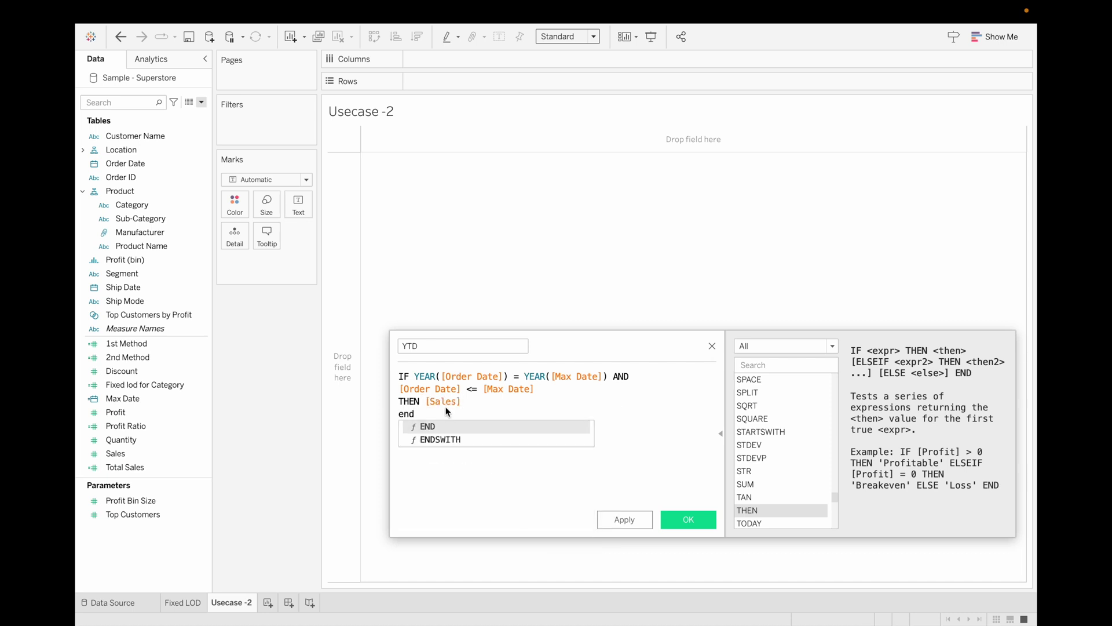
key(Return)
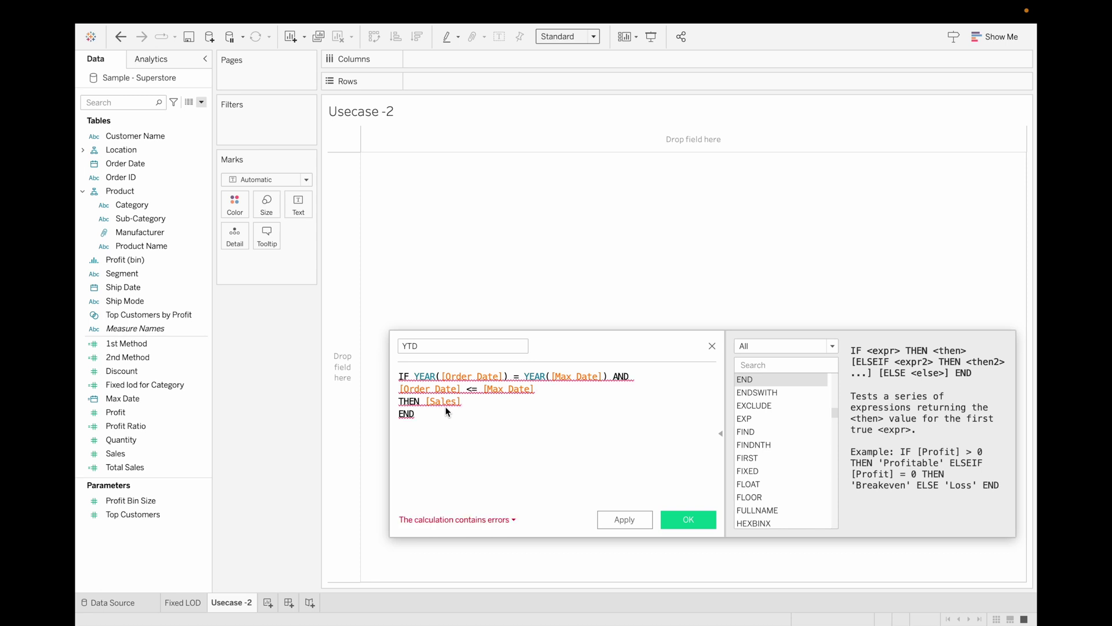
click(507, 519)
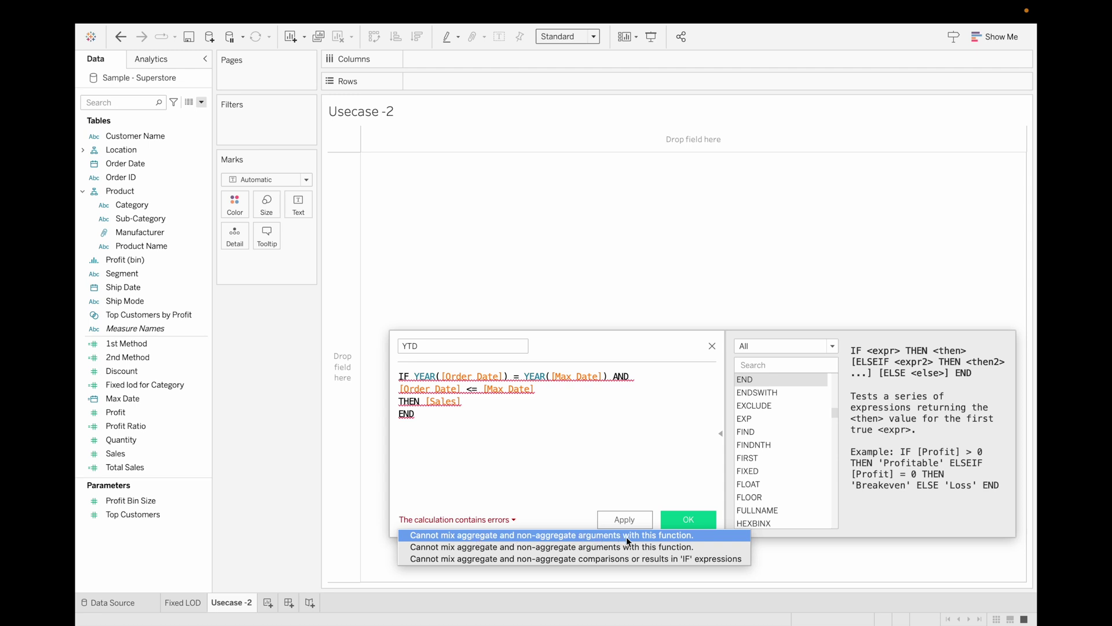
click(550, 401)
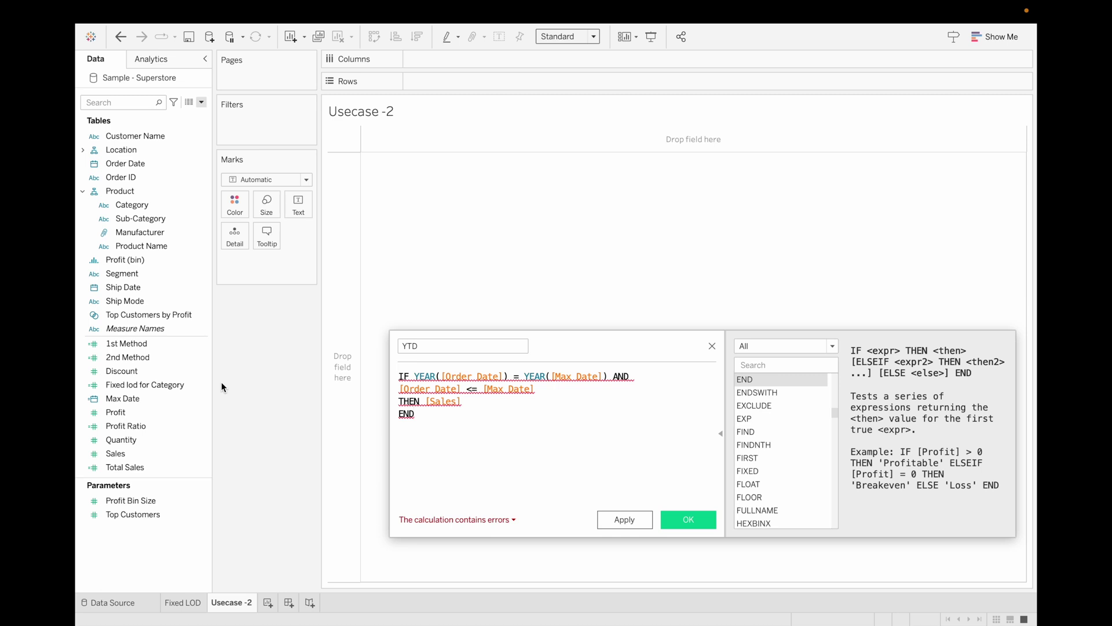
- Edit the Max Date calculation to the FIXED expression { fixed : MAX([Order Date])} and save it
click(151, 451)
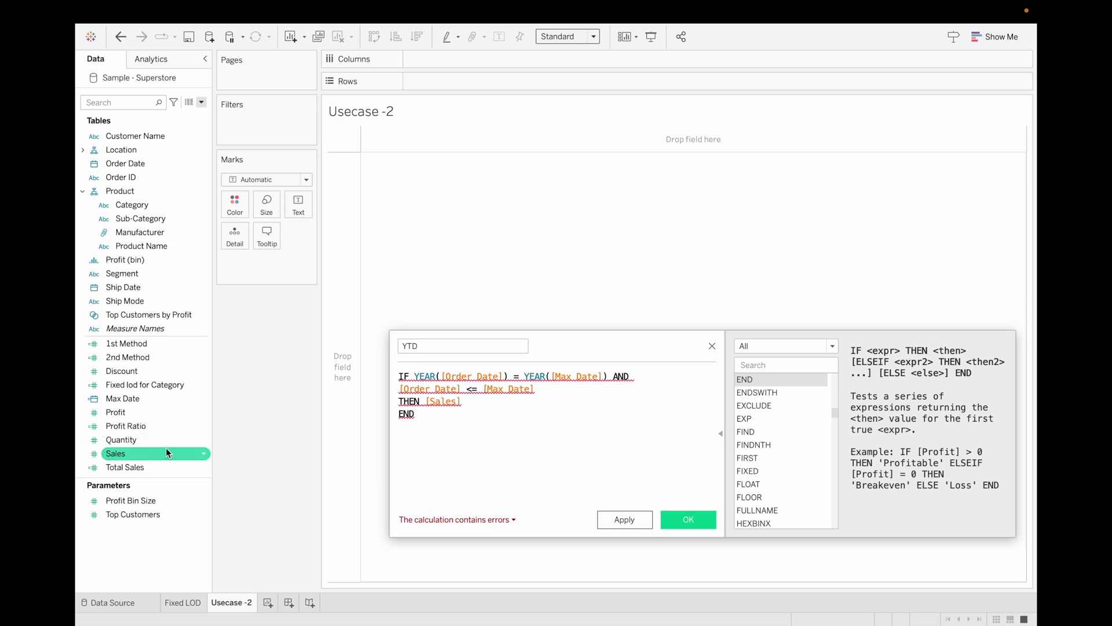
click(196, 398)
right_click(197, 398)
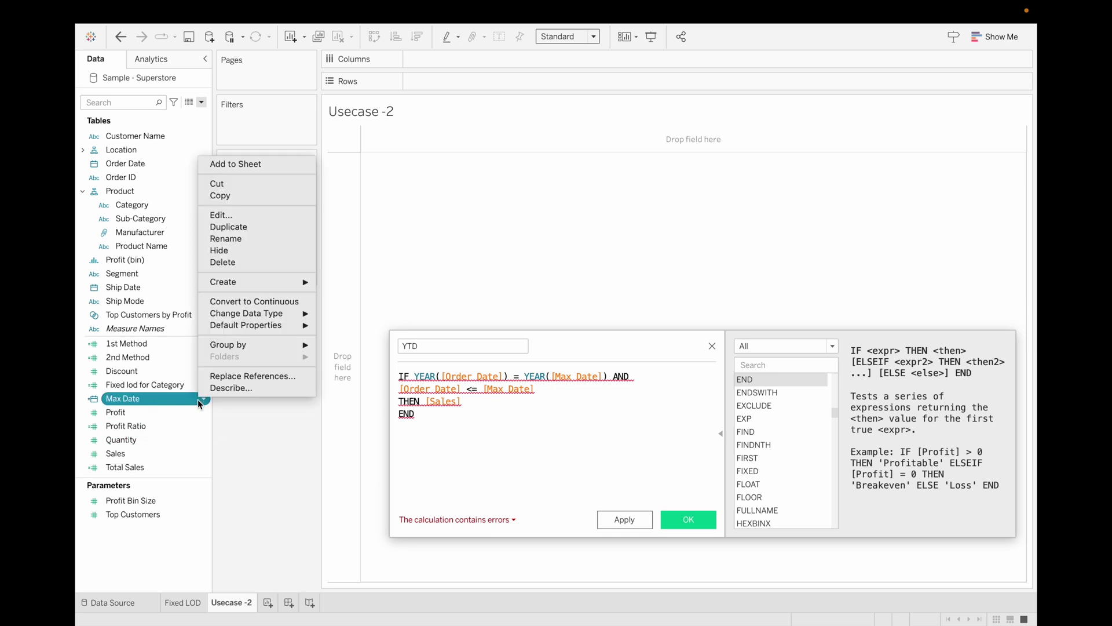
click(225, 215)
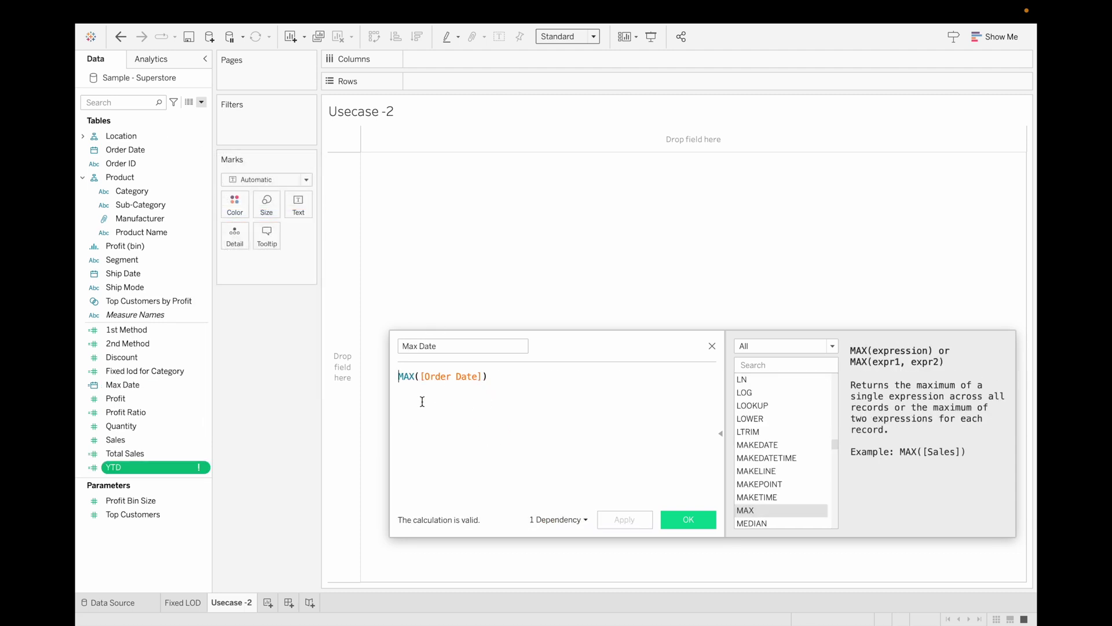
text({ )
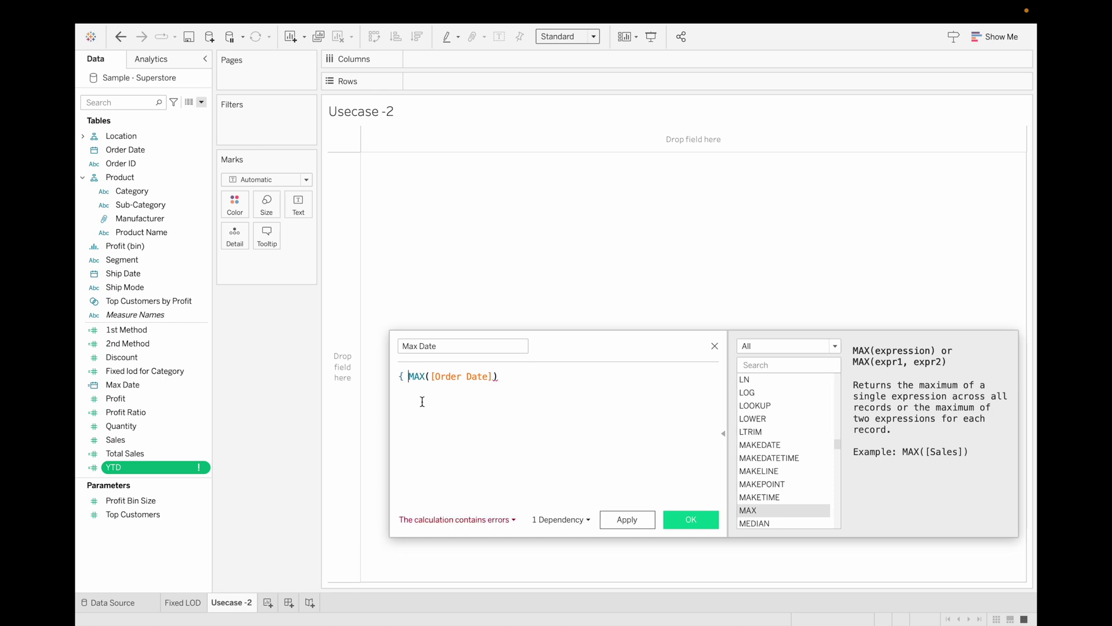
text(fixed :)
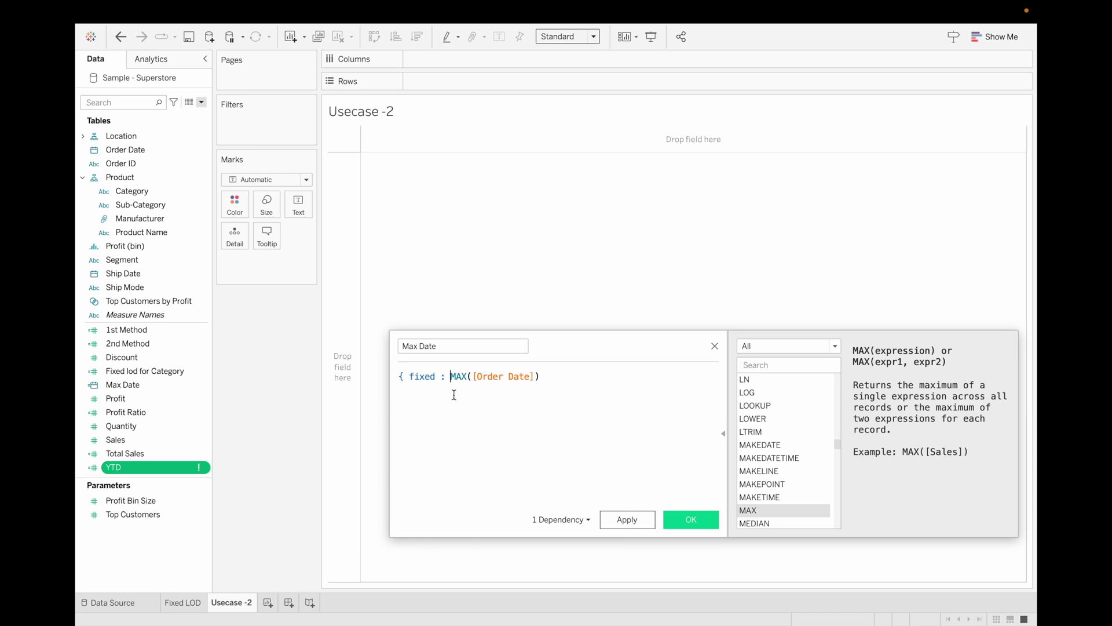
click(577, 381)
text(})
click(674, 519)
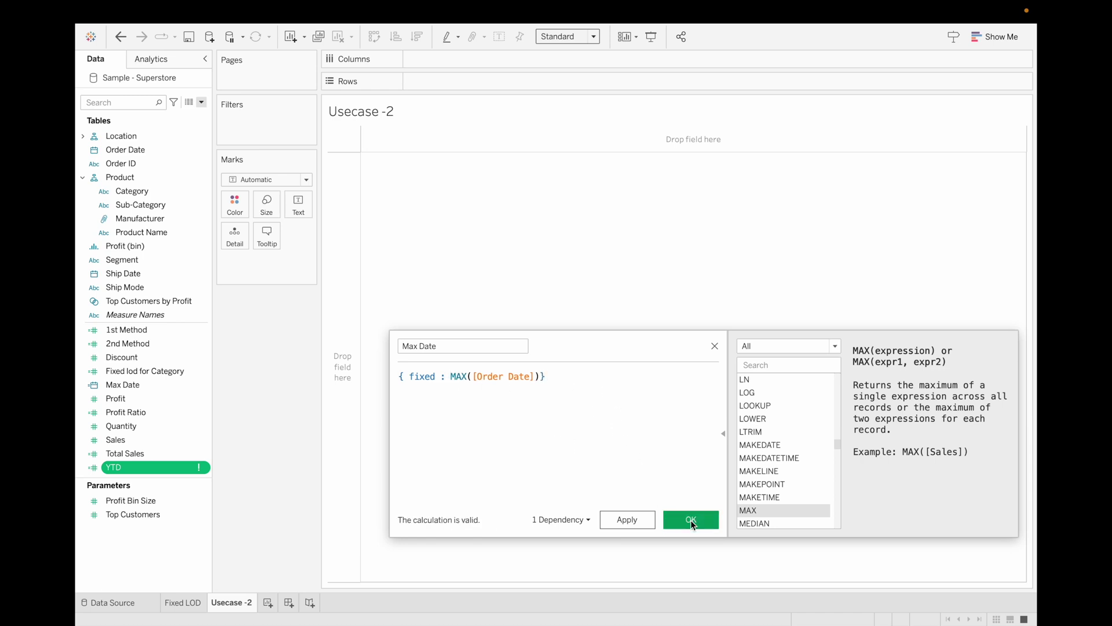
- Reopen the YTD calculation to check its formula for errors, and close it without changes
click(168, 468)
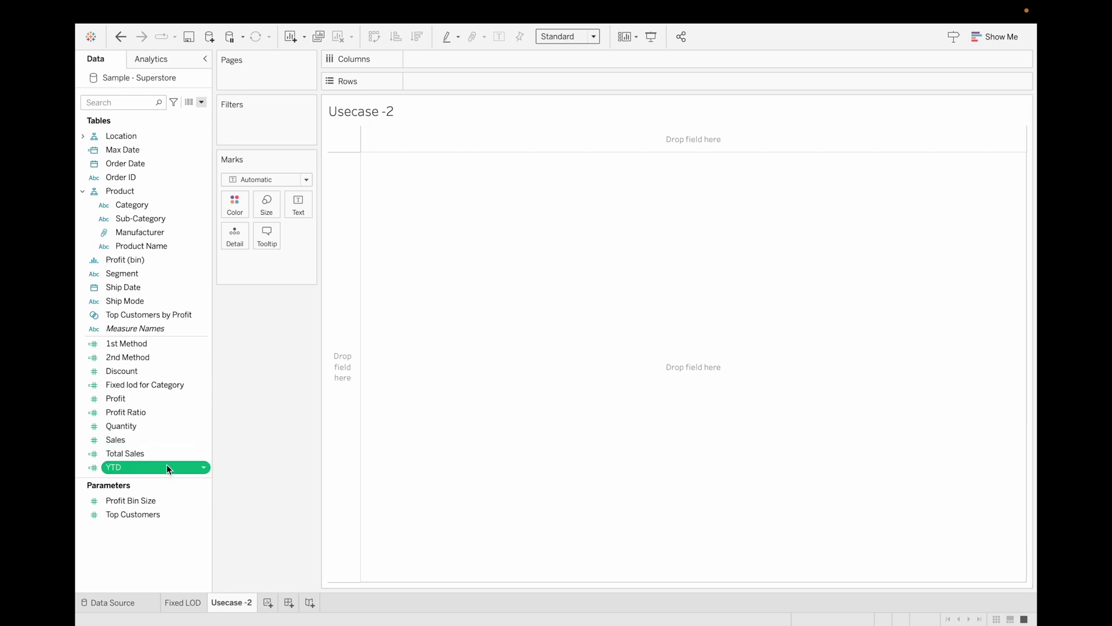
click(206, 468)
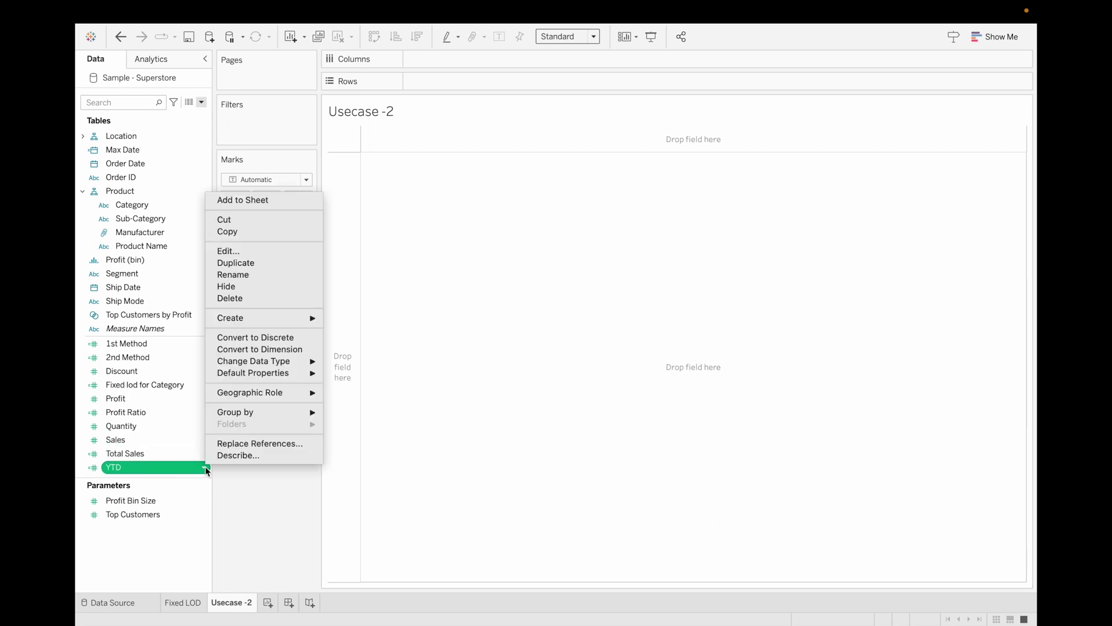
click(245, 249)
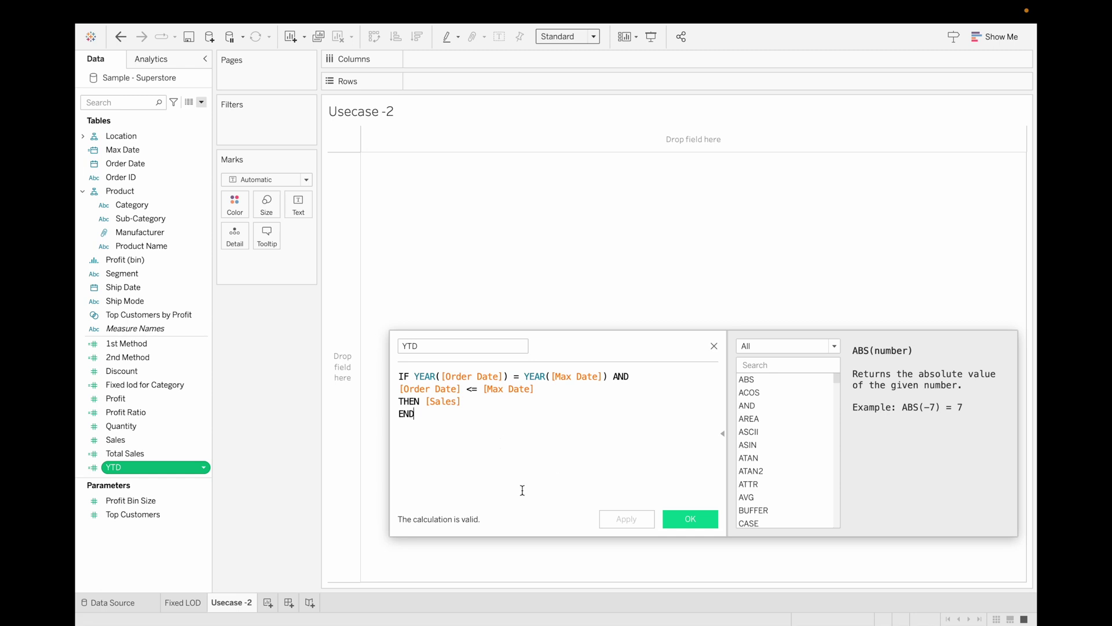
click(682, 517)
- Duplicate the YTD field and rename the copy PYTD
click(205, 467)
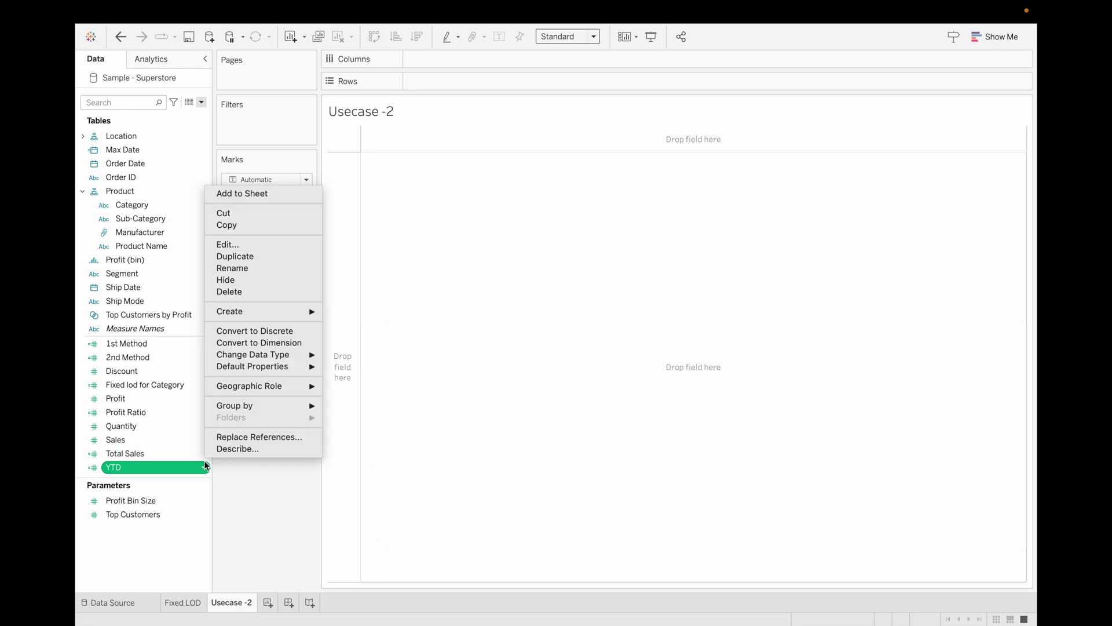
click(248, 258)
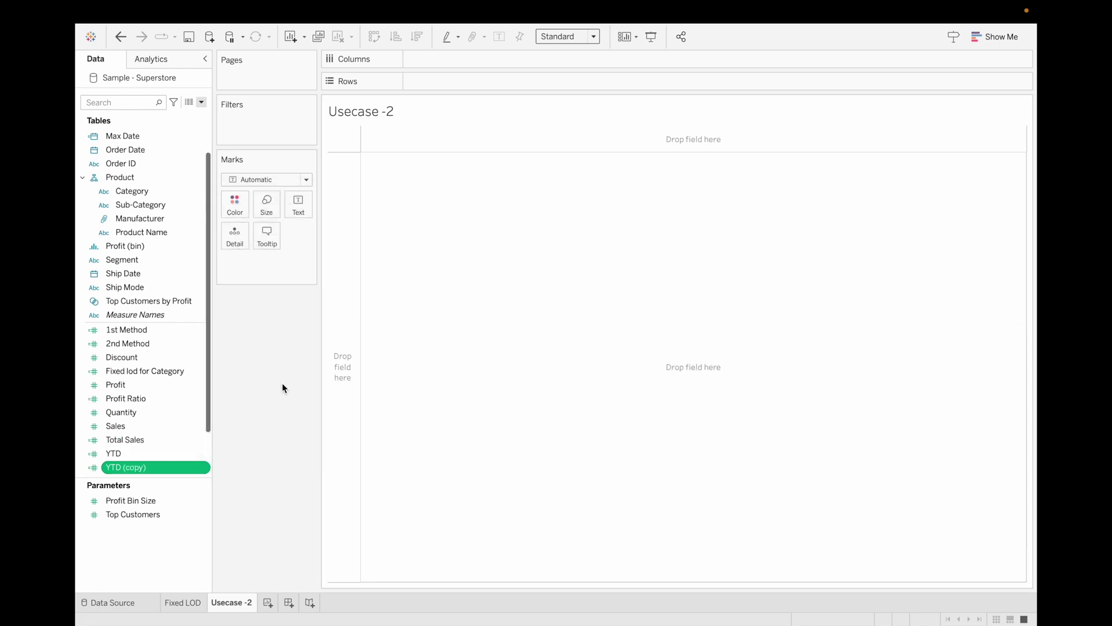
right_click(199, 475)
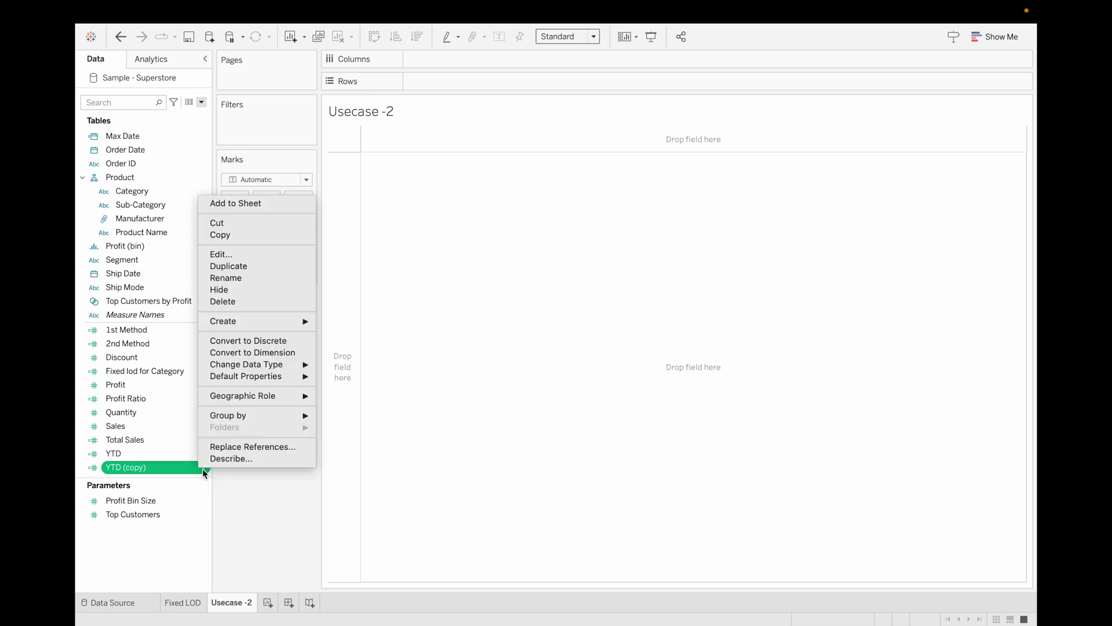
click(253, 258)
key(ctrl+a)
key(BackSpace)
text(PYTD)
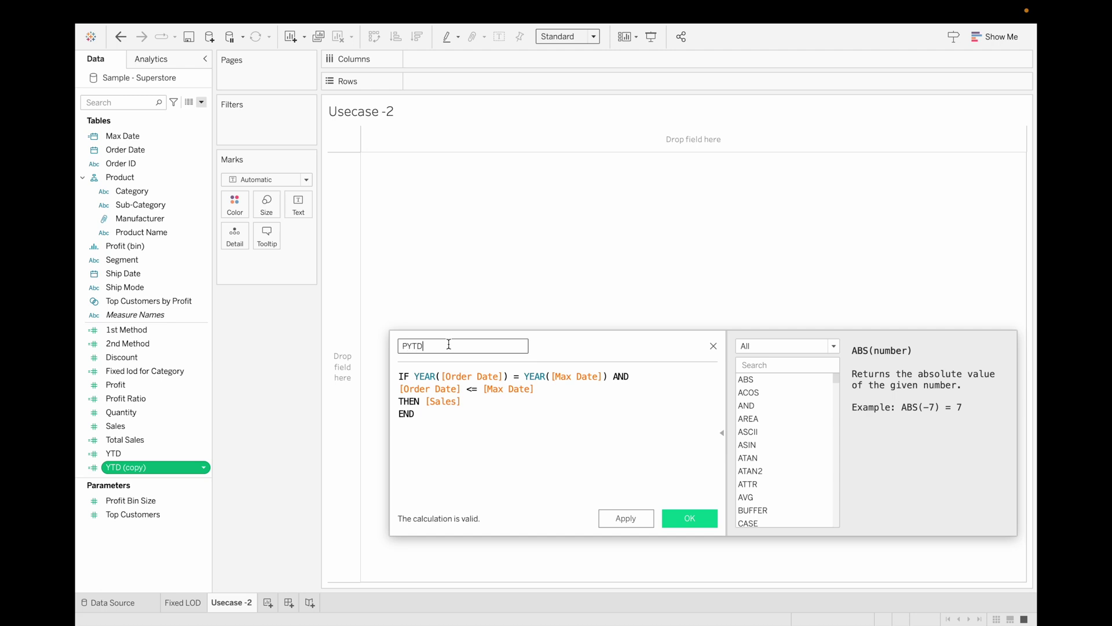
- Subtract 1 from YEAR([Max Date]) in the PYTD formula's year condition and save the calculation
click(613, 378)
text(-1)
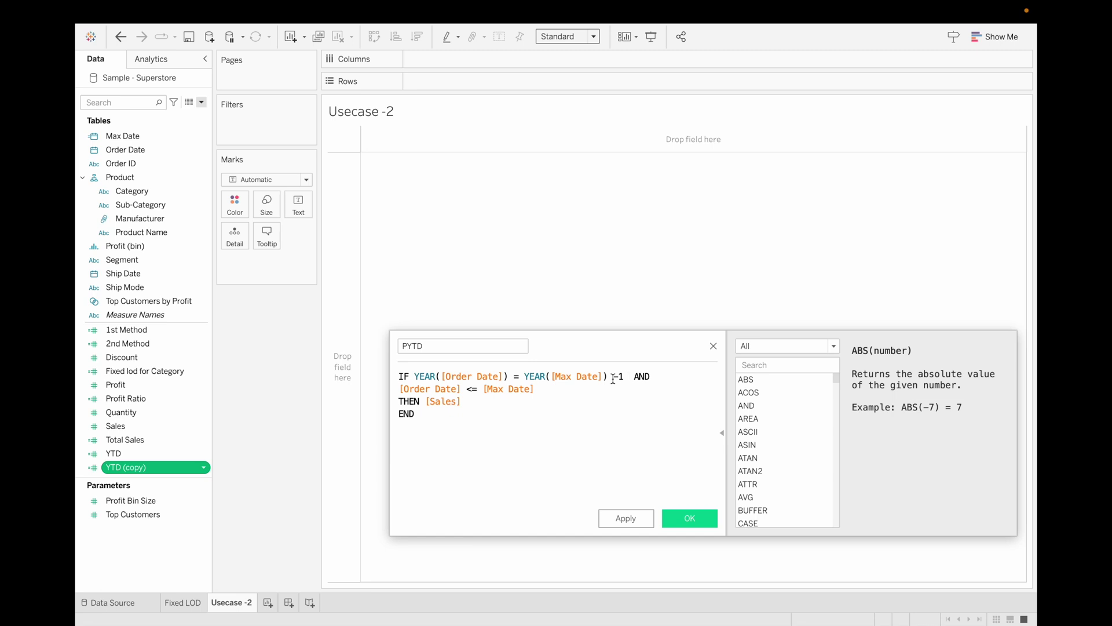
click(691, 517)
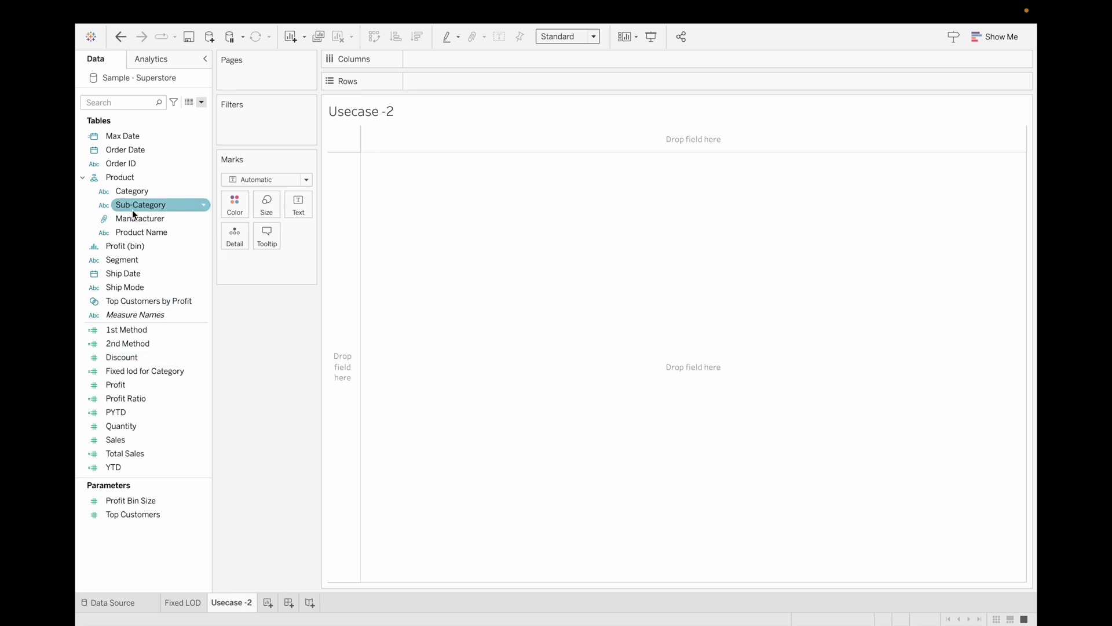
- Build a table with Category and Sub-Category as rows, showing the YTD and PYTD measures
drag(148, 192, 464, 83)
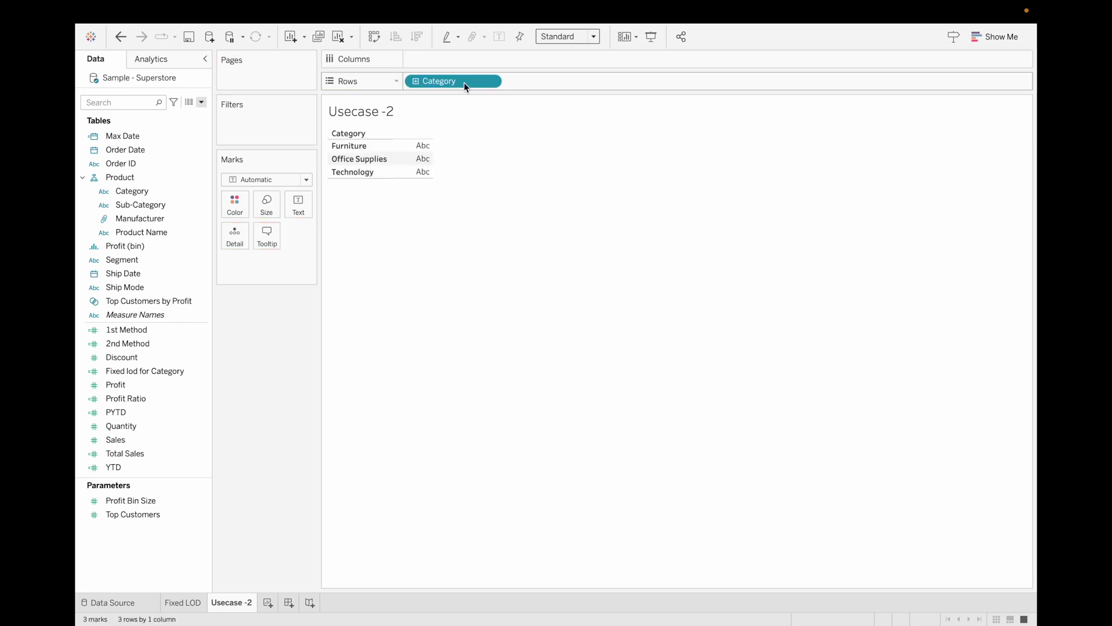
drag(182, 207, 545, 82)
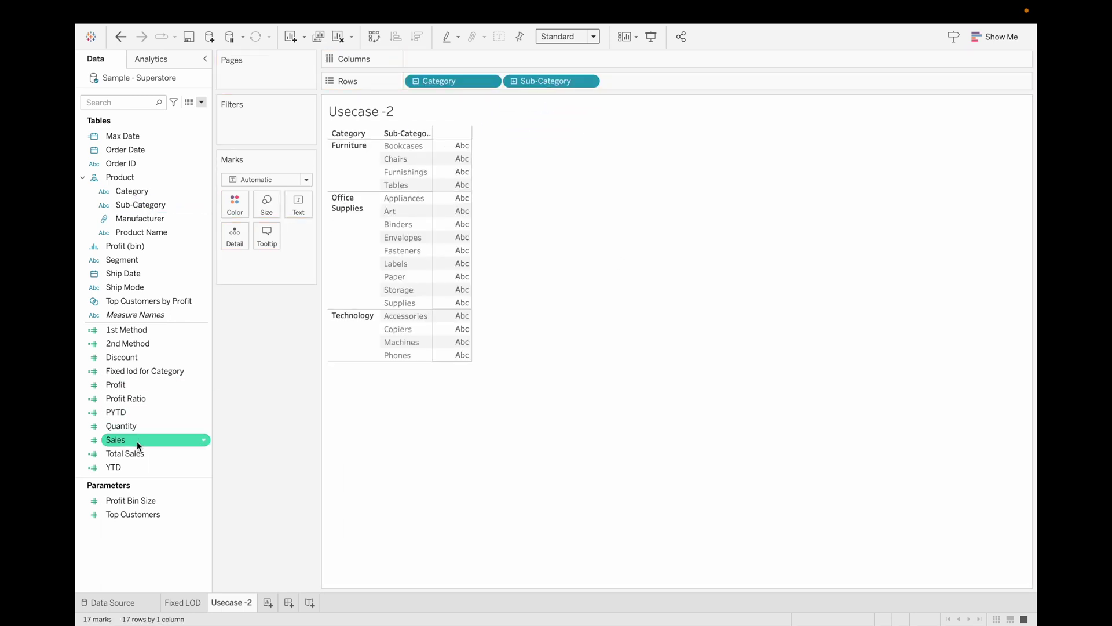
double_click(137, 467)
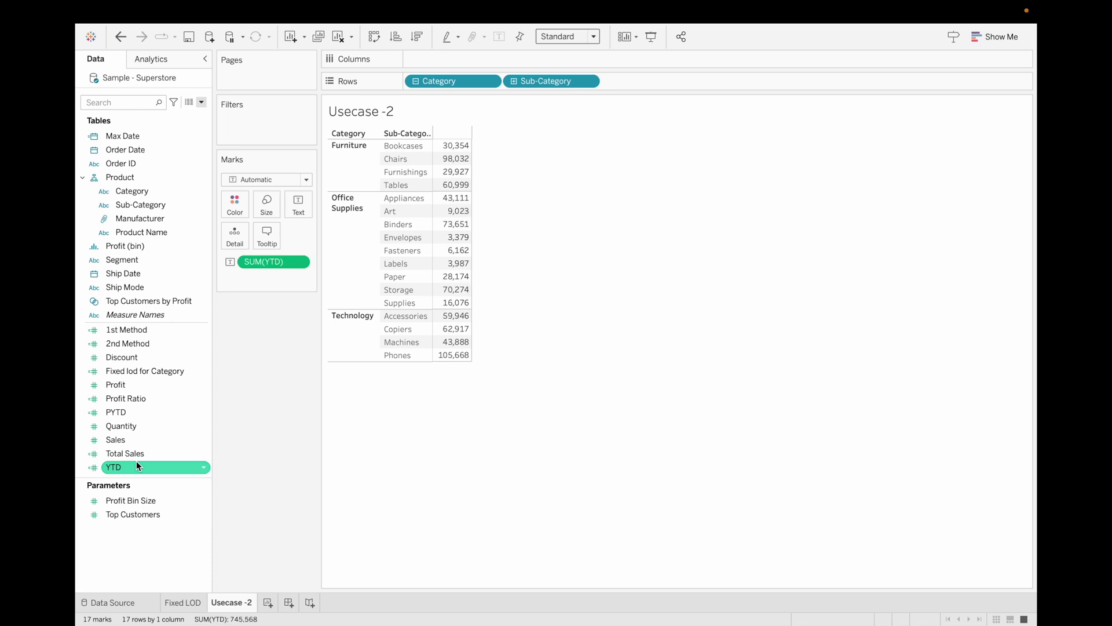
double_click(138, 412)
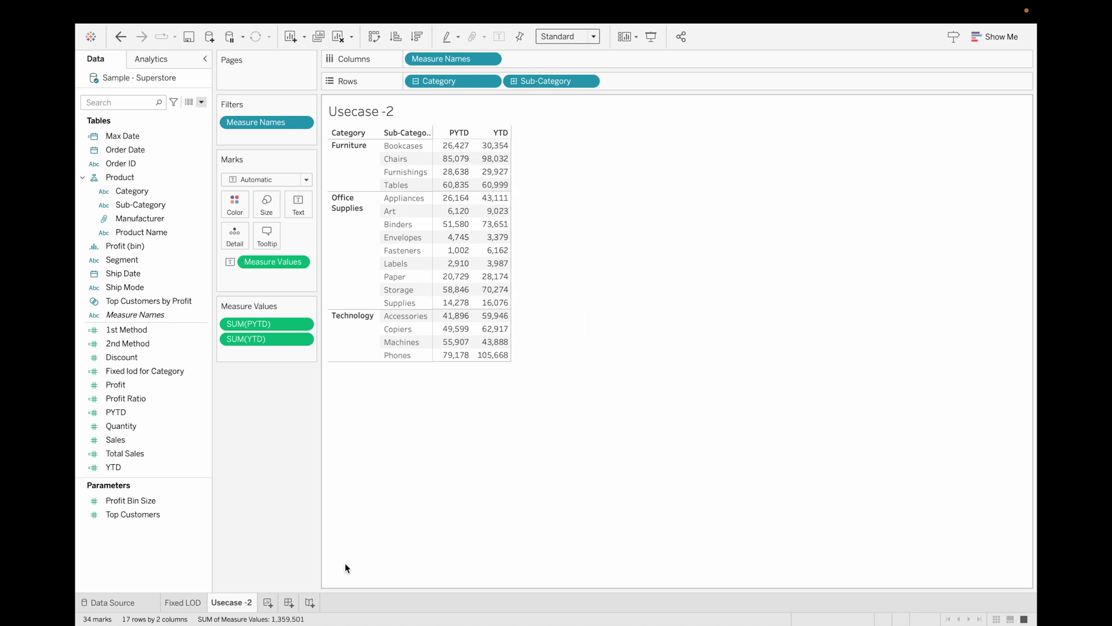
- Add a new worksheet and name it Usecase -3
click(269, 603)
double_click(273, 604)
text(Usecase -3)
click(366, 484)
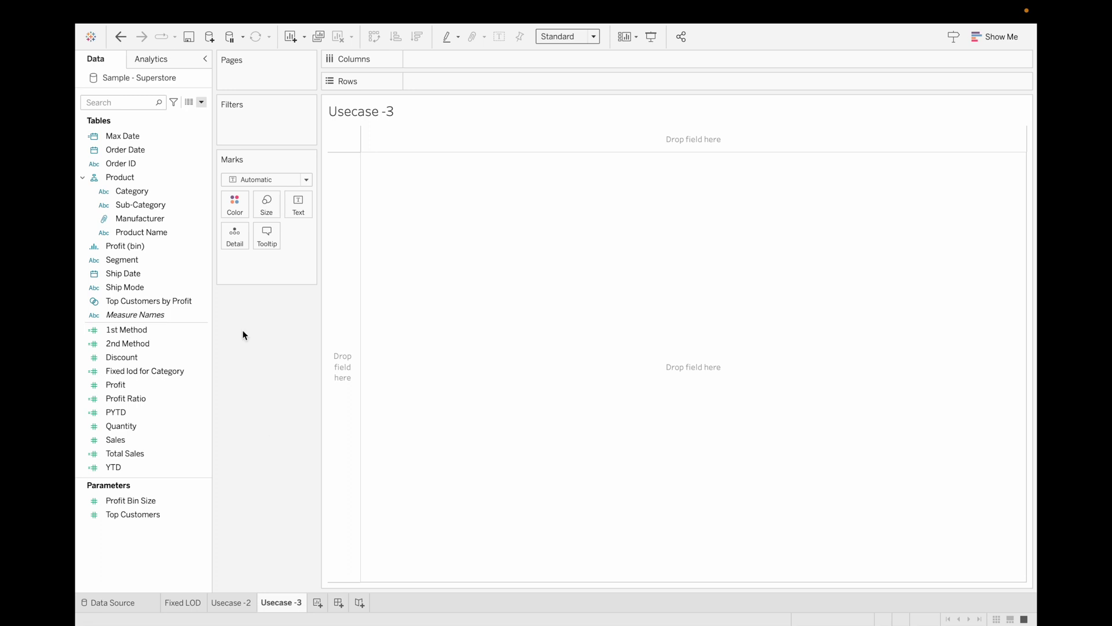
- Start a new calculated field and name it Profit Per day
click(200, 104)
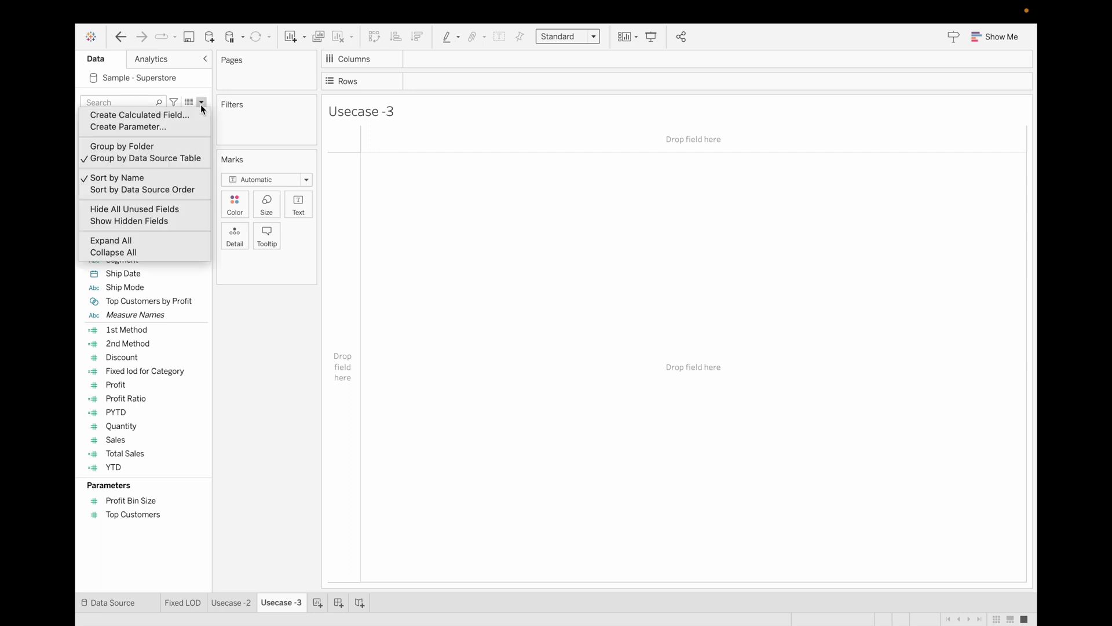
click(181, 114)
key(BackSpace)
text(Pro)
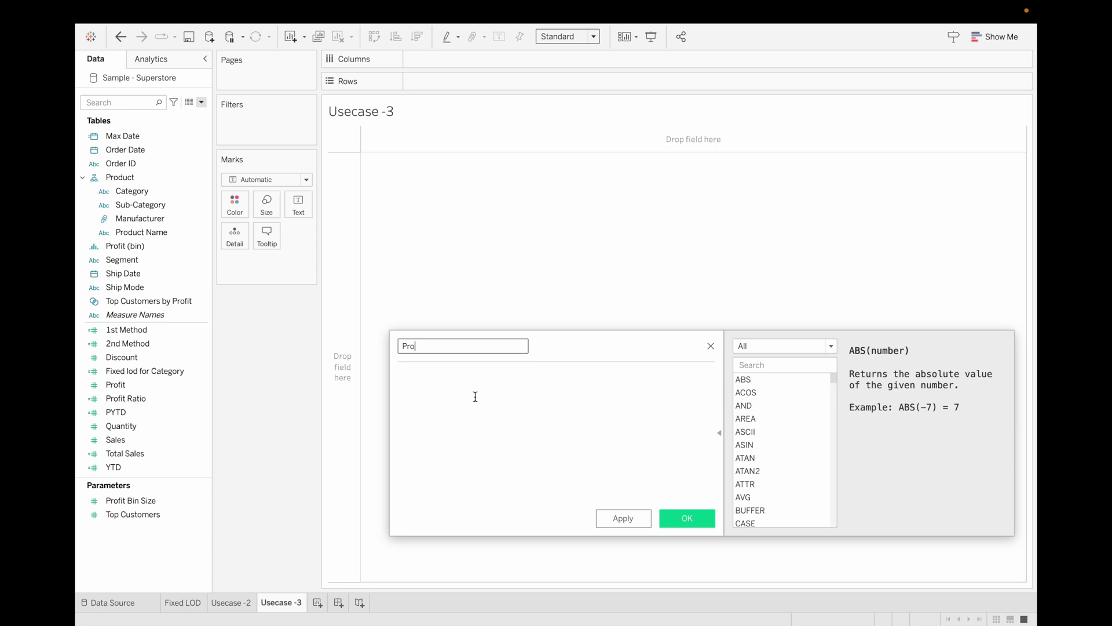
text(fit Per day)
- Enter the Profit Per day formula { fixed [Order Date] : SUM([Profit])} and save the calculation
click(428, 397)
text({ fixed )
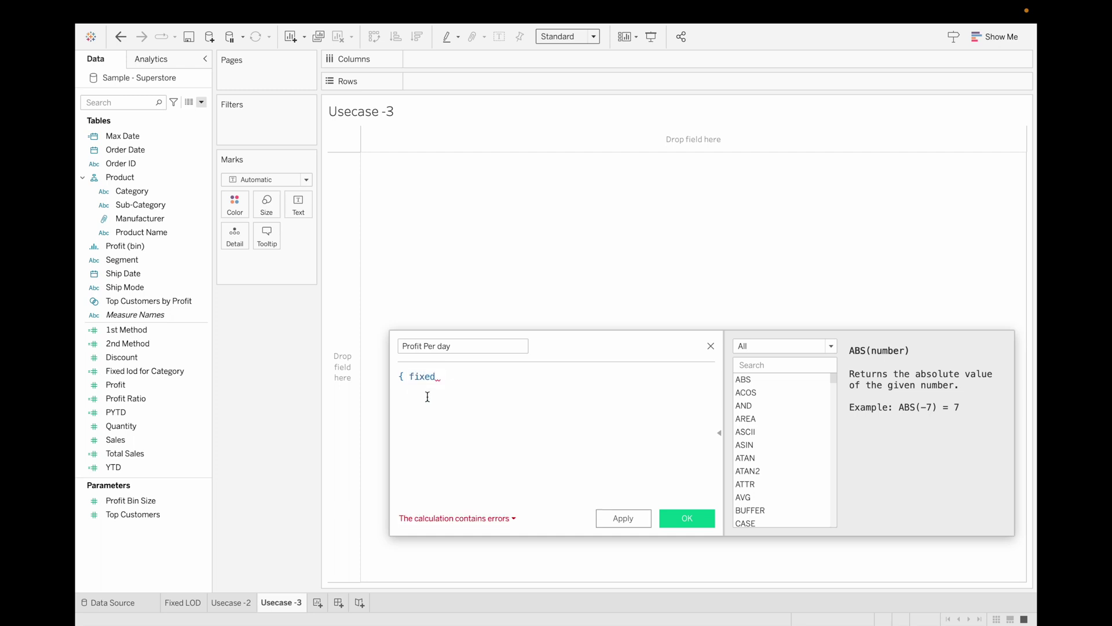
text(ord)
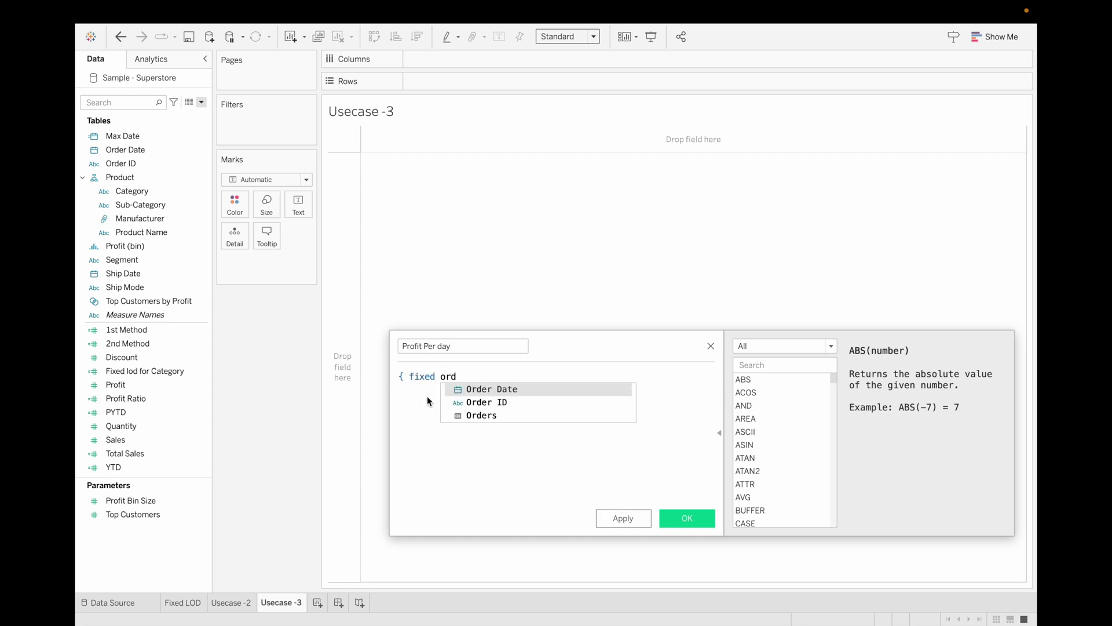
key(Return)
text(: sum)
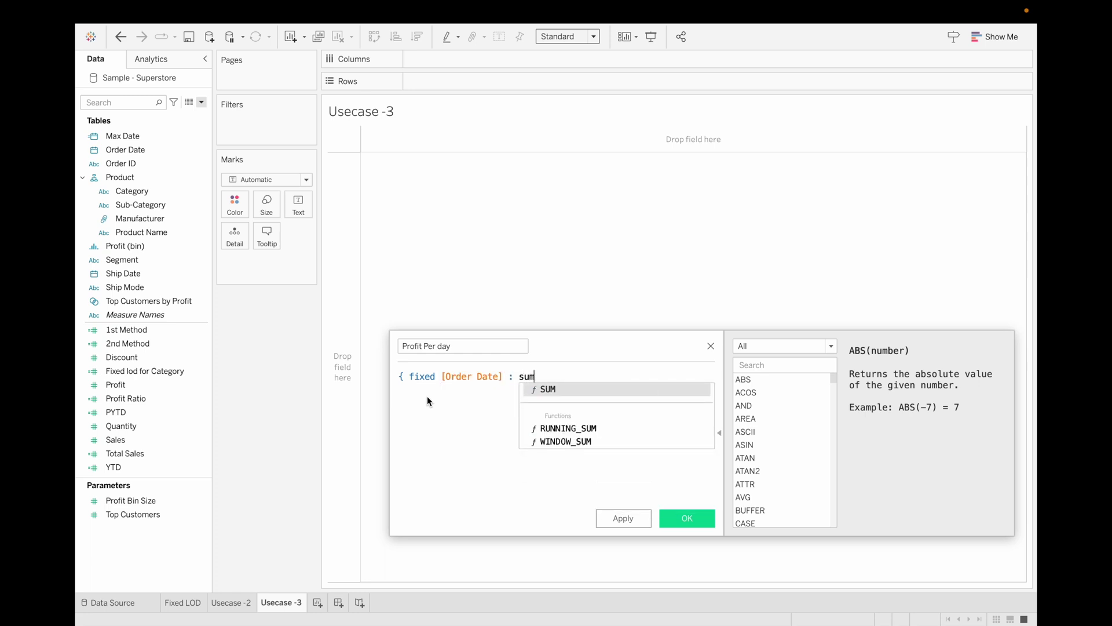
key(Return)
text(profi)
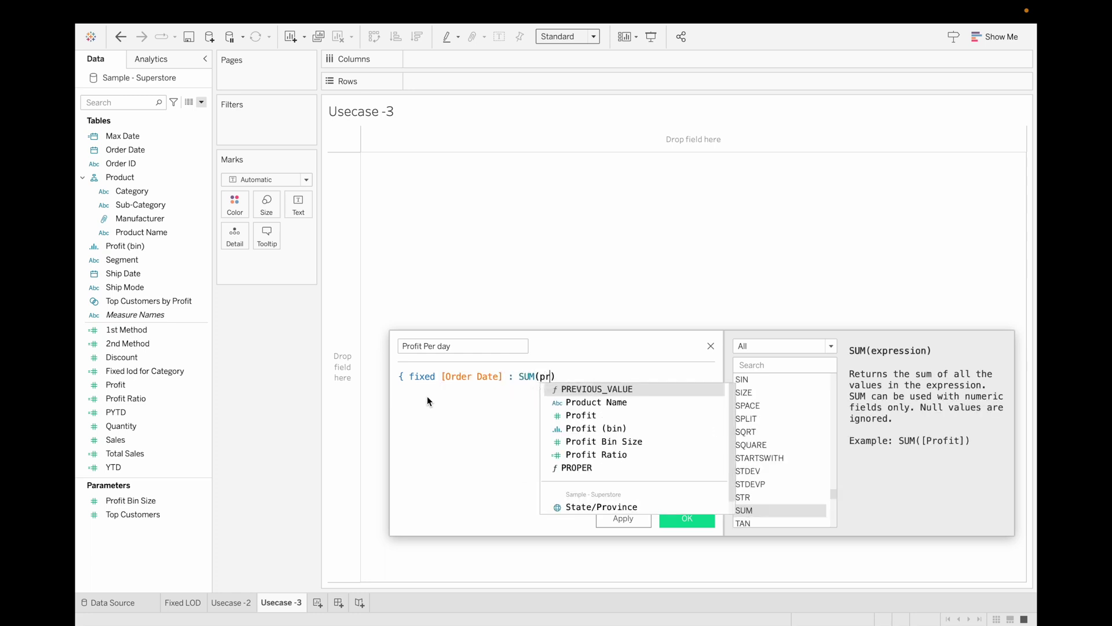
key(Return)
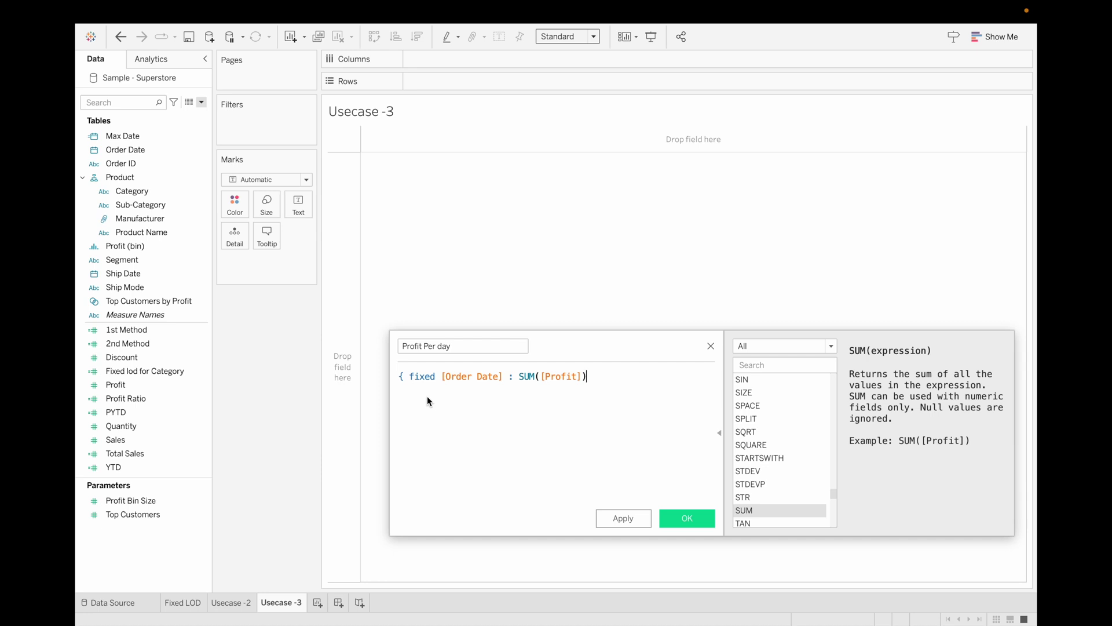
text(})
click(687, 518)
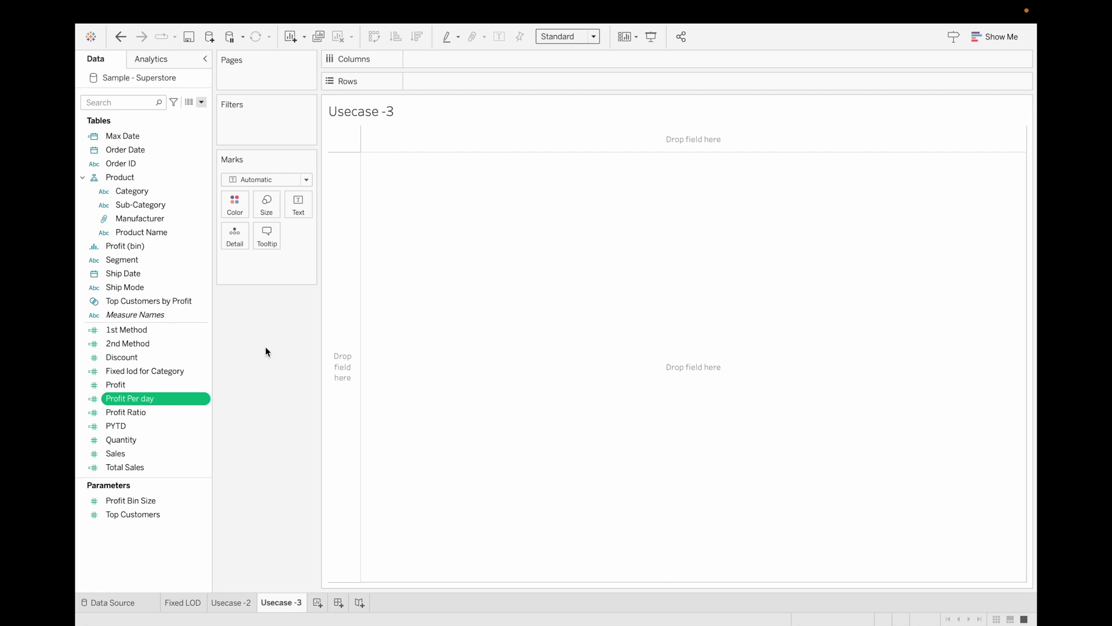
- Start another calculated field and name it profitable ??
click(202, 103)
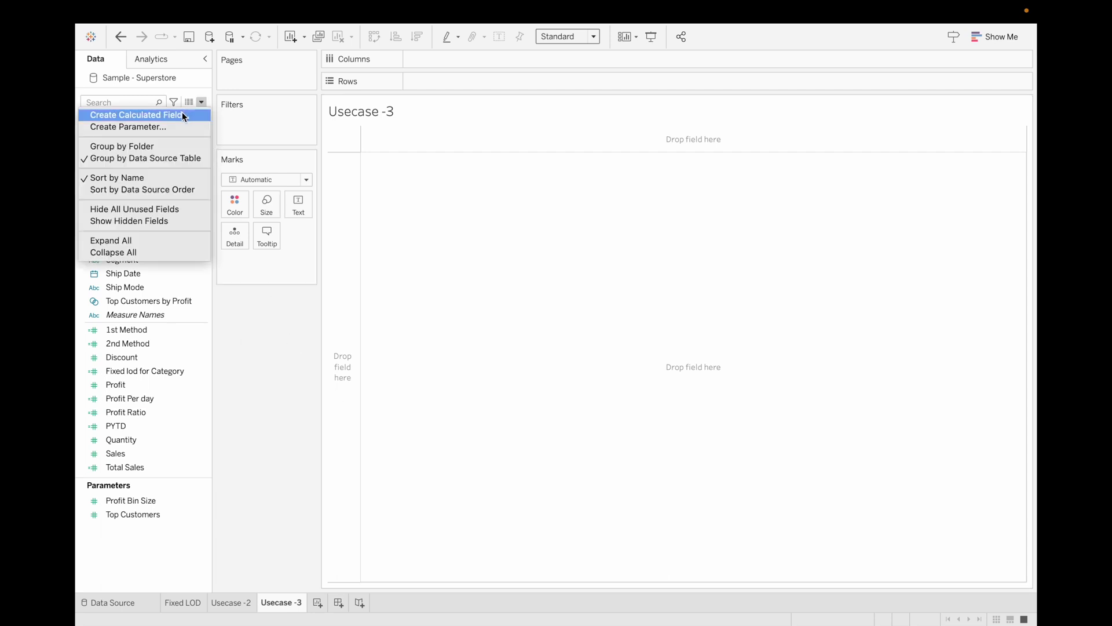
click(182, 112)
key(BackSpace)
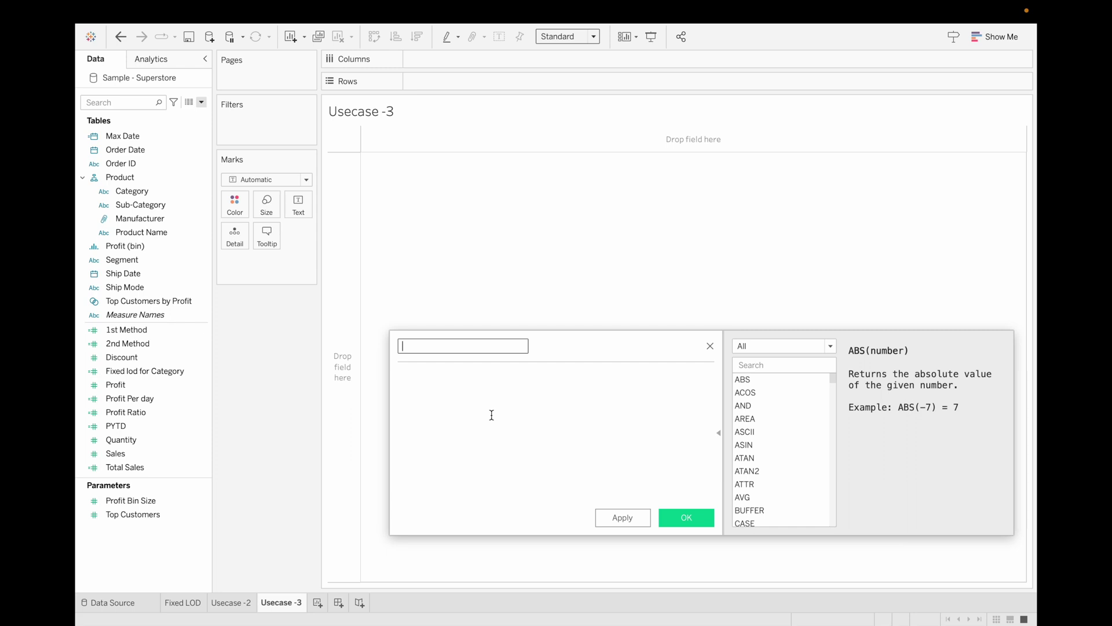
text(pro)
key(BackSpace)
key(BackSpace)
key(BackSpace)
text(profitable ??)
- Begin the profitable ?? formula with the condition IF [Profit Per day] >= 500 THEN
click(449, 390)
text(IF)
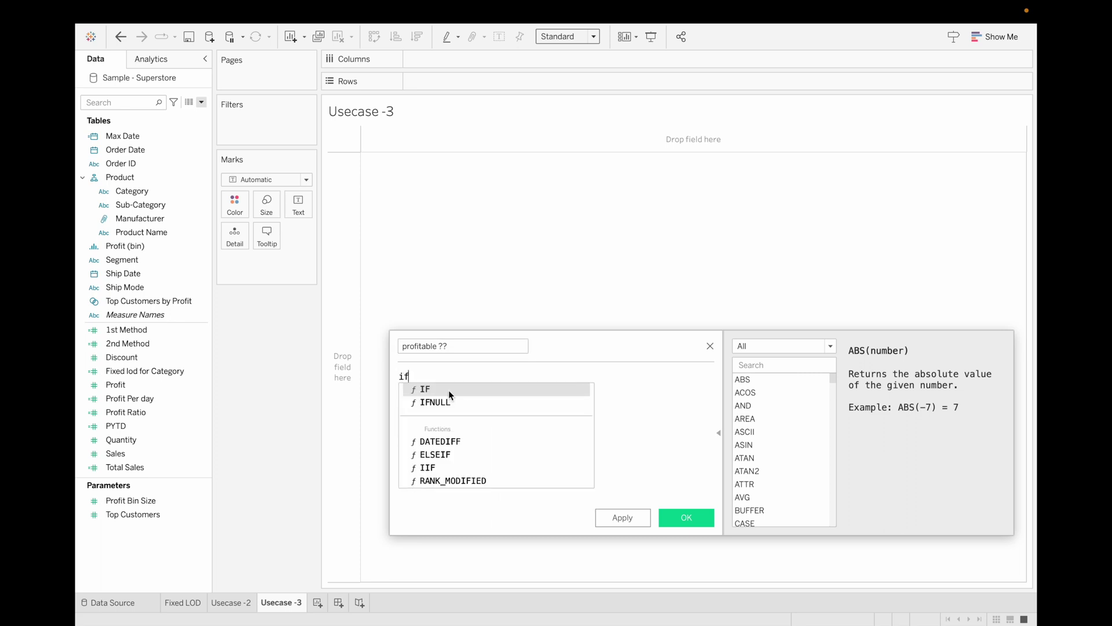
text( pro)
key(Down)
key(Down)
key(Down)
key(Down)
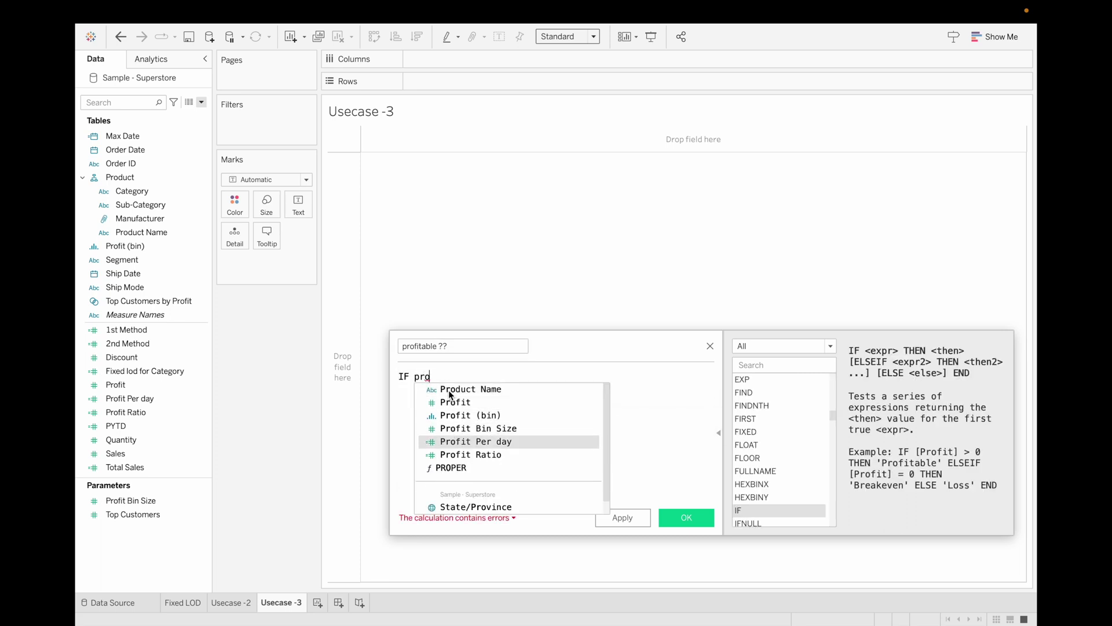
key(Return)
text(> =)
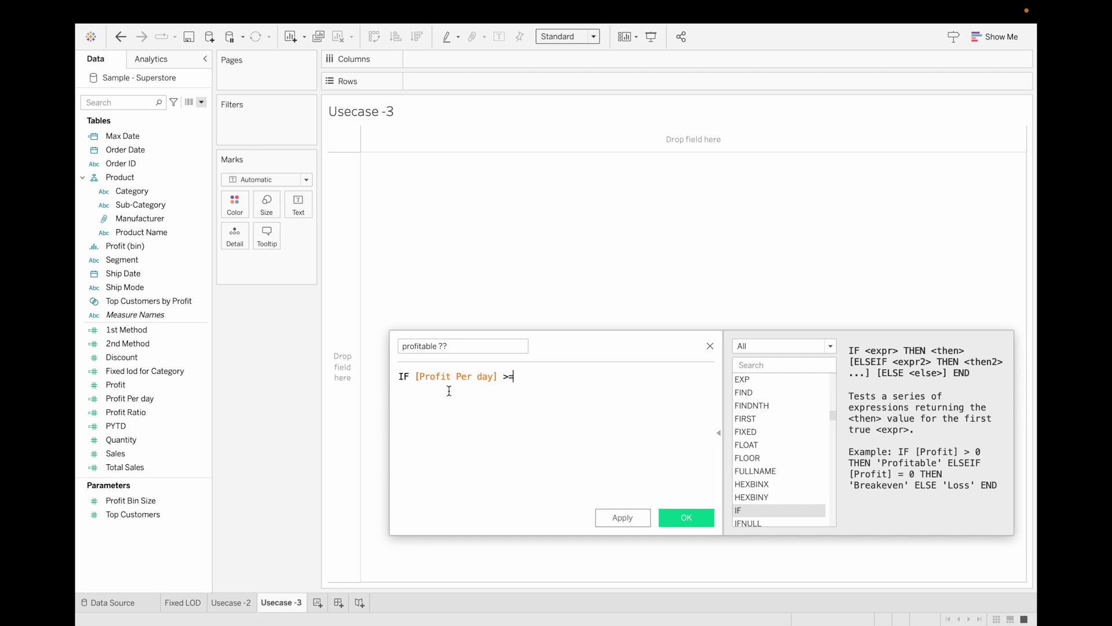
text(500 th)
key(Return)
- Complete the first condition of the profitable ?? formula with the result "High Profit"
text("HighP)
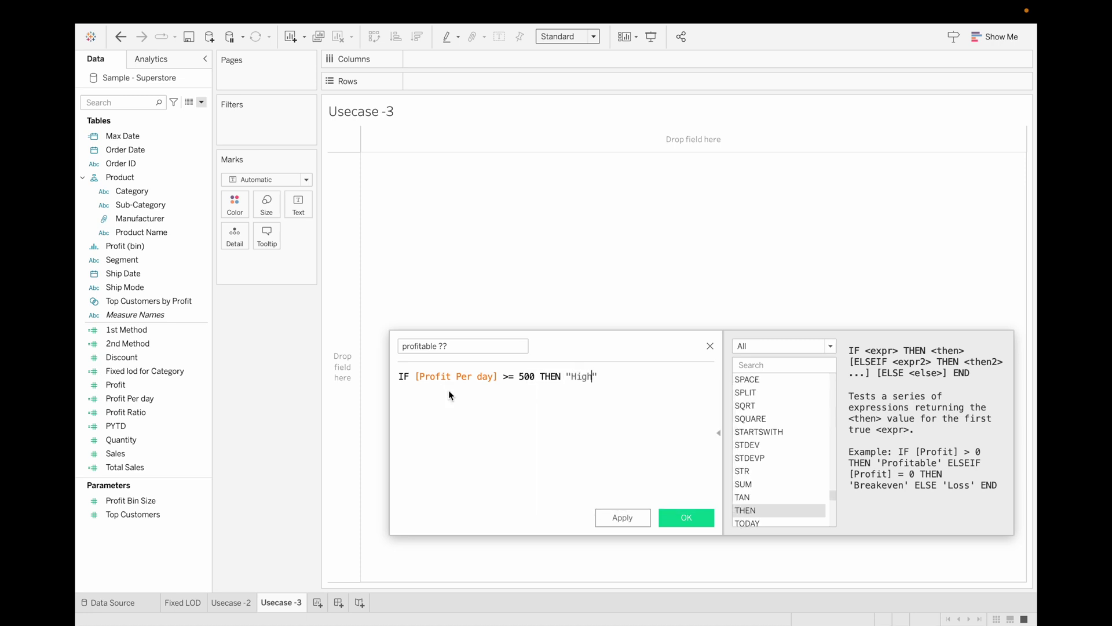
text(ro)
key(BackSpace)
key(BackSpace)
key(BackSpace)
text(Profit")
key(Return)
- Add a second formula line reading ELSE [Profit Per day] < 0 THEN "No Profit"
text(els)
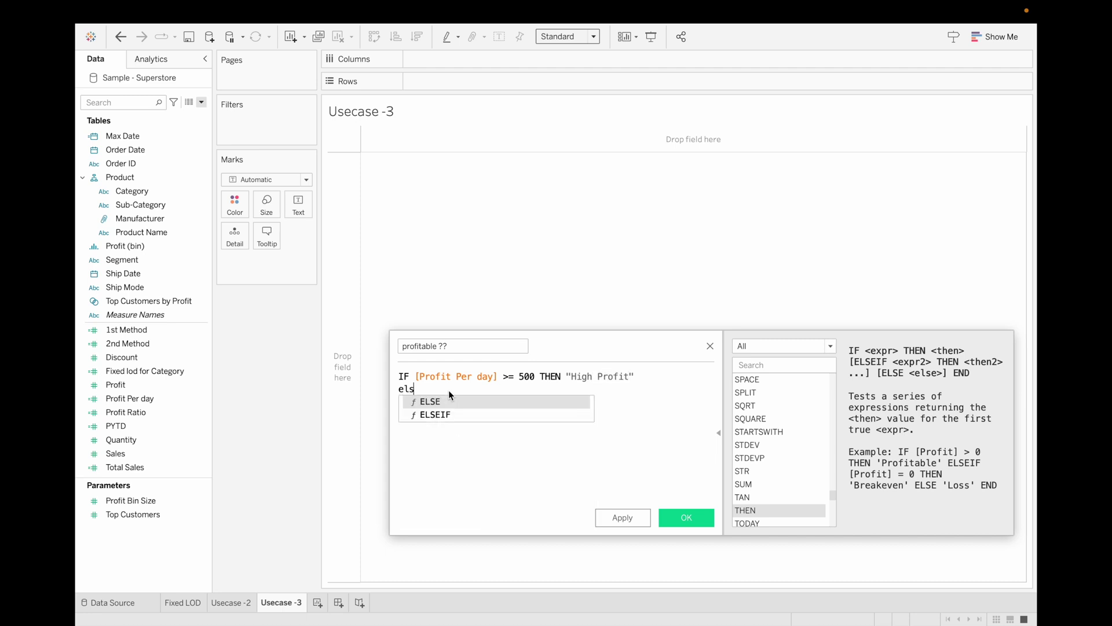
key(Return)
text(profi)
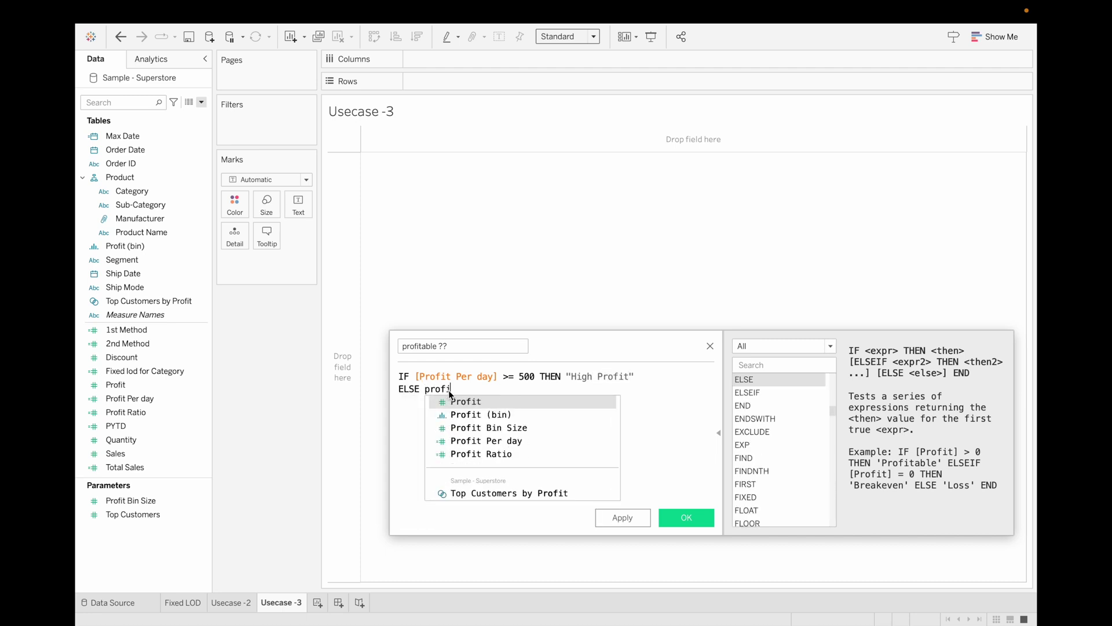
text(t per)
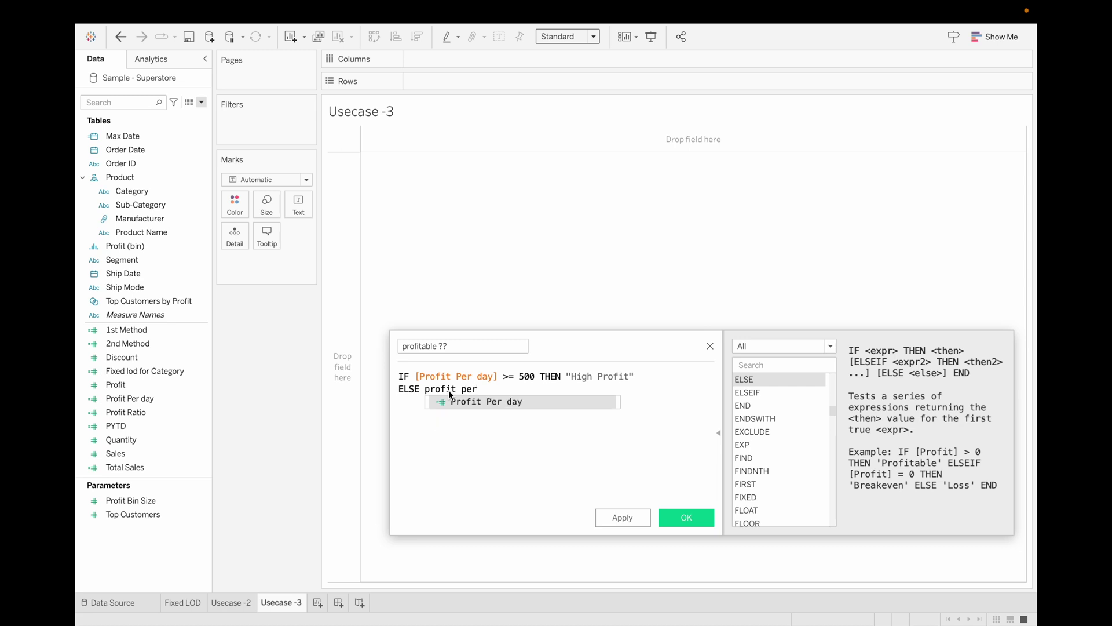
key(Return)
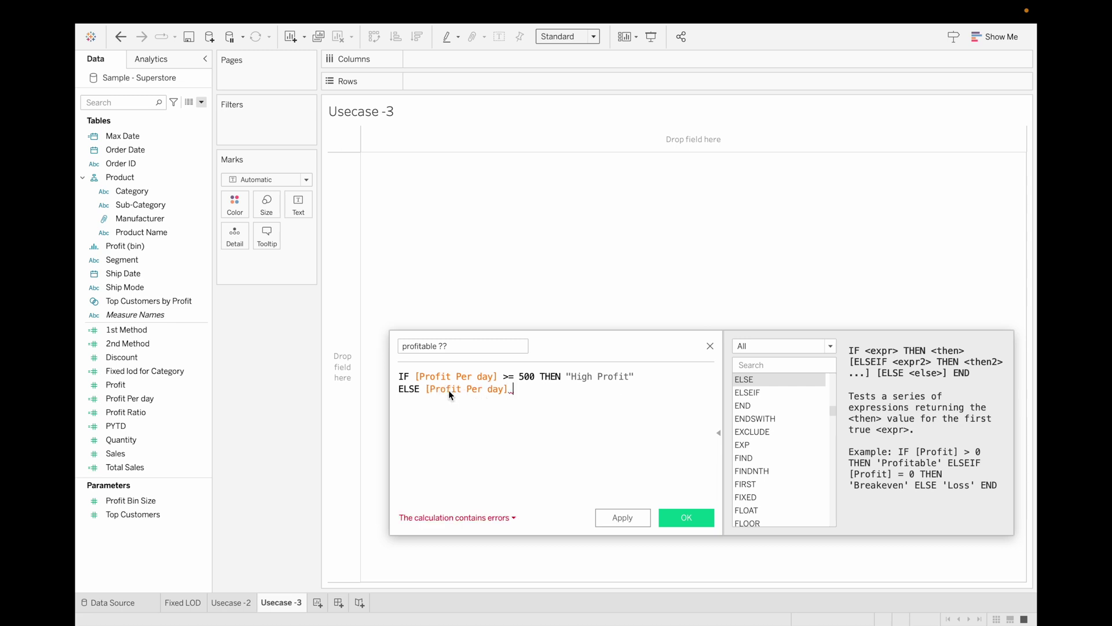
text(< )
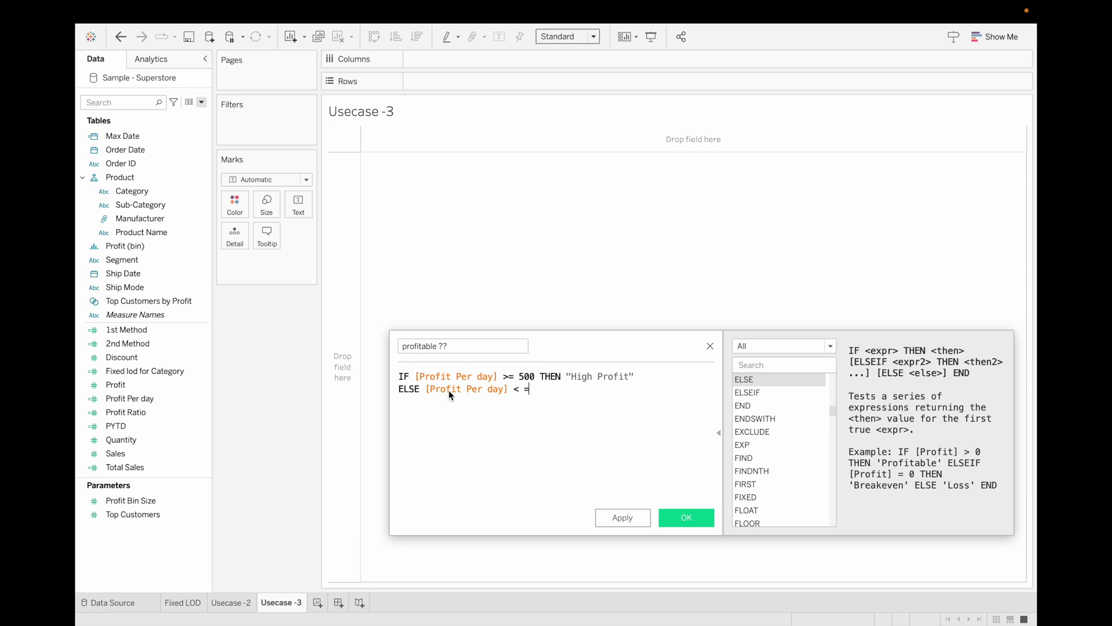
text(0 THEN)
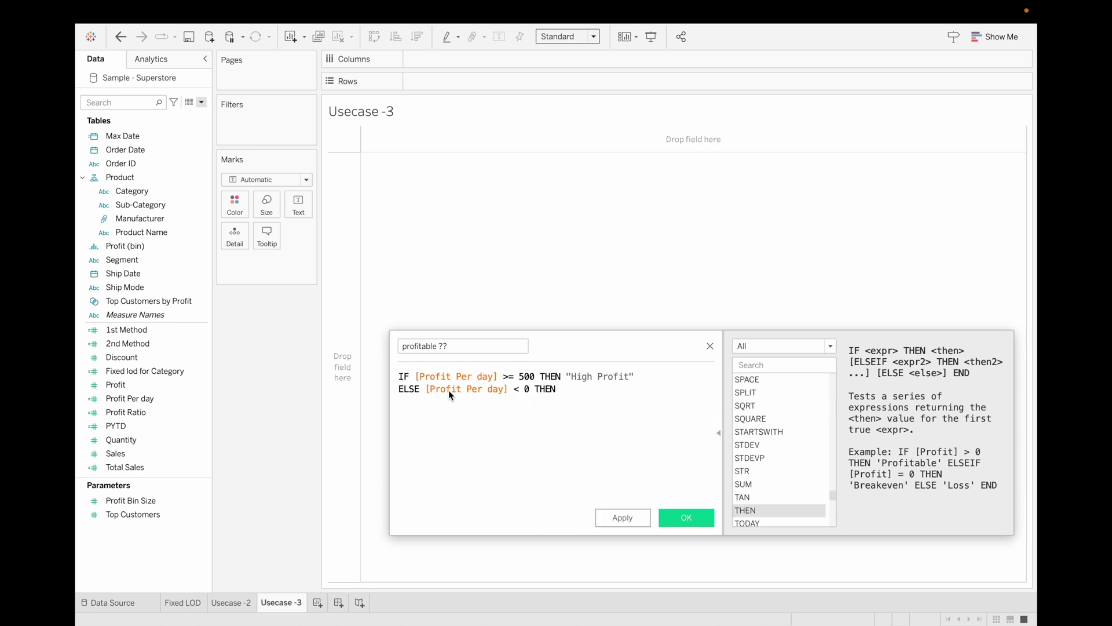
text( ")
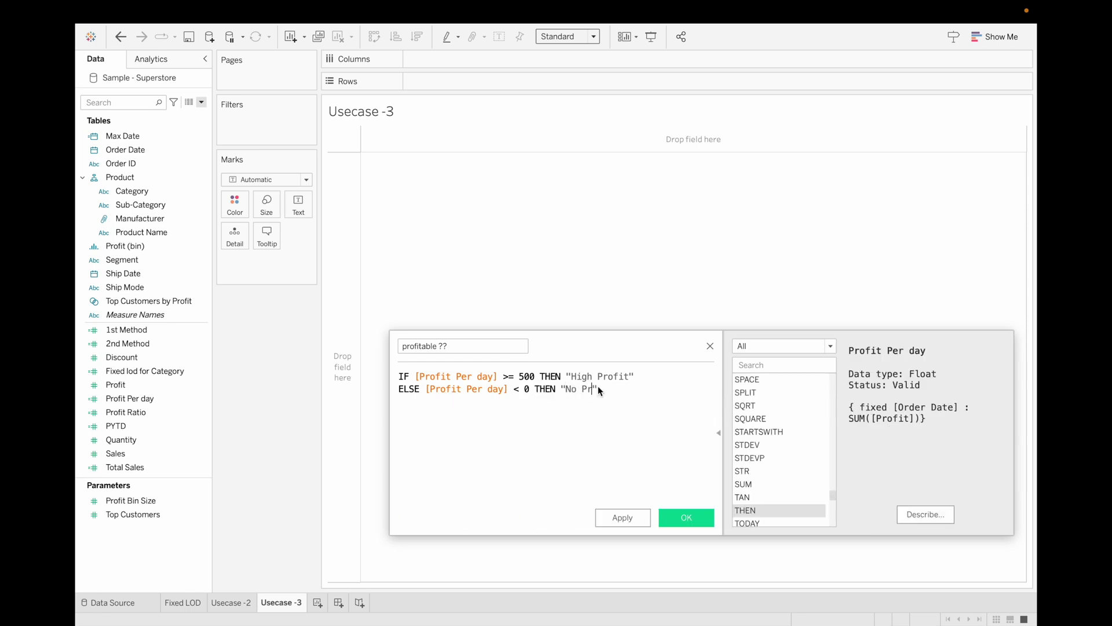
text(No Profit)
- Change the ELSE keyword on the second formula line to ELSEIF
click(418, 387)
text(if)
key(BackSpace)
key(BackSpace)
key(BackSpace)
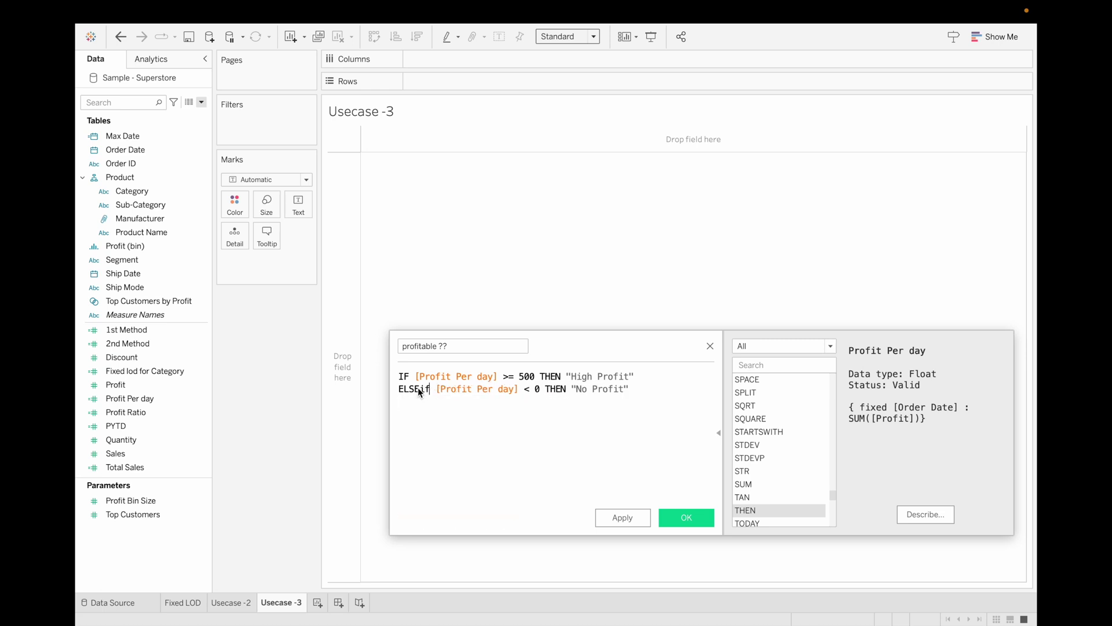
key(Return)
- Finish the formula with else "Profit" and END on separate lines, and save the calculation
click(648, 391)
key(Return)
text(else ")
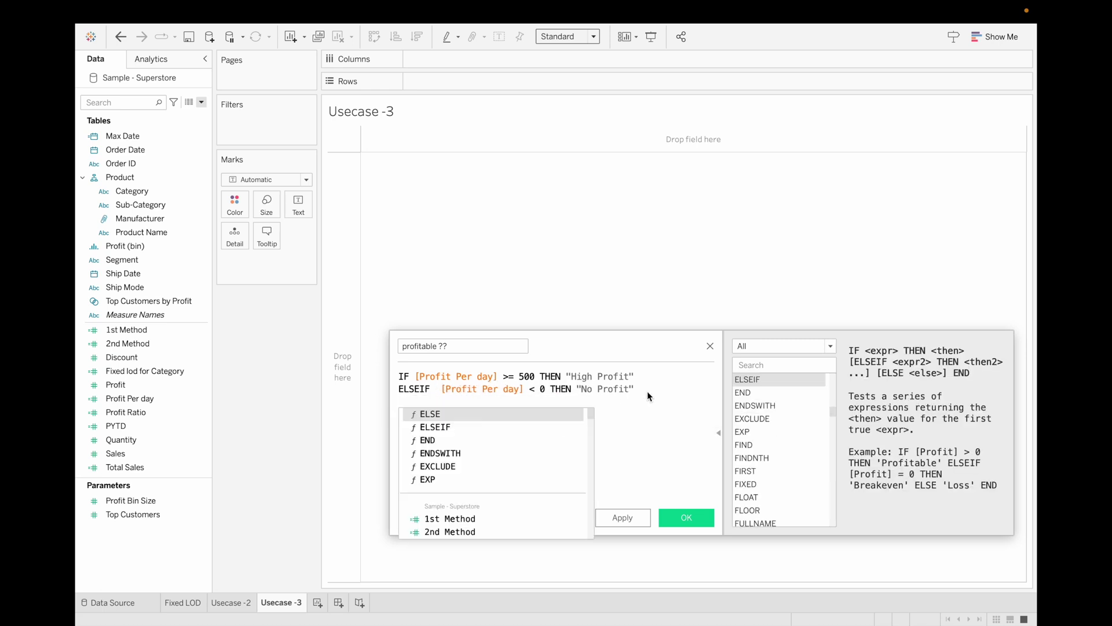
text(Profit)
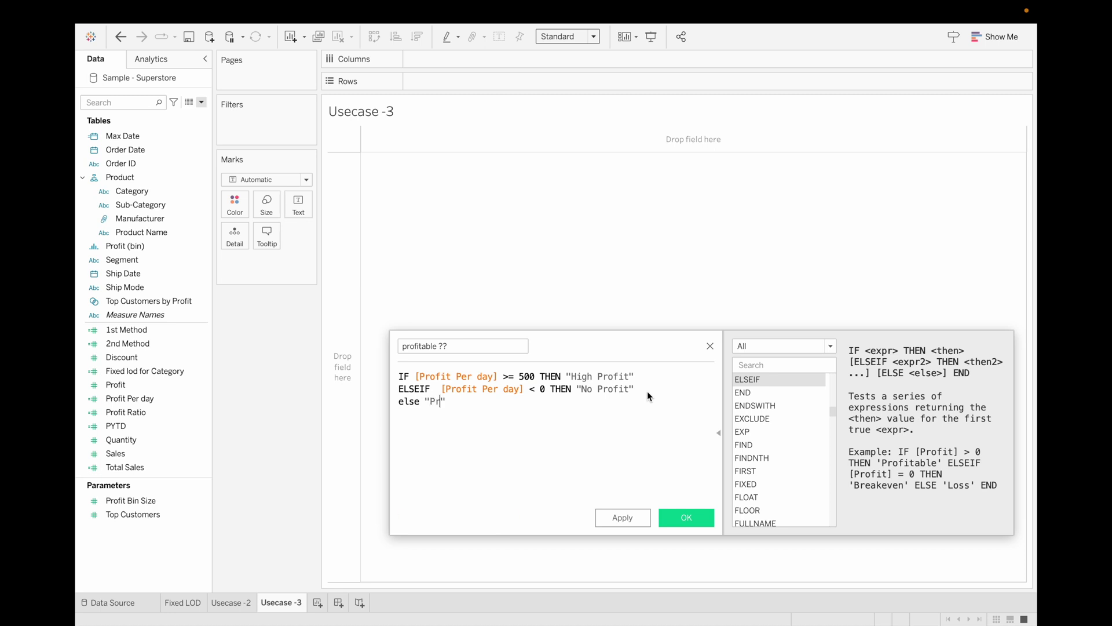
key(Return)
text(end)
key(Return)
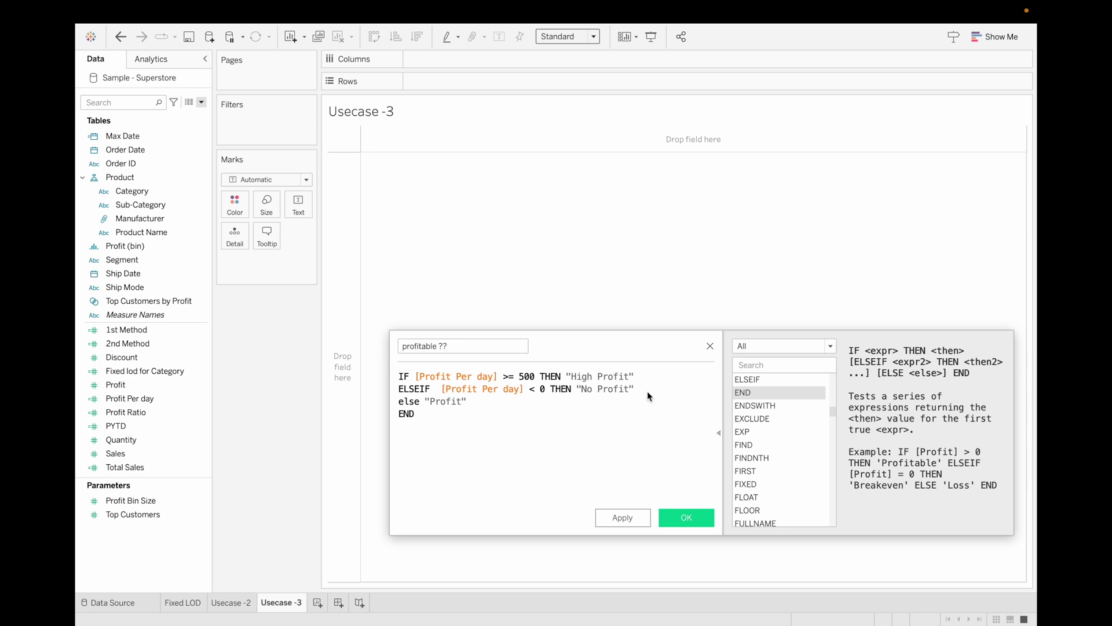
click(684, 517)
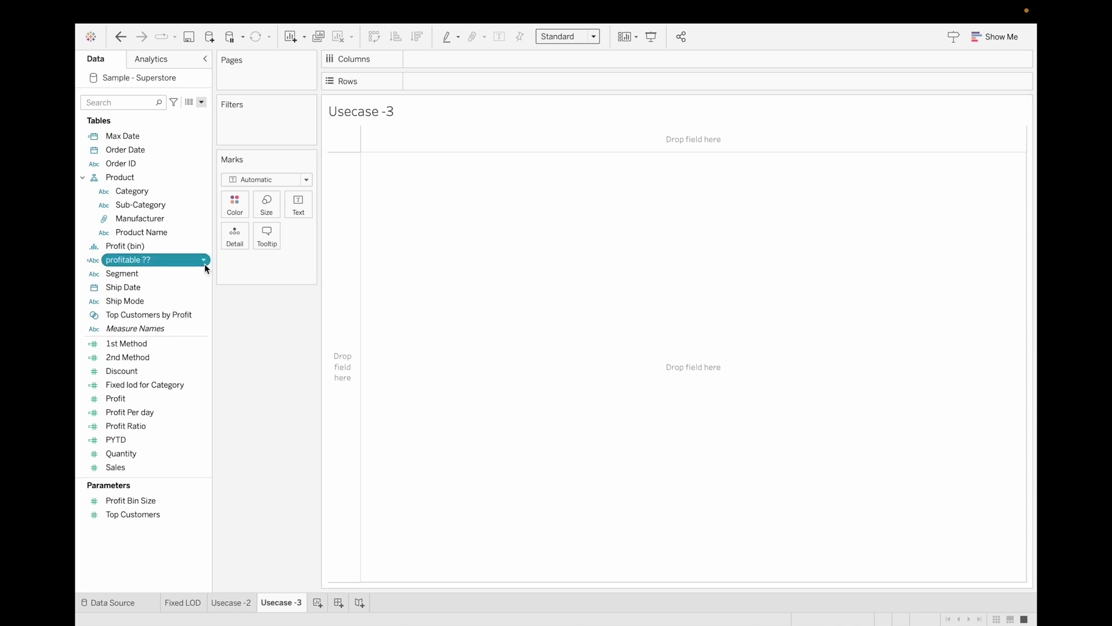
- Place profitable ?? and Order Date on Rows, and aggregate Order Date as Count (Distinct)
drag(161, 259, 482, 82)
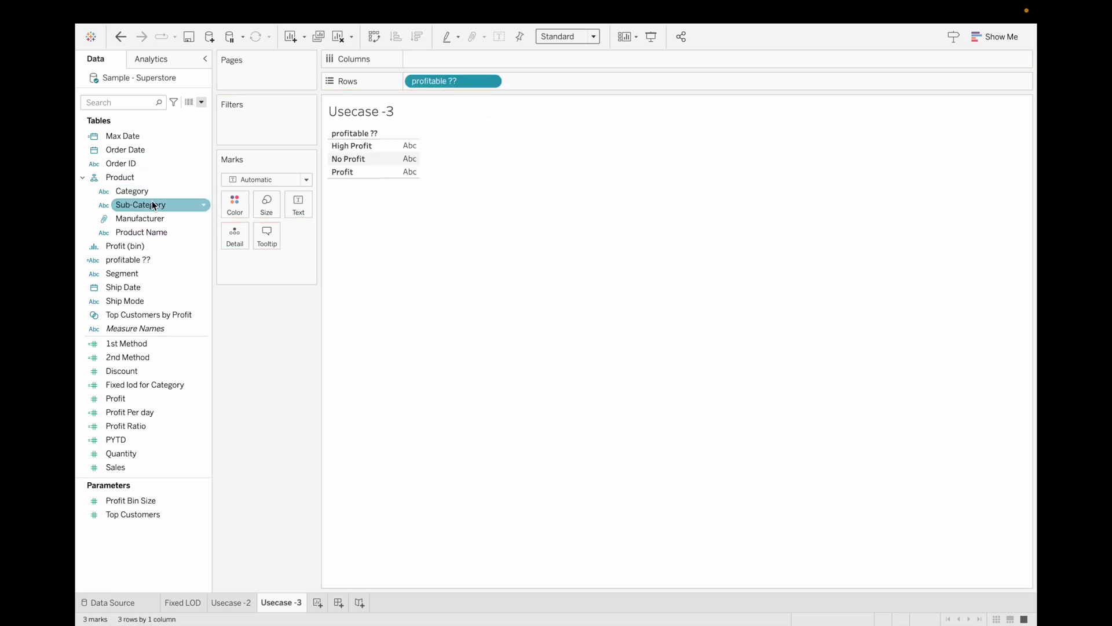
drag(149, 152, 557, 82)
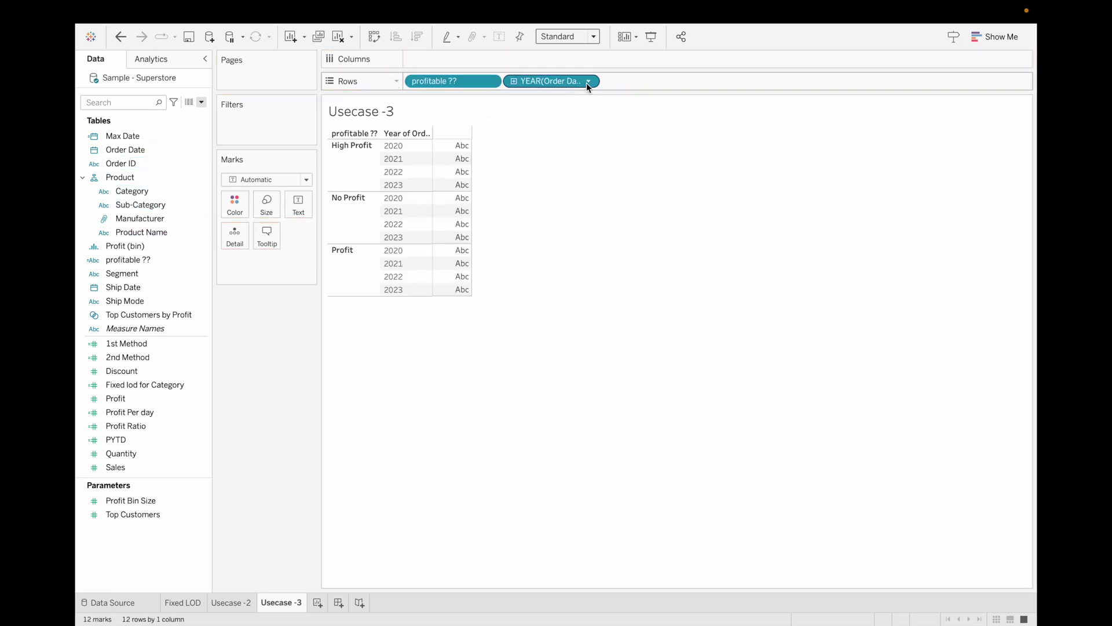
click(588, 83)
mouse_move(606, 440)
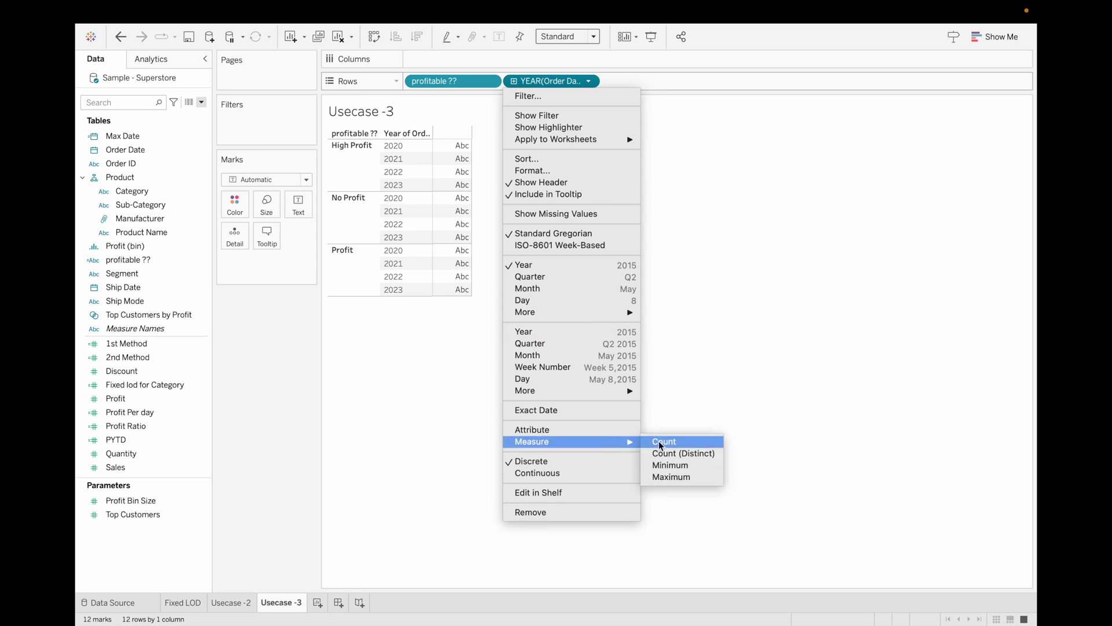
click(675, 455)
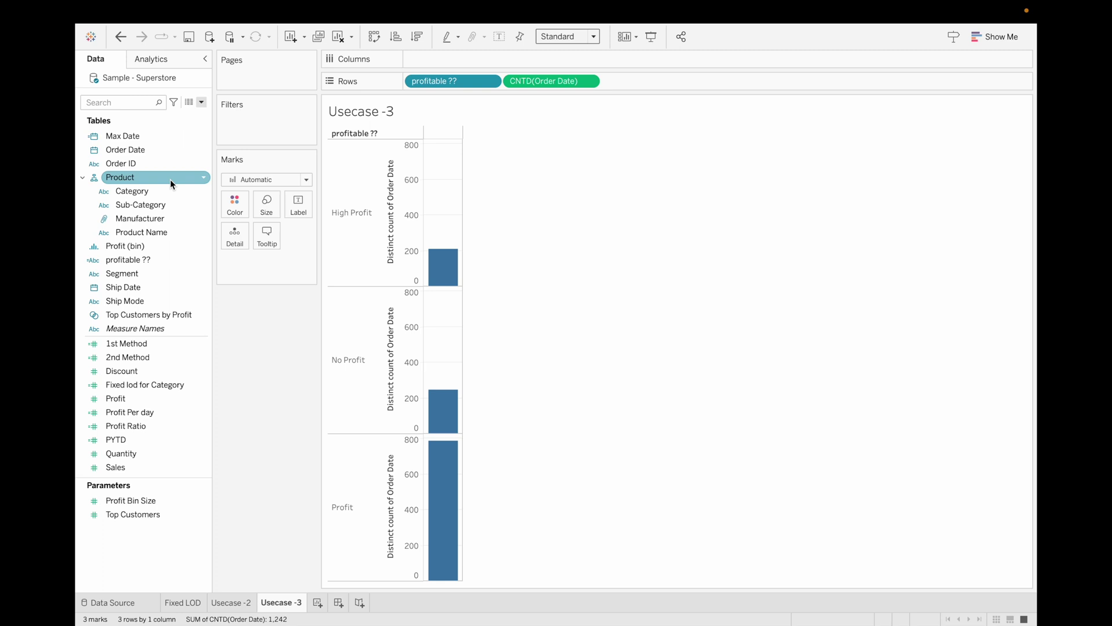
- Place Order Date on Columns and drill it down to show only year and month, removing the quarter level
click(131, 154)
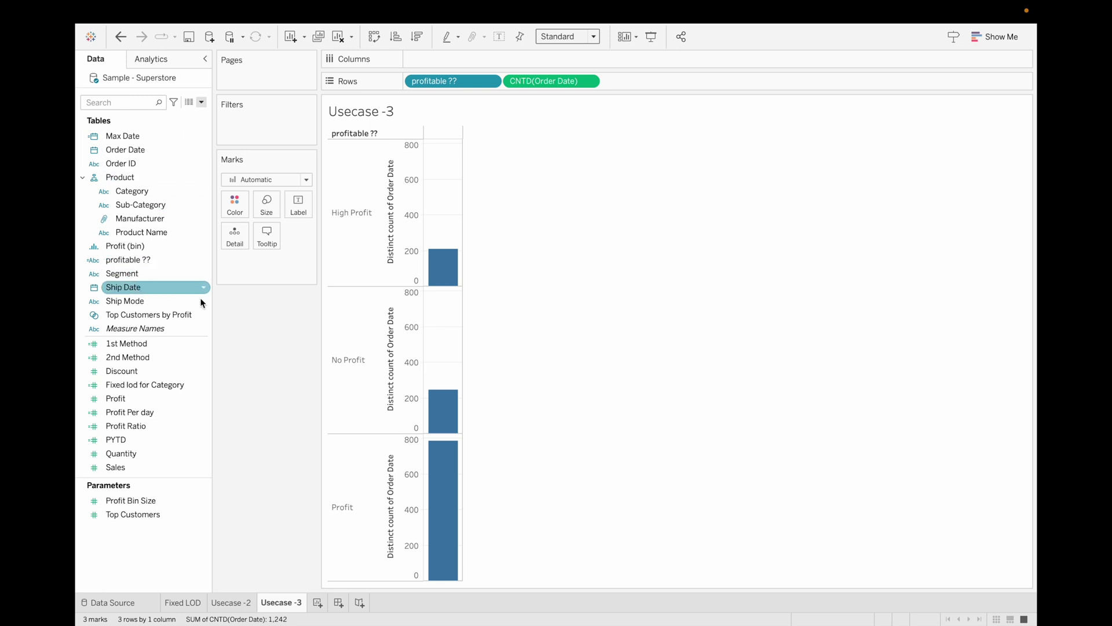
drag(145, 147, 451, 58)
click(416, 58)
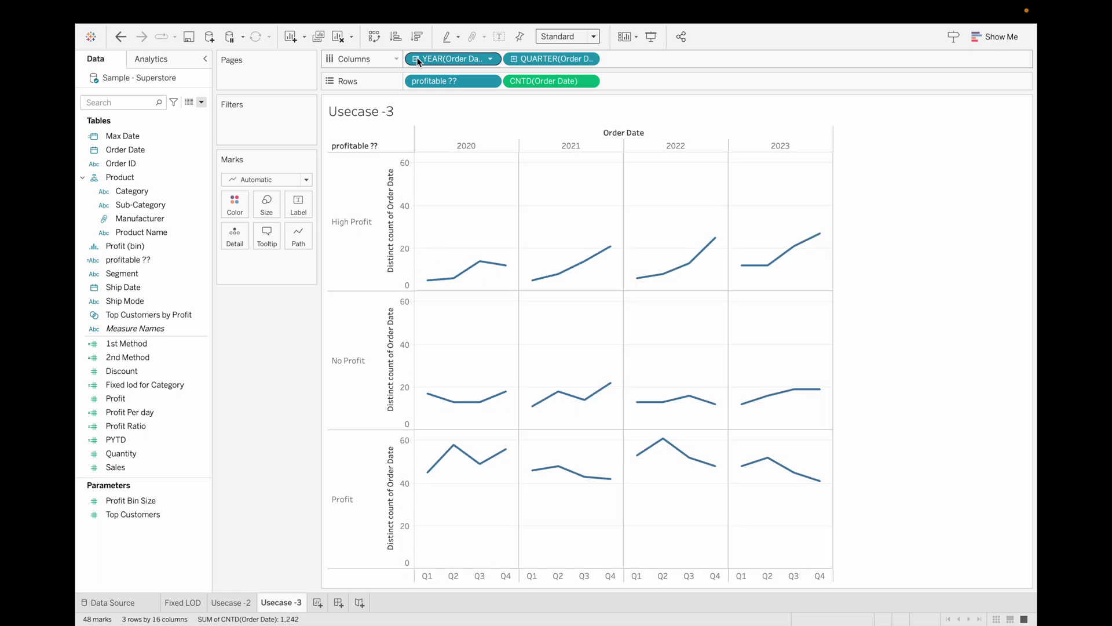
click(514, 59)
drag(569, 61, 259, 366)
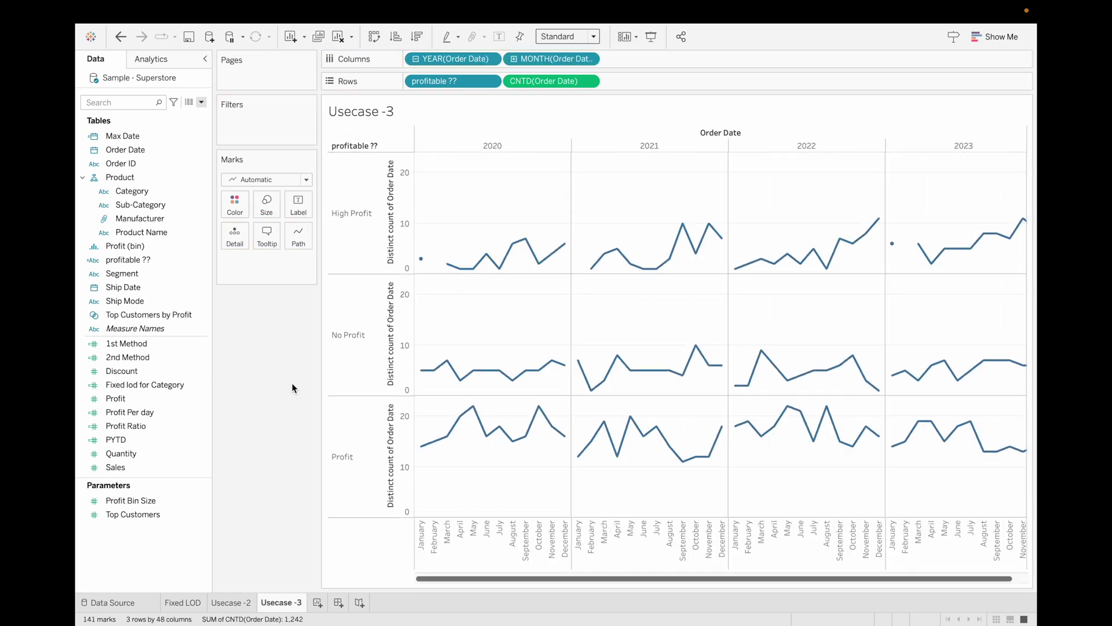
- Color the marks by profitable ?? and set the mark type to Area
click(136, 262)
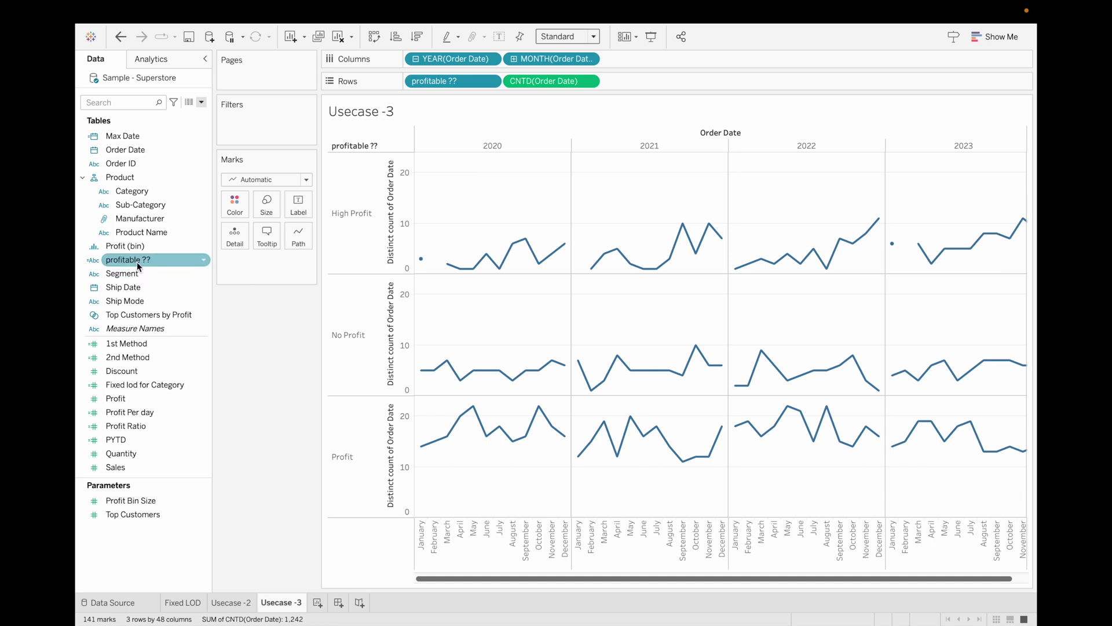
drag(141, 262, 238, 211)
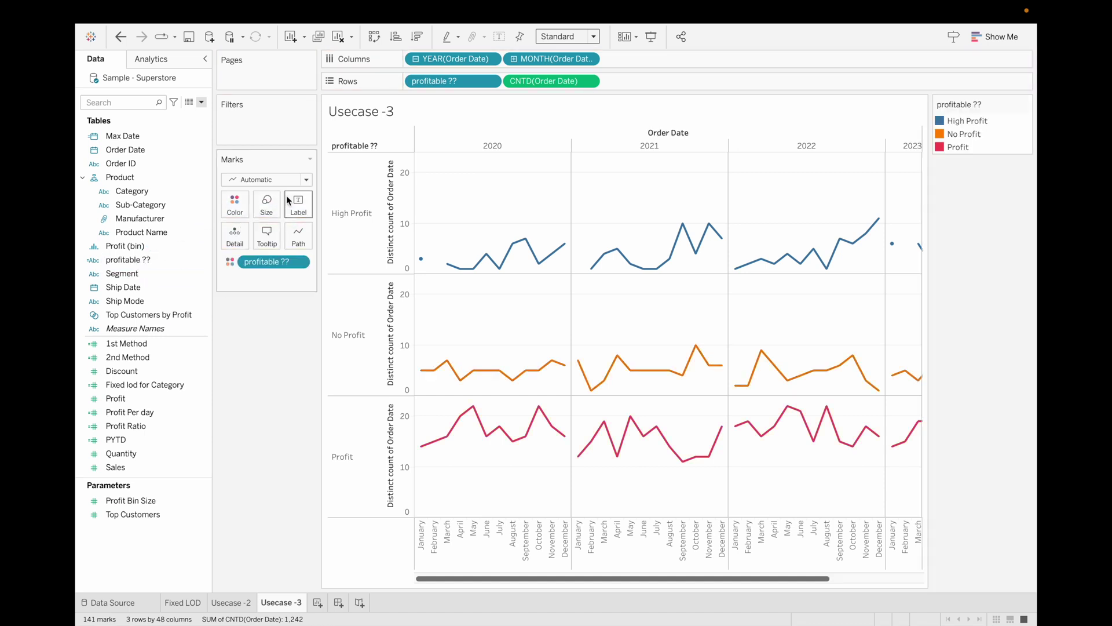
click(306, 181)
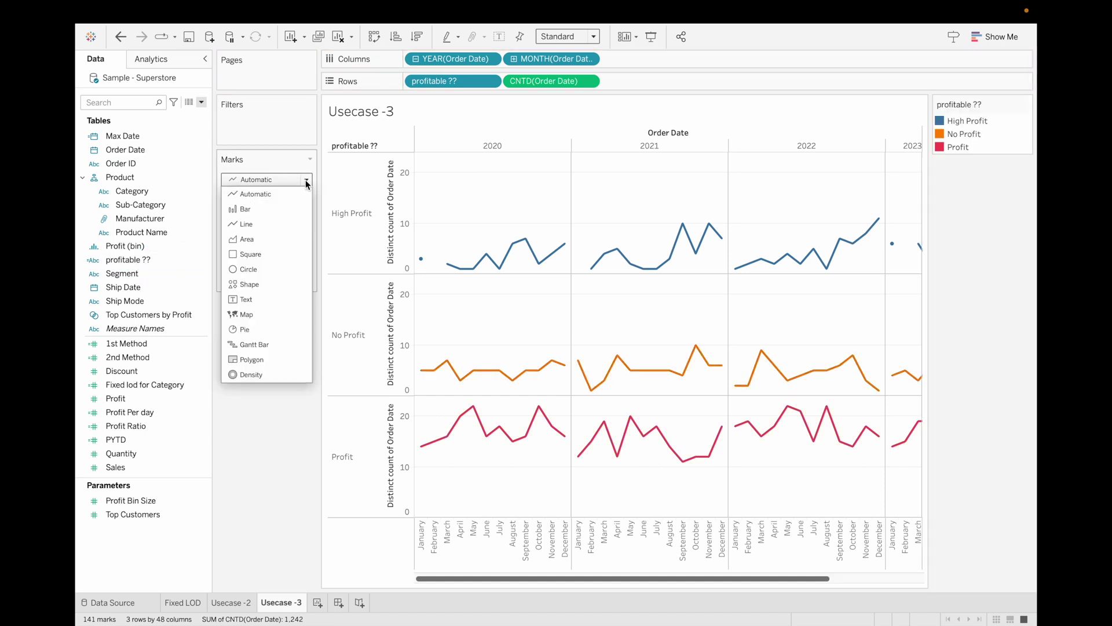
click(263, 238)
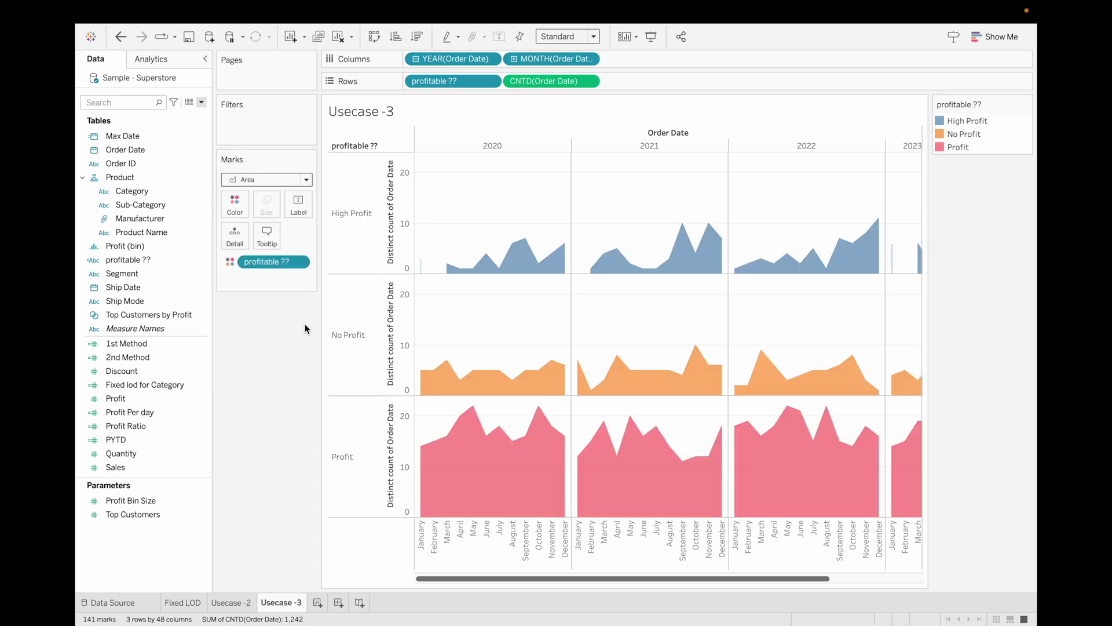
- Add Profit Per day to the tooltip and clear all the default text in the tooltip editor
drag(136, 400, 261, 236)
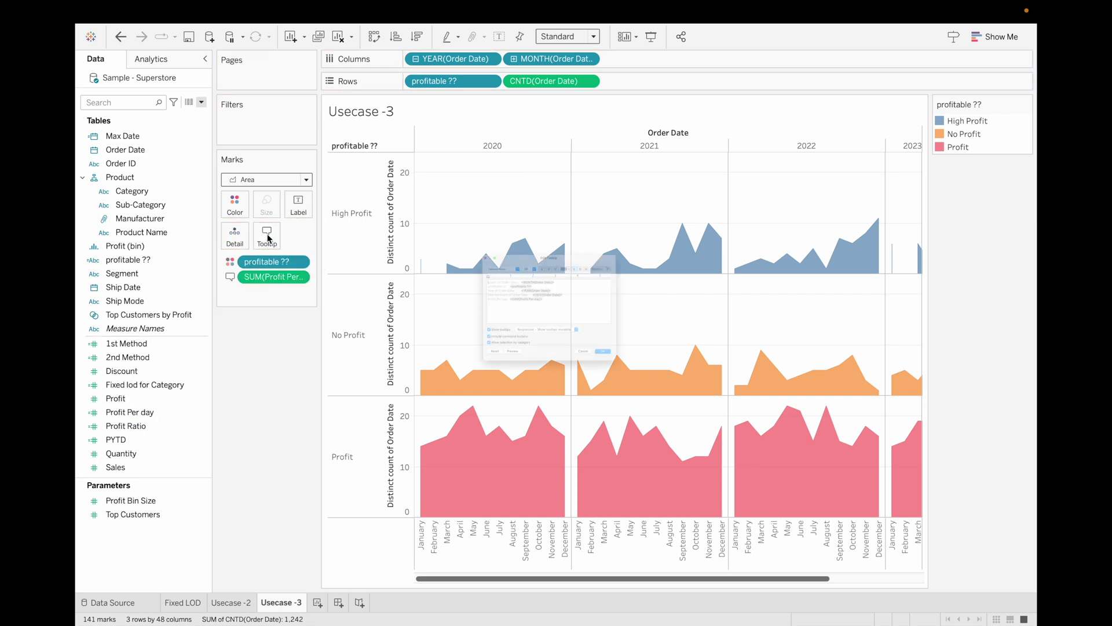
click(266, 235)
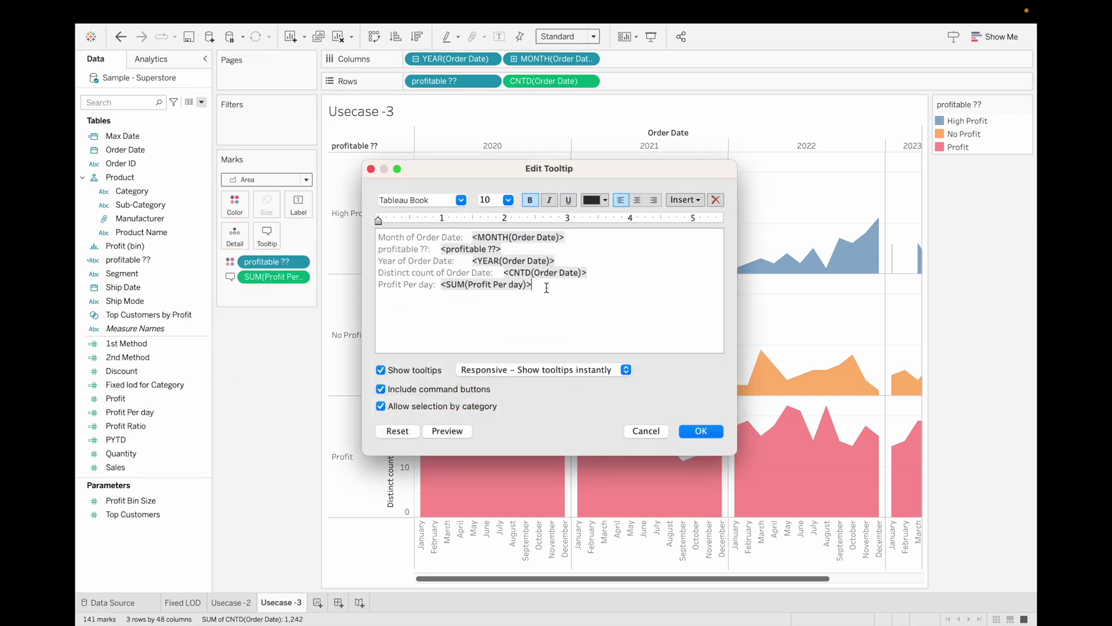
key(super+a)
key(BackSpace)
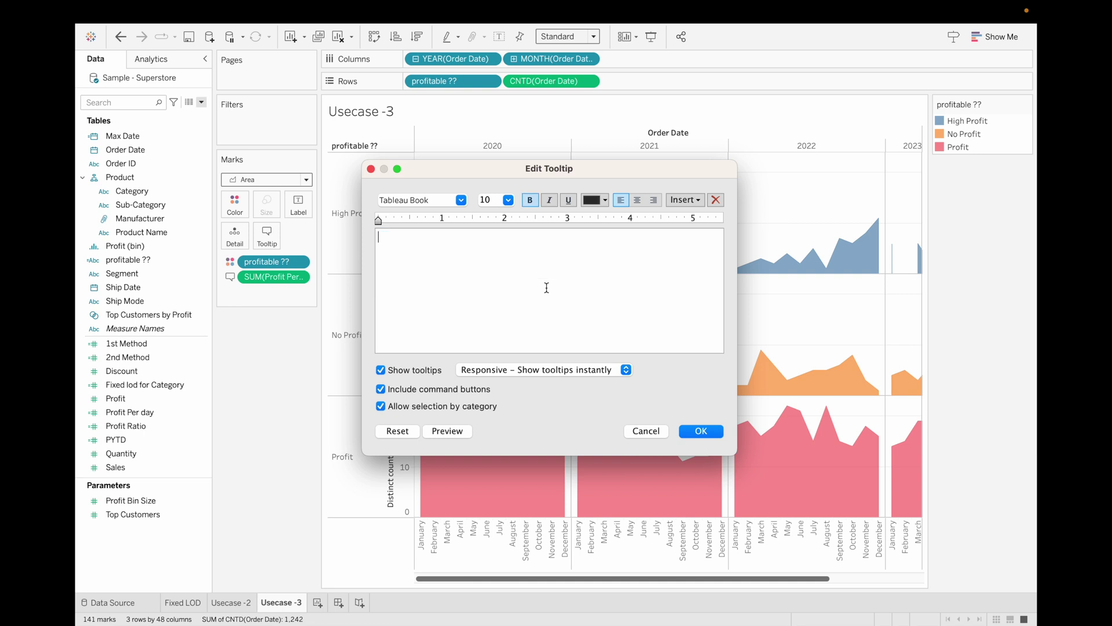
- Begin the tooltip text with the YEAR(Order Date) field, a comma, the MONTH(Order Date) field and the word "has"
click(684, 200)
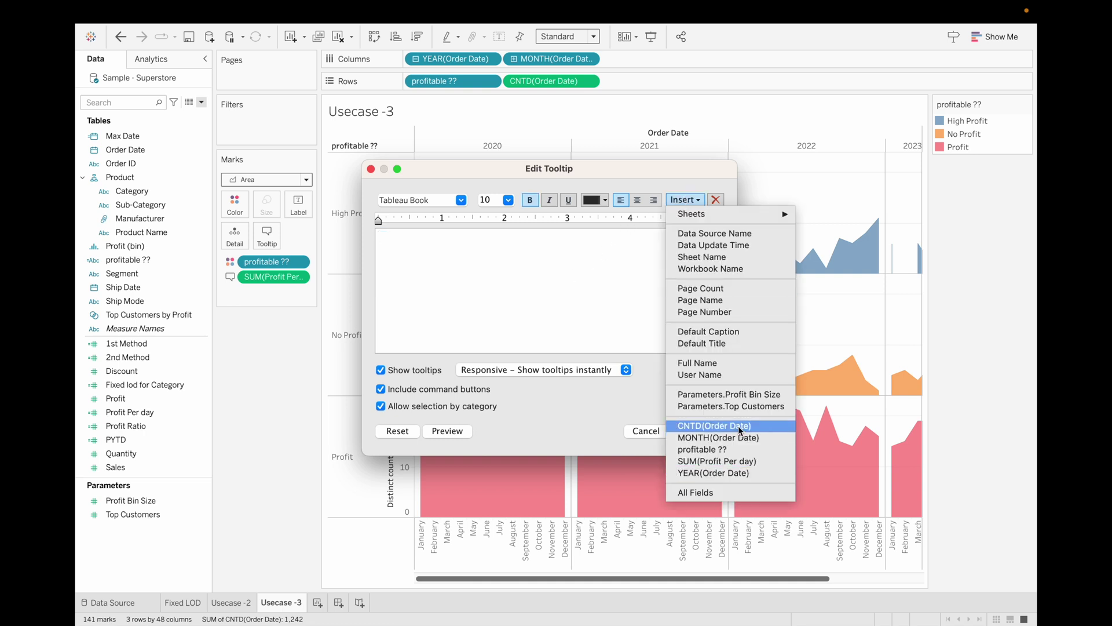
click(724, 470)
text(,)
click(687, 199)
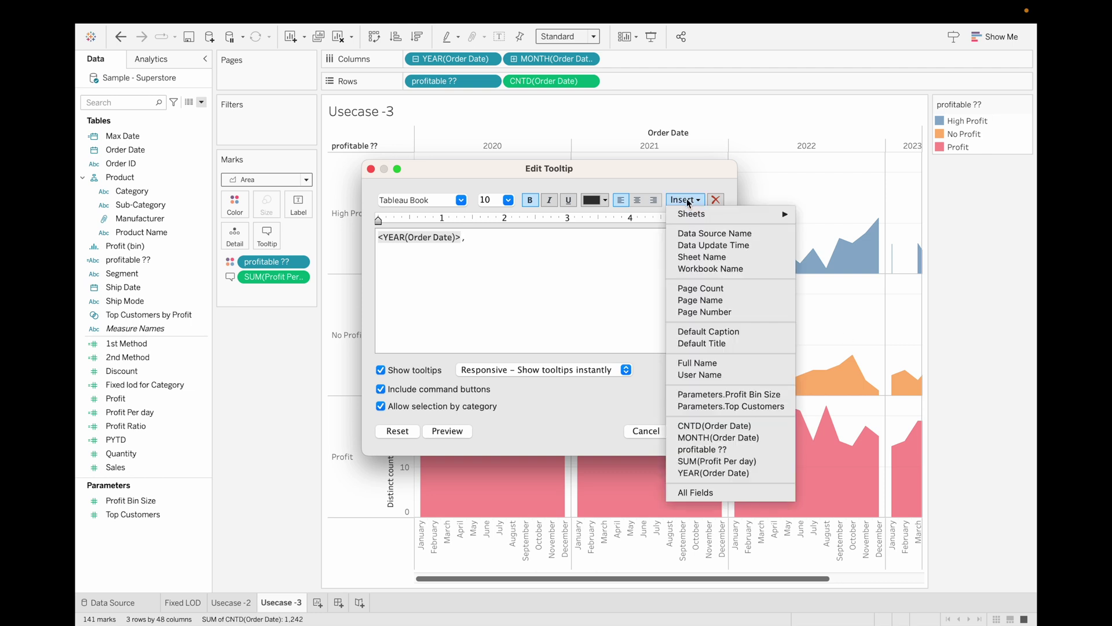
click(717, 438)
text(has)
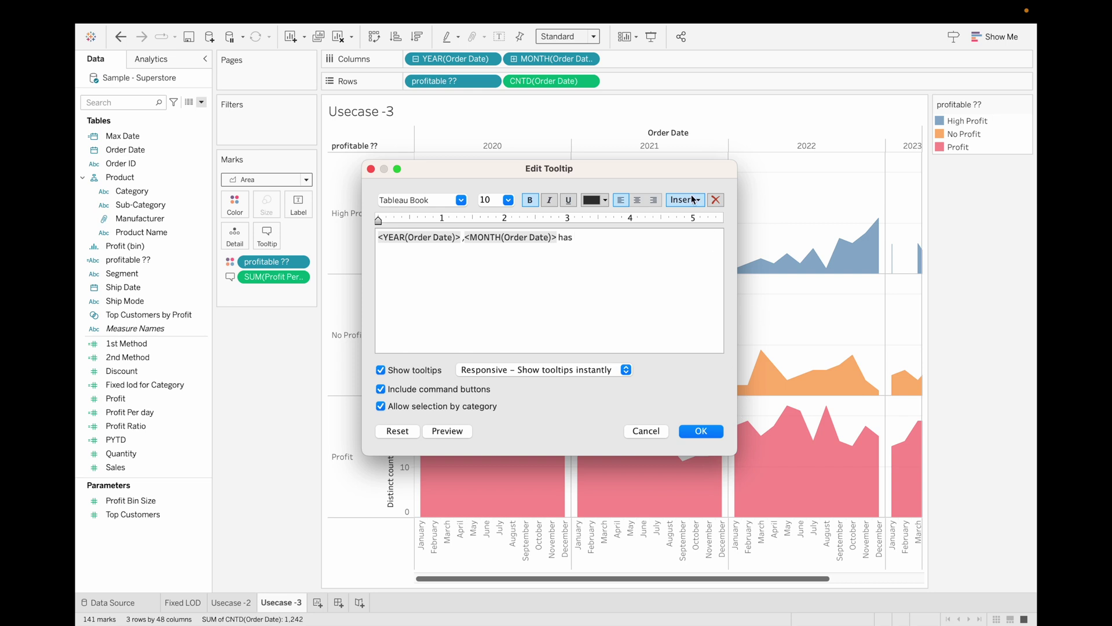
- Append the SUM(Profit Per day) field to the tooltip text, preview the tooltip and save it
click(693, 199)
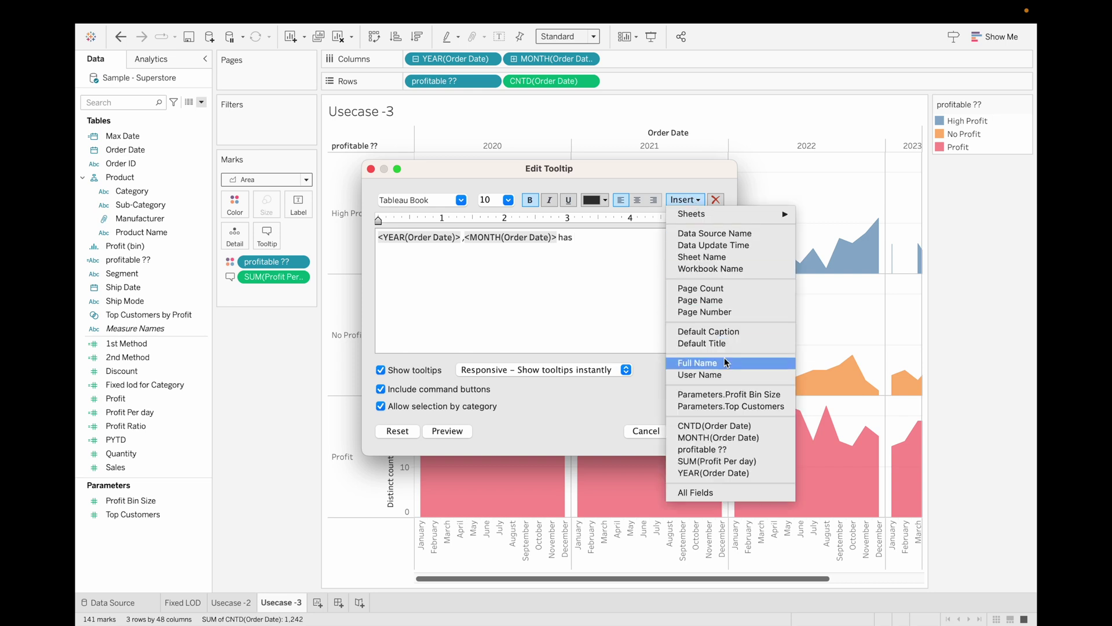
click(744, 463)
click(616, 240)
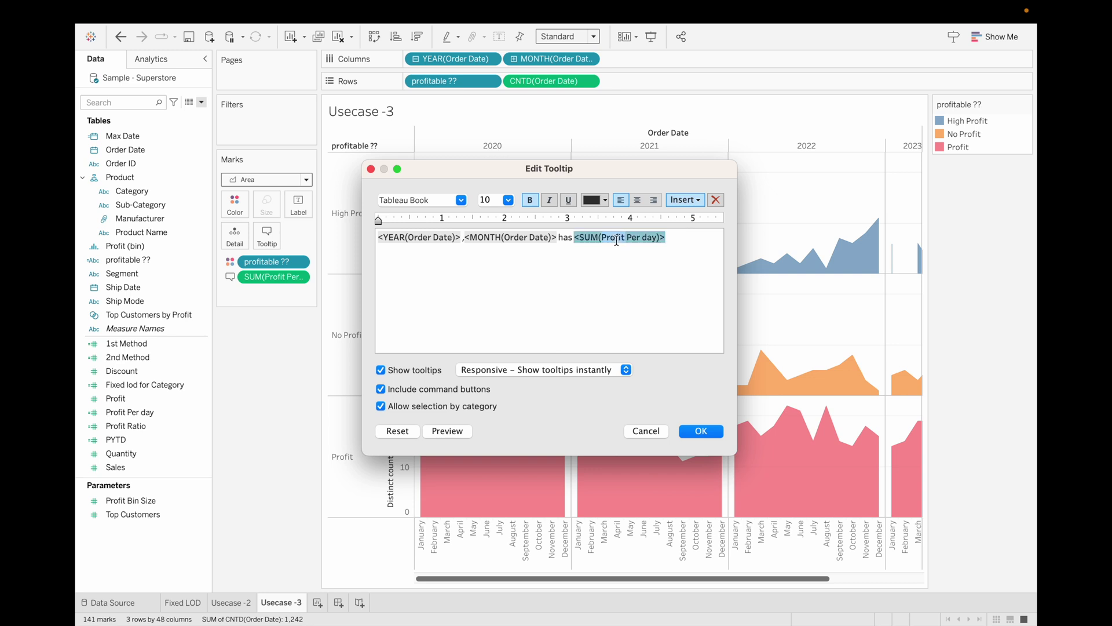
click(682, 242)
click(453, 431)
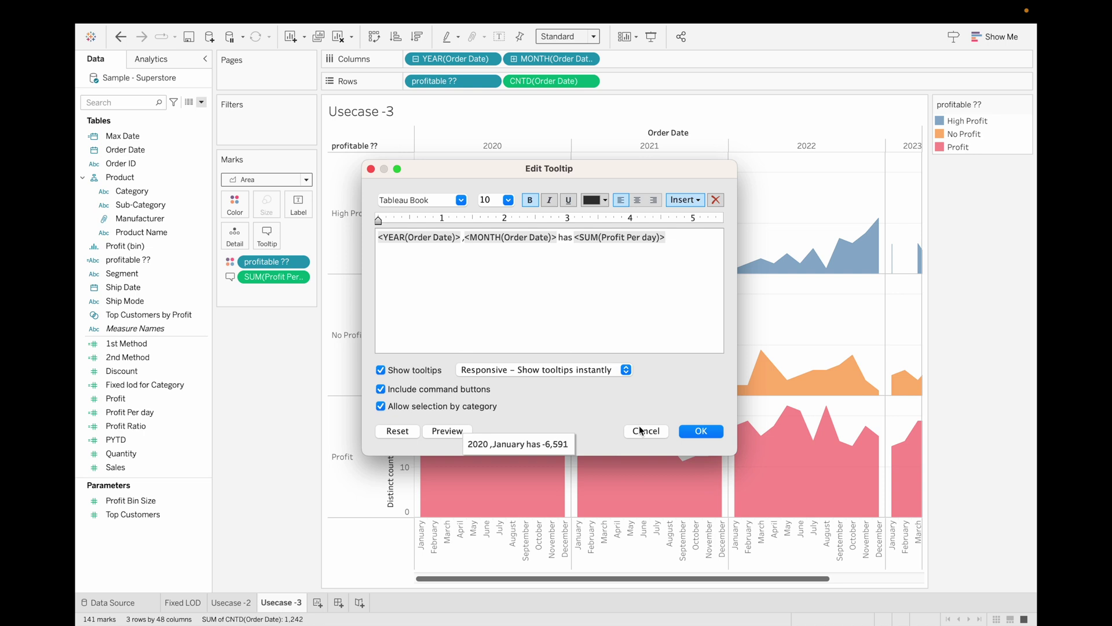
click(701, 431)
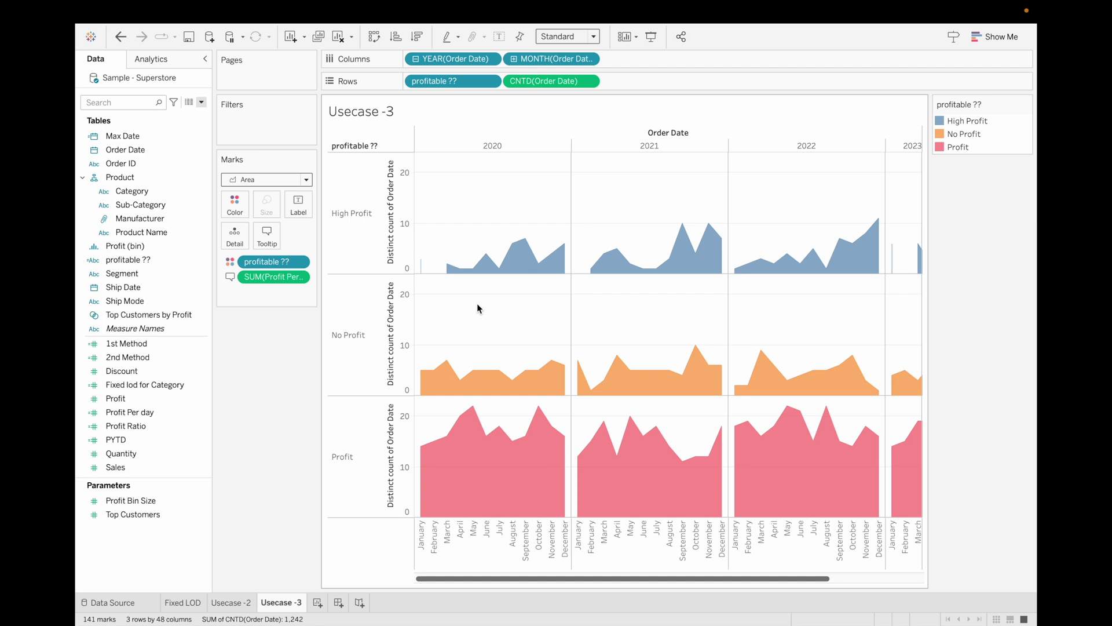
mouse_move(615, 363)
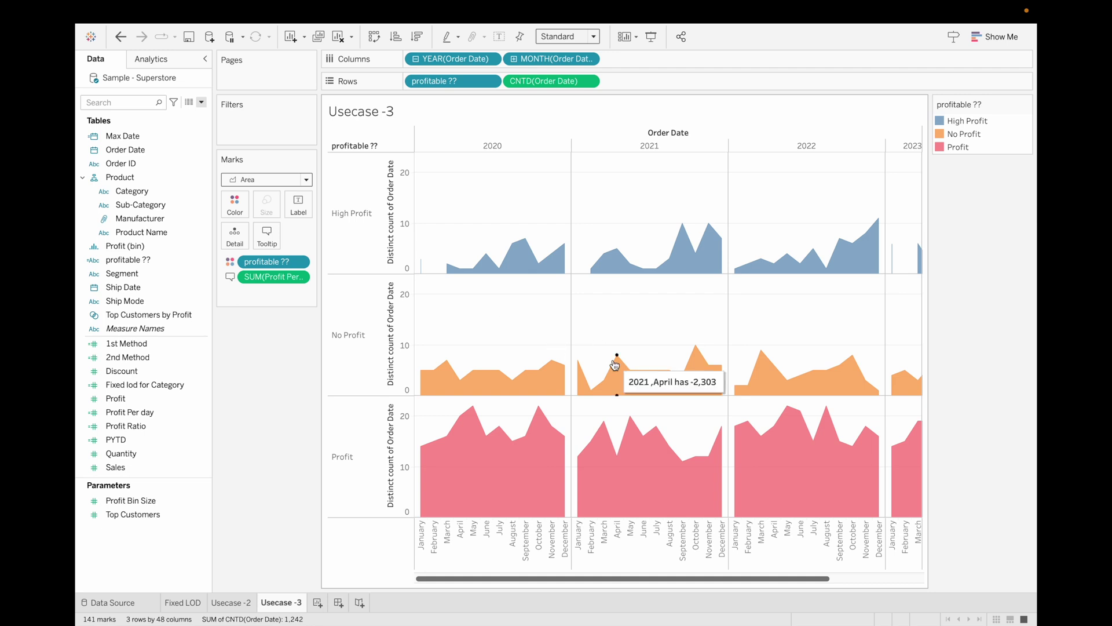
- Examine the tooltips of monthly marks in the 2021 No Profit area and the 2022 High Profit area
mouse_move(697, 350)
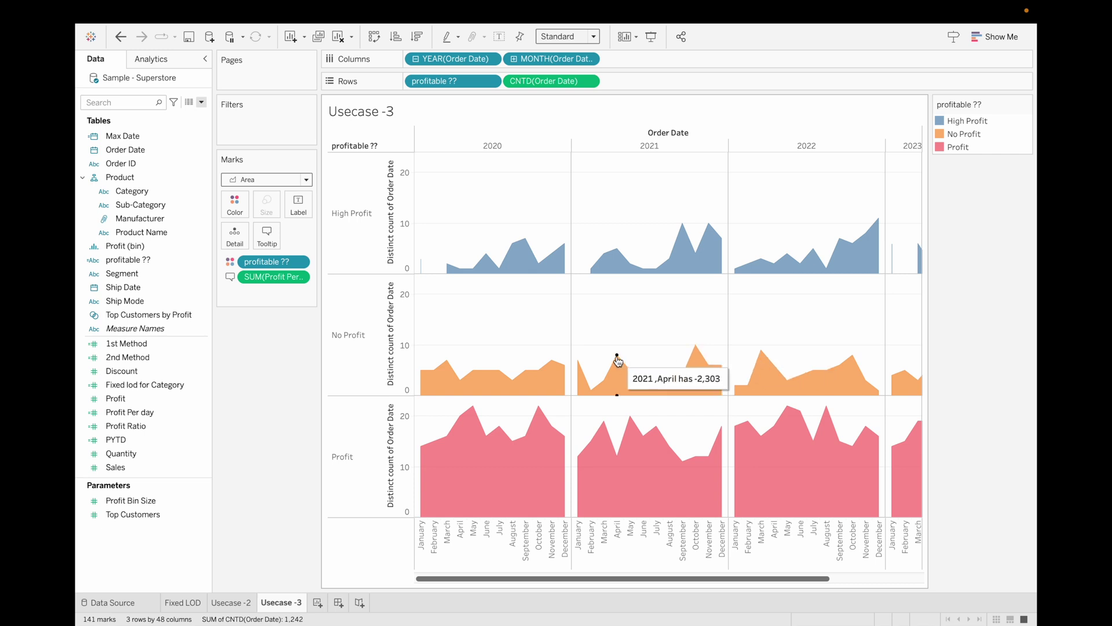
mouse_move(578, 366)
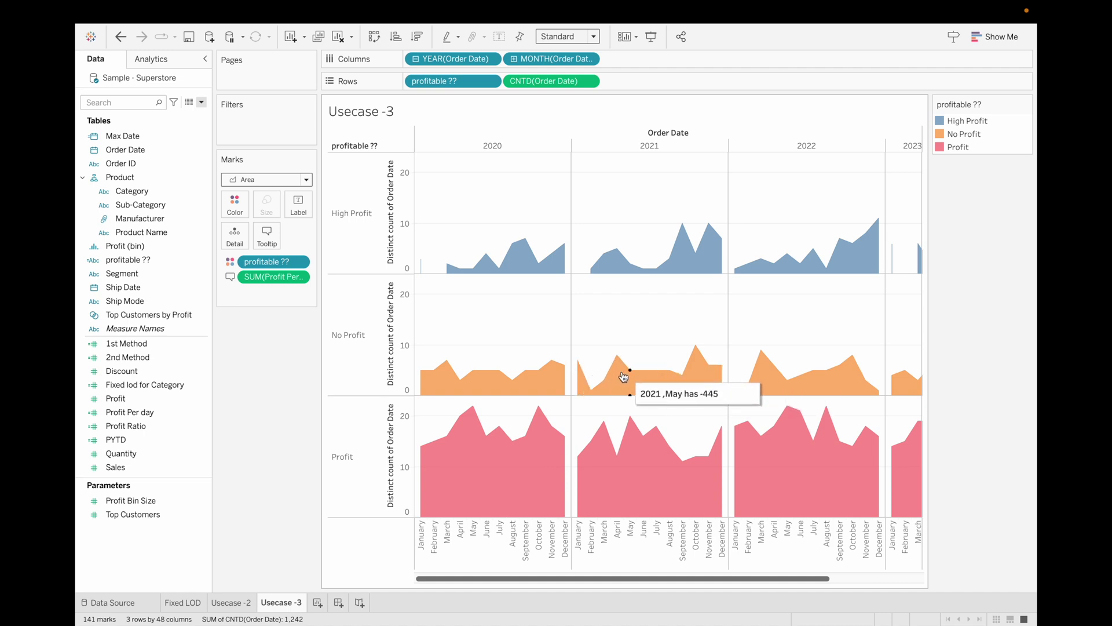
mouse_move(593, 394)
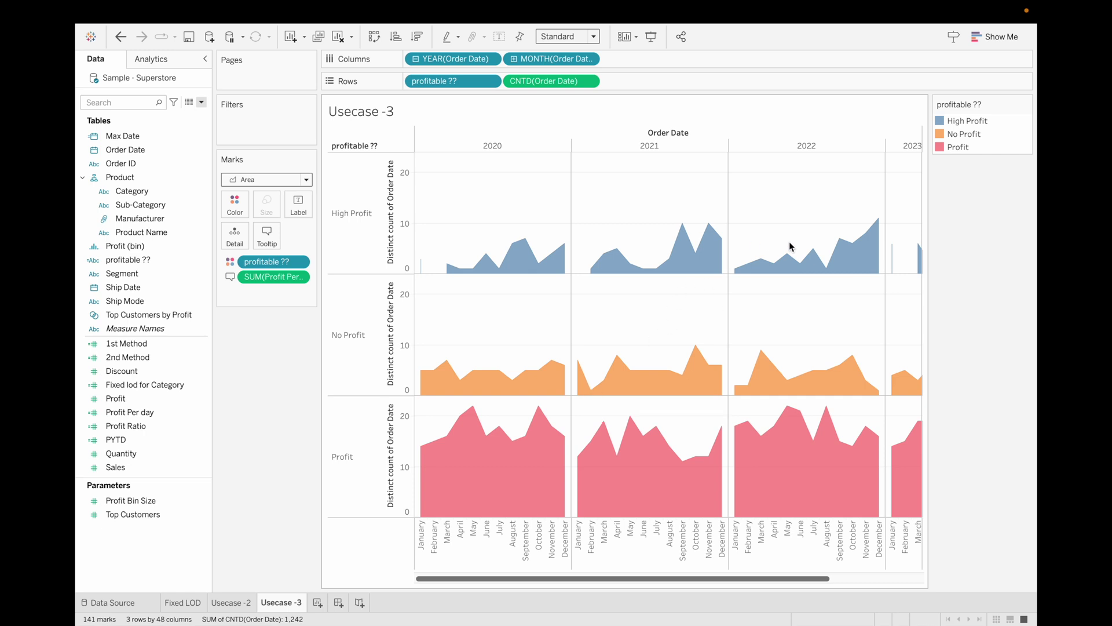
mouse_move(880, 224)
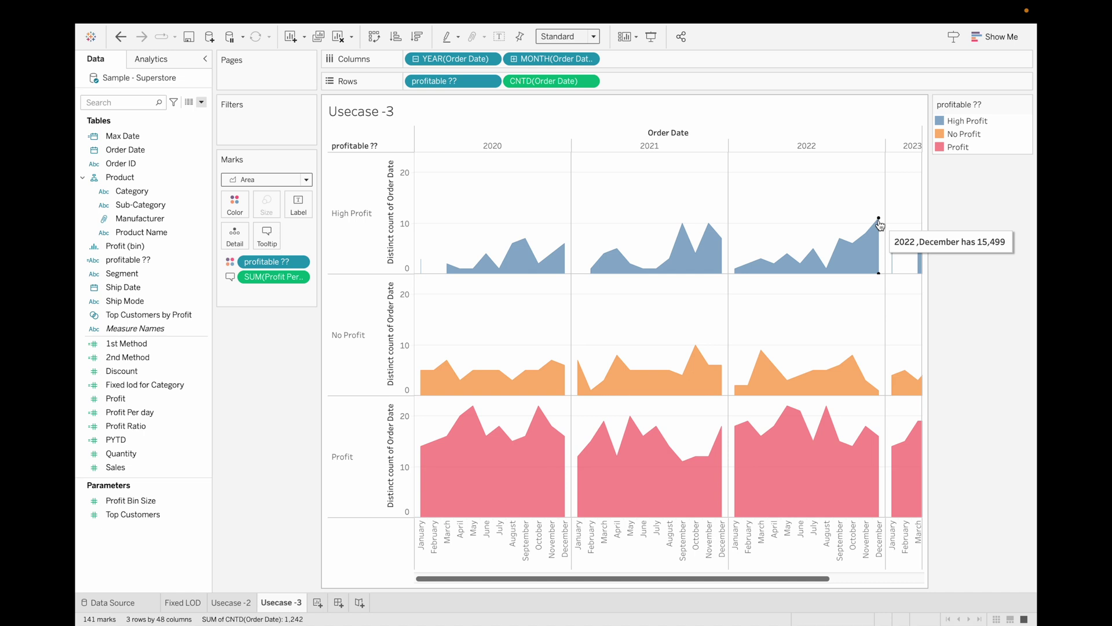
mouse_move(841, 245)
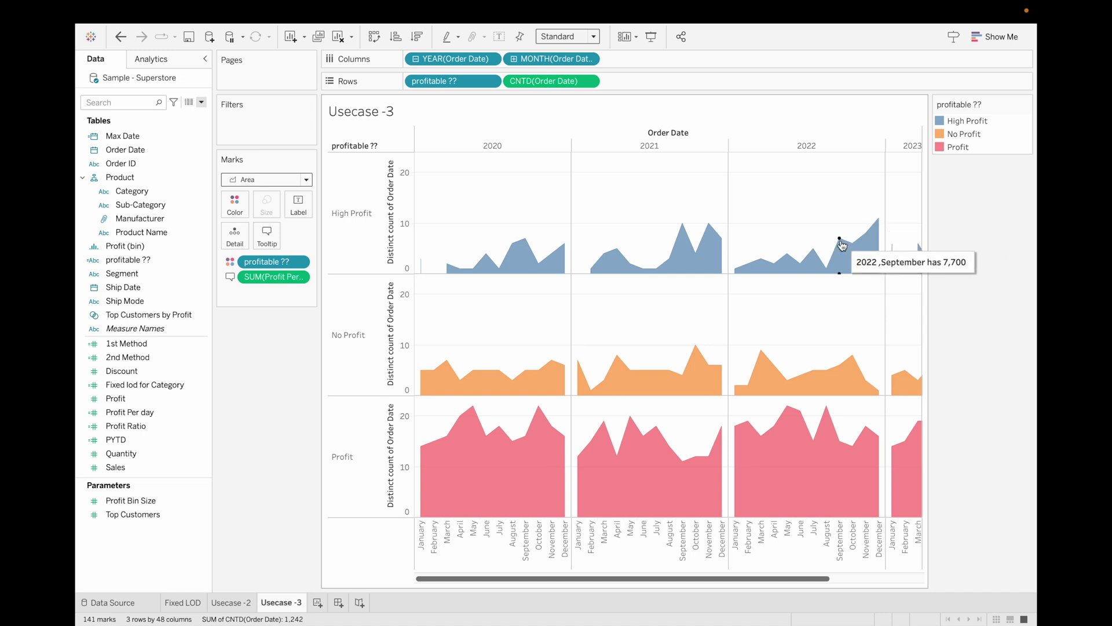
mouse_move(827, 271)
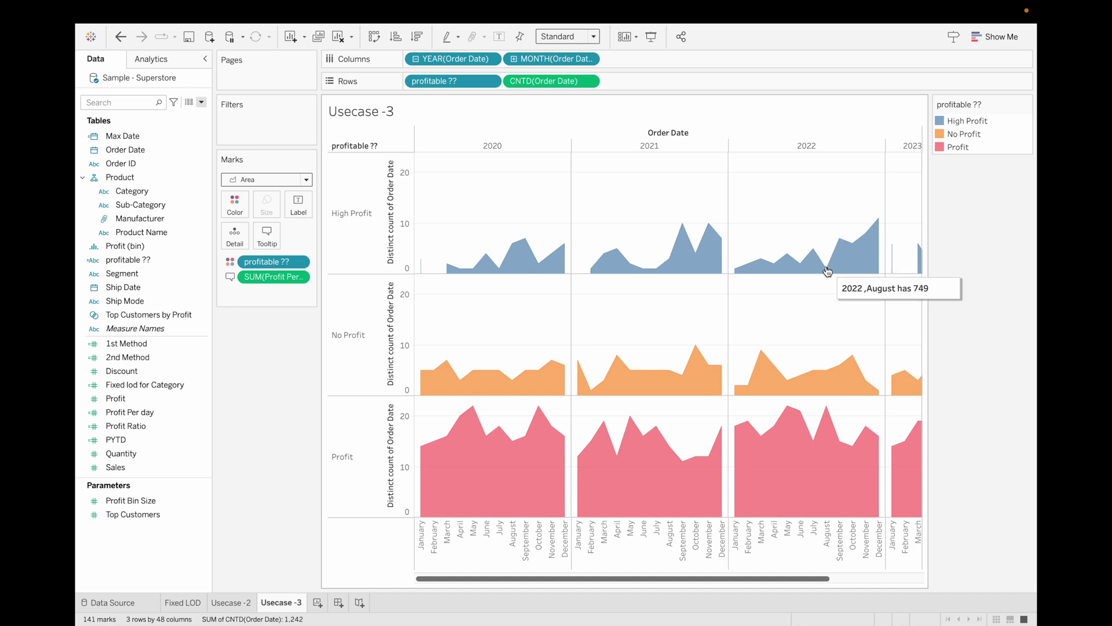
mouse_move(736, 271)
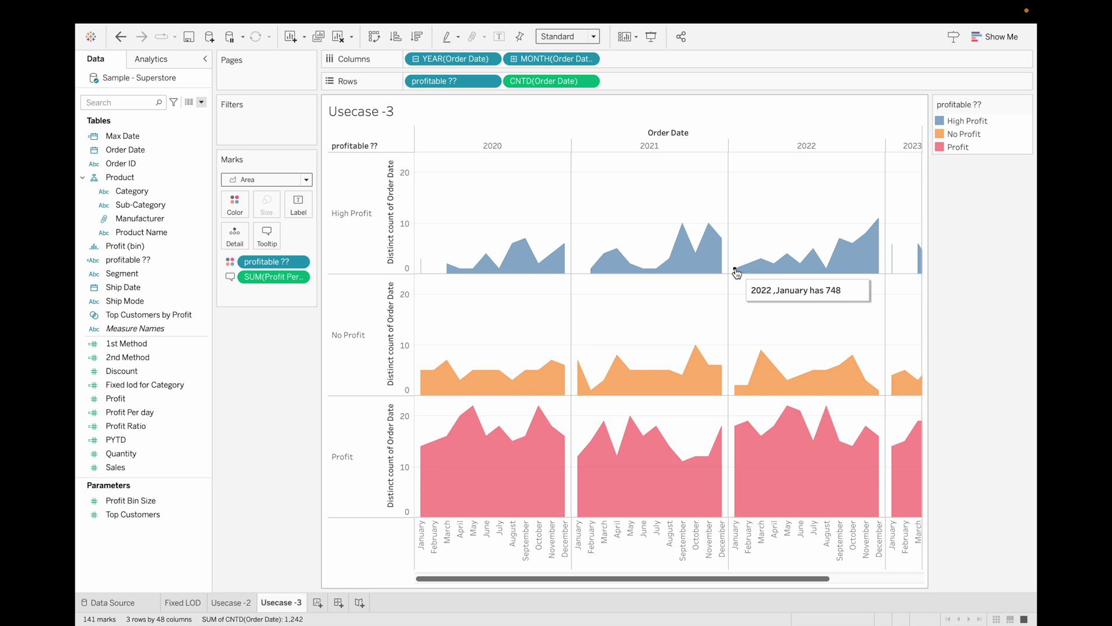